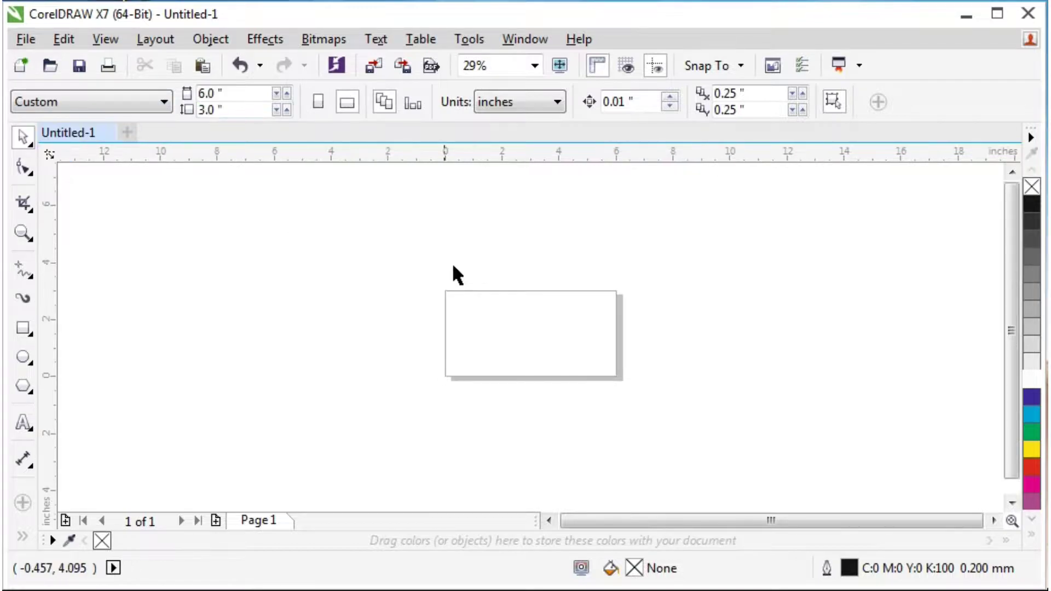
Create a page-sized 6 × 3 inch rectangle and fill it with 90% black.
{"action": "double_click", "coordinate": [23, 329]}
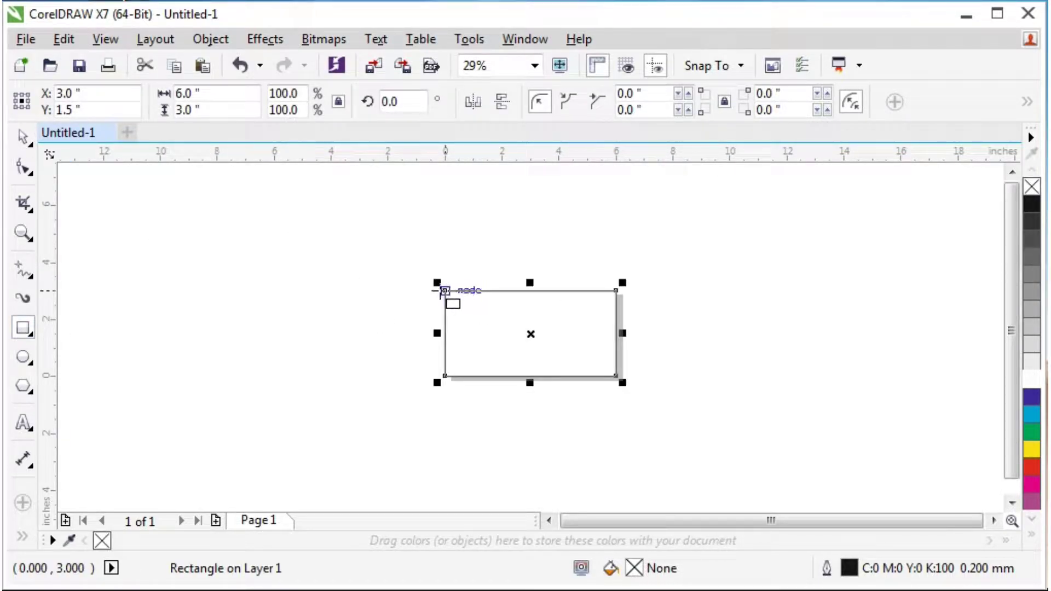
{"action": "left_click", "coordinate": [23, 137]}
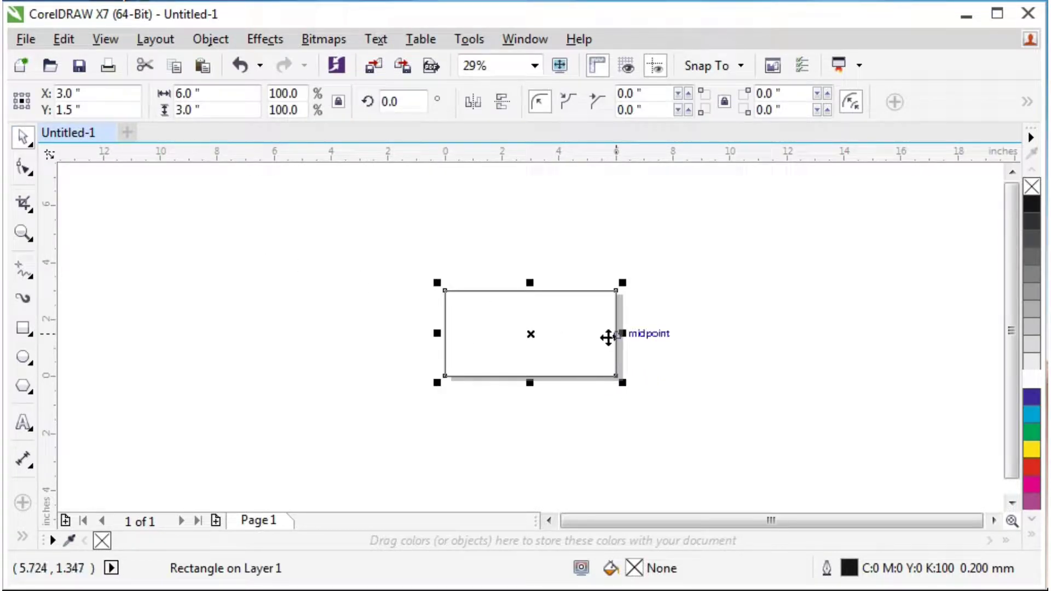
{"action": "scroll", "coordinate": [602, 331], "scroll_direction": "up", "scroll_amount": 4}
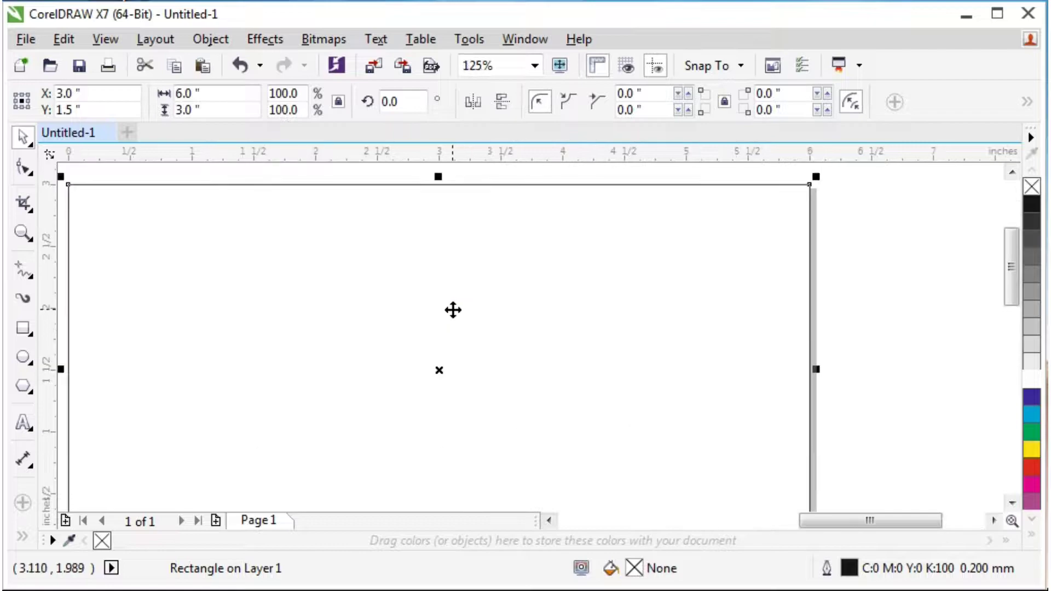
{"action": "scroll", "coordinate": [489, 292], "scroll_direction": "down", "scroll_amount": 2}
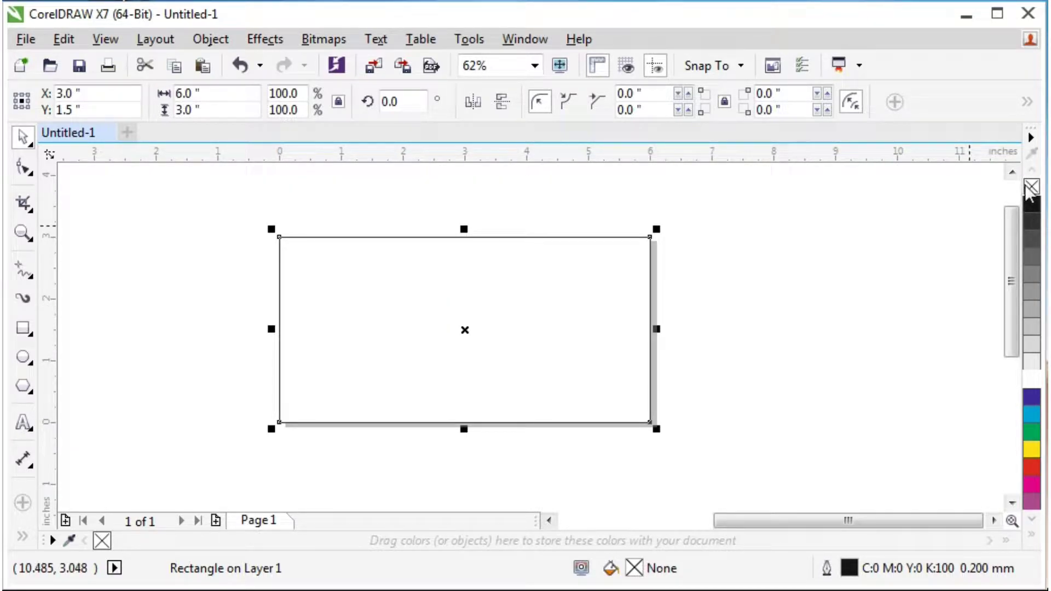
{"action": "left_click", "coordinate": [1032, 221]}
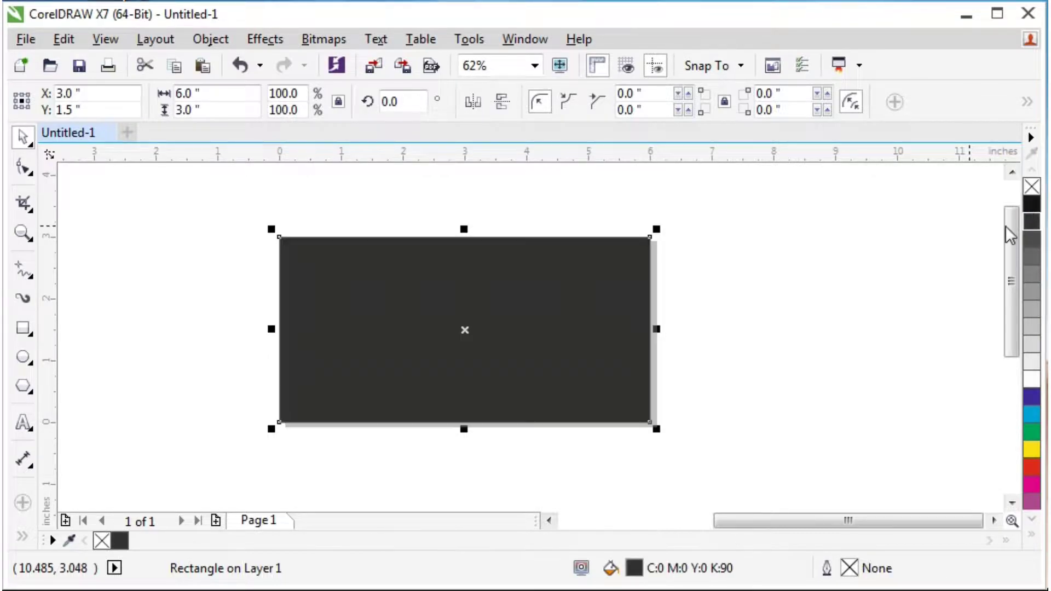
{"action": "key", "text": "Escape"}
{"action": "left_click", "coordinate": [375, 293]}
{"action": "scroll", "coordinate": [375, 293], "scroll_direction": "up", "scroll_amount": 2}
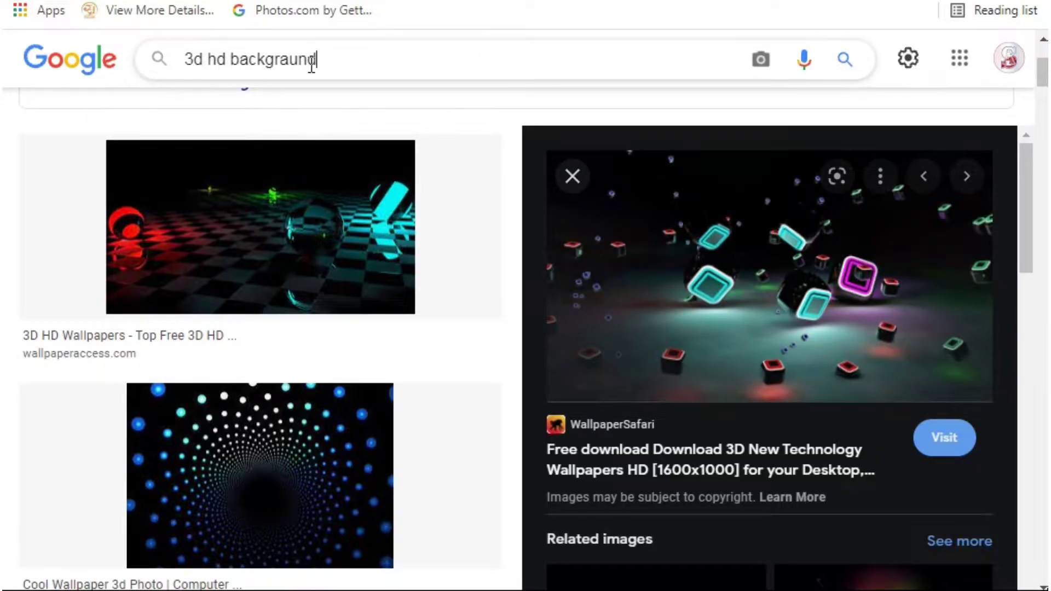
Copy the glowing 3D cubes wallpaper preview image from Google Images.
{"action": "right_click", "coordinate": [708, 234]}
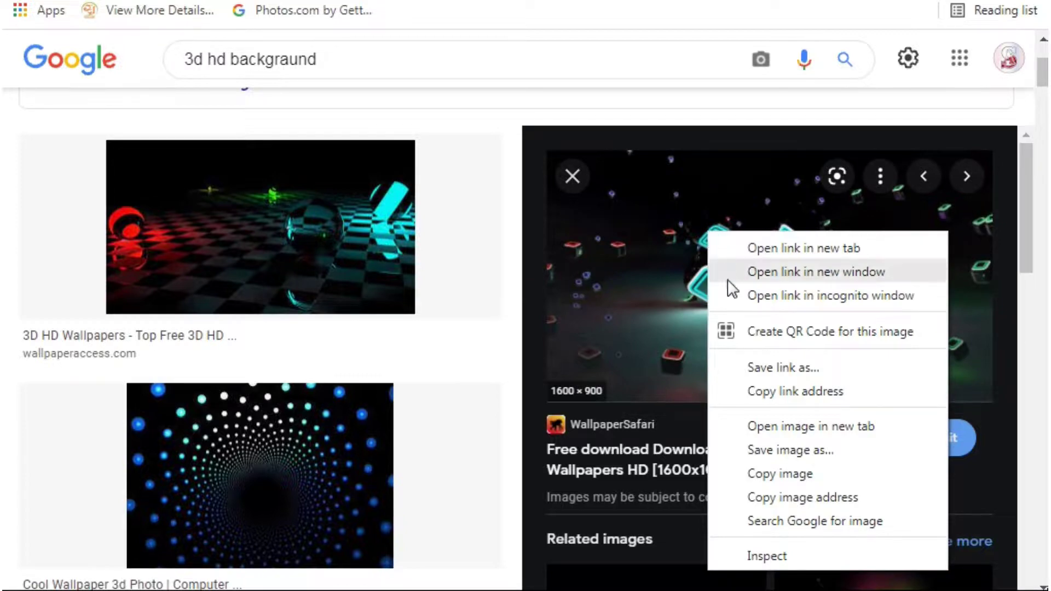
{"action": "left_click", "coordinate": [758, 474]}
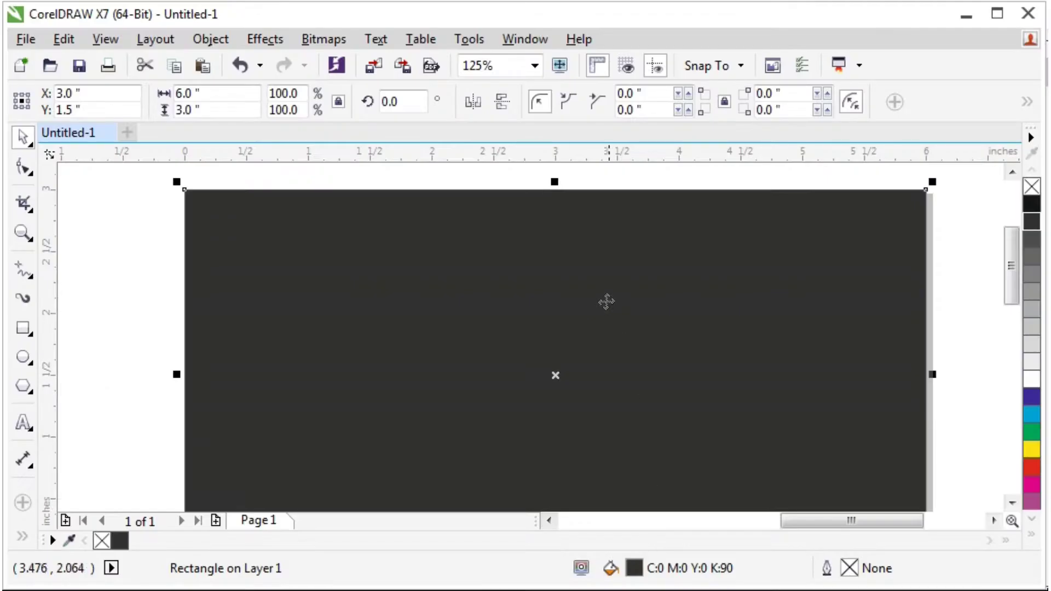
Paste the cubes wallpaper, resize it to 6 × 3 inches and centre it on the page.
{"action": "right_click", "coordinate": [124, 219]}
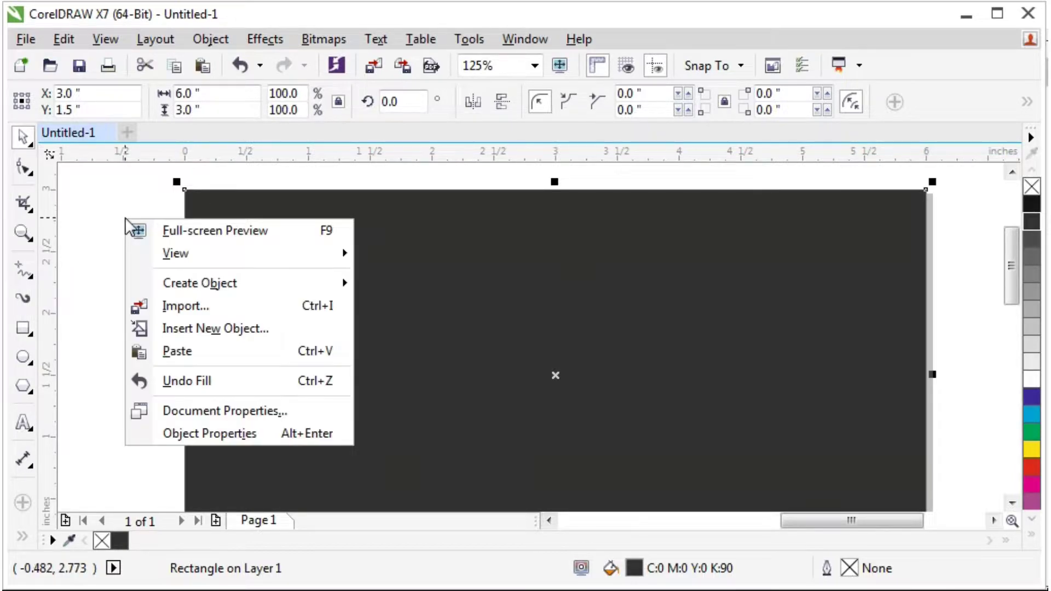
{"action": "left_click", "coordinate": [171, 352]}
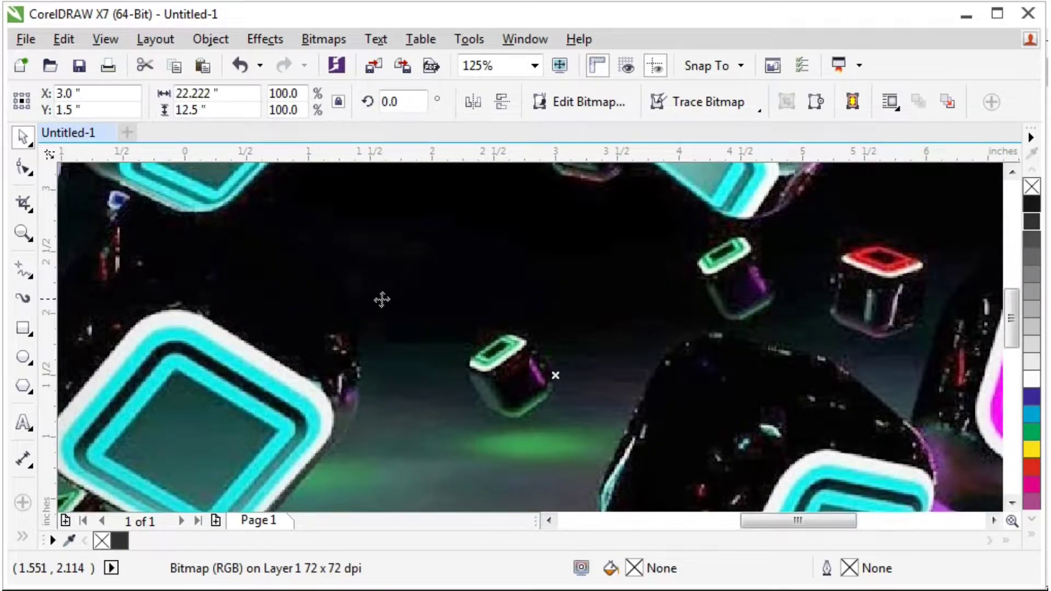
{"action": "scroll", "coordinate": [569, 296], "scroll_direction": "down", "scroll_amount": 4}
{"action": "left_click_drag", "start_coordinate": [623, 250], "coordinate": [506, 308]}
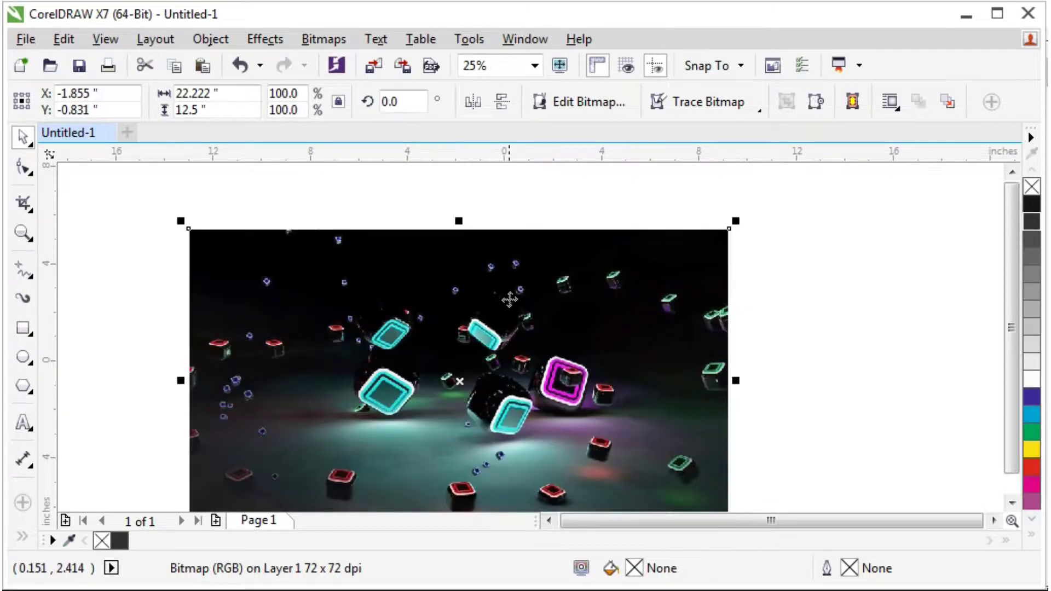
{"action": "left_click", "coordinate": [242, 95]}
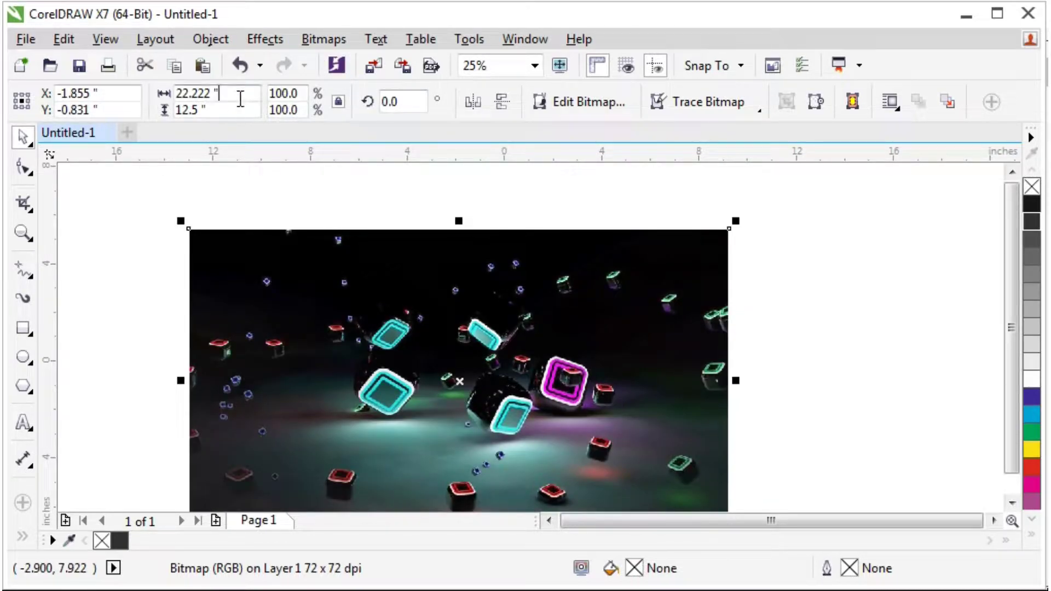
{"action": "type", "text": "6"}
{"action": "key", "text": "Tab"}
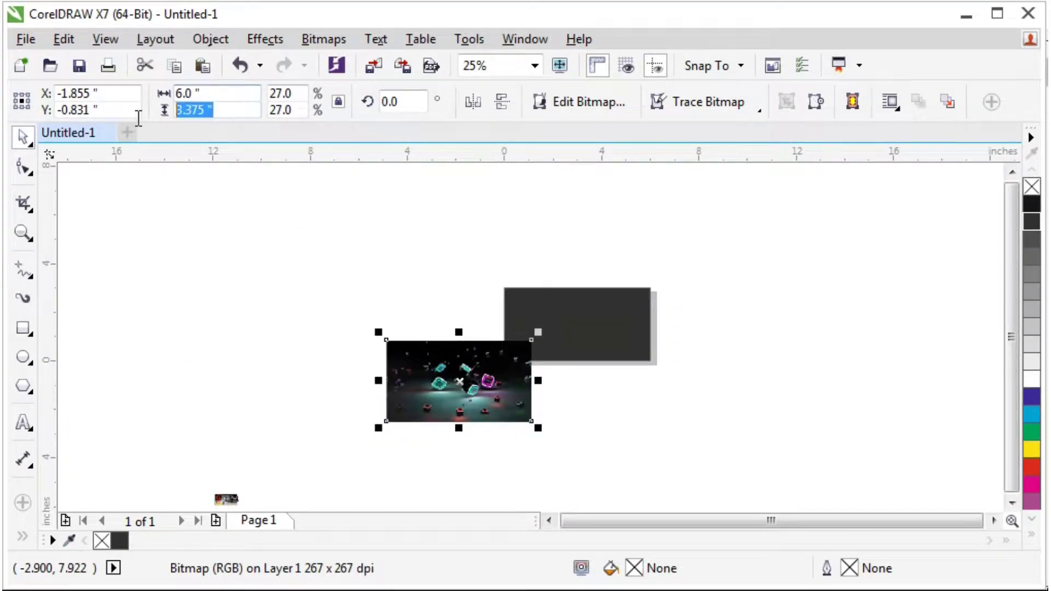
{"action": "left_click", "coordinate": [241, 218]}
{"action": "left_click", "coordinate": [420, 380]}
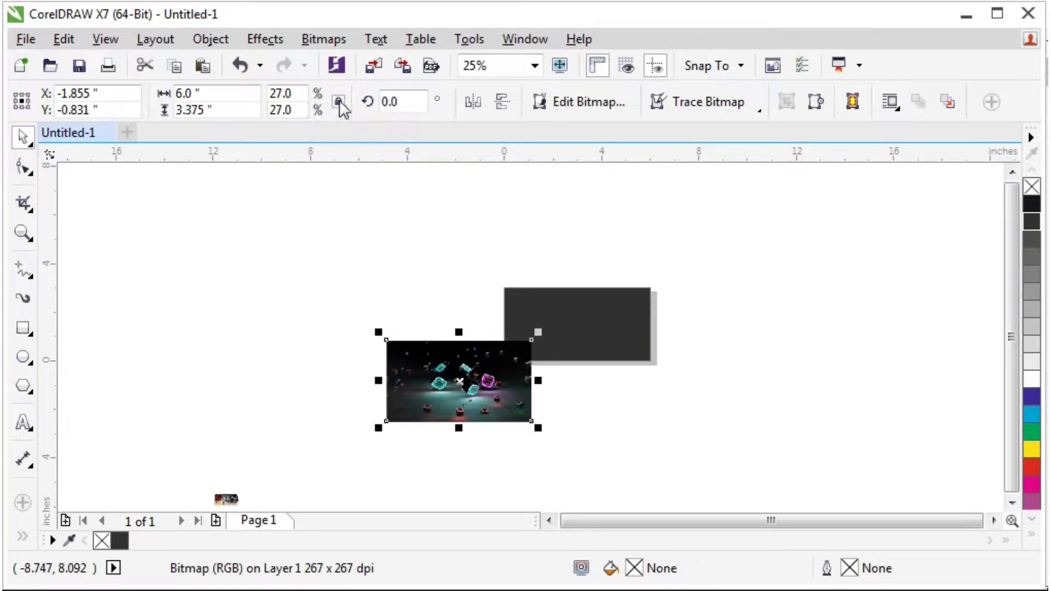
{"action": "type", "text": "3"}
{"action": "key", "text": "Return"}
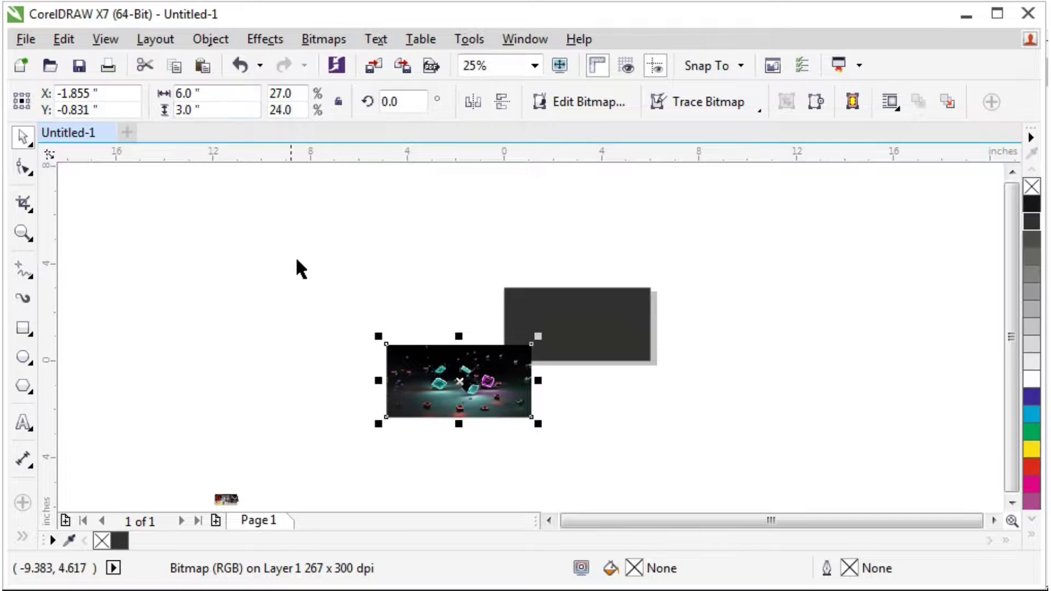
{"action": "key", "text": "p"}
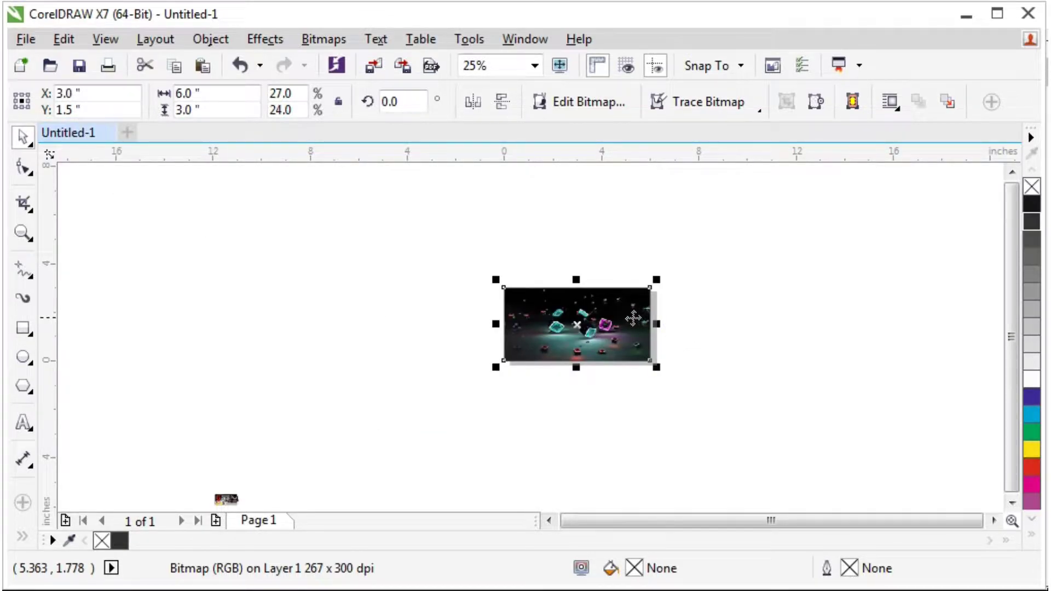
Delete the dark grey rectangle and re-centre the cubes image on the page.
{"action": "scroll", "coordinate": [634, 318], "scroll_direction": "up", "scroll_amount": 1}
{"action": "scroll", "coordinate": [858, 194], "scroll_direction": "up", "scroll_amount": 1}
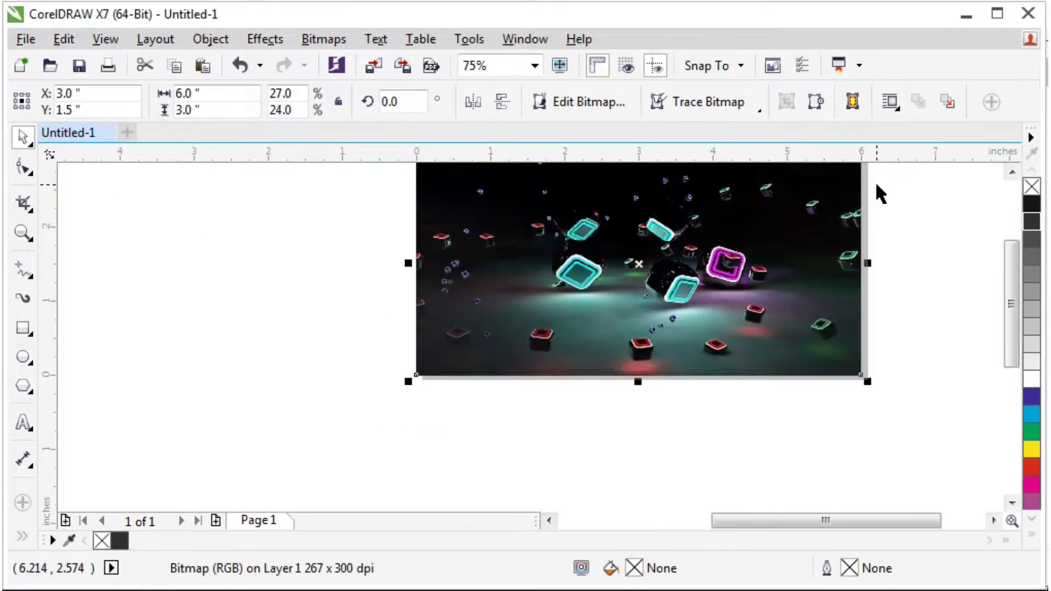
{"action": "scroll", "coordinate": [875, 190], "scroll_direction": "up", "scroll_amount": 1}
{"action": "scroll", "coordinate": [822, 214], "scroll_direction": "down", "scroll_amount": 2}
{"action": "scroll", "coordinate": [863, 172], "scroll_direction": "up", "scroll_amount": 1}
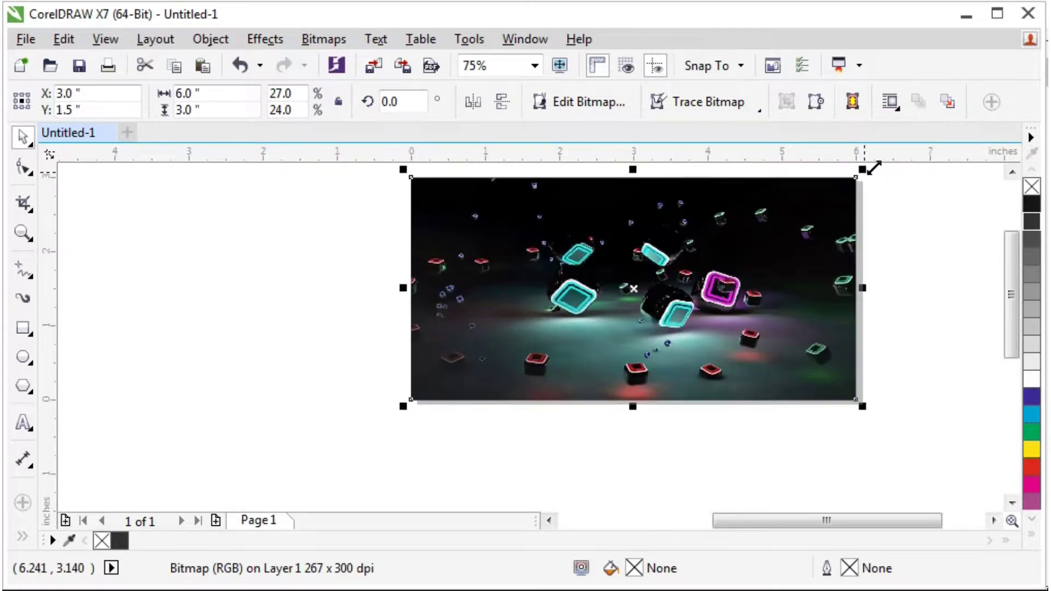
{"action": "left_click", "coordinate": [863, 206]}
{"action": "left_click_drag", "start_coordinate": [824, 187], "coordinate": [688, 286]}
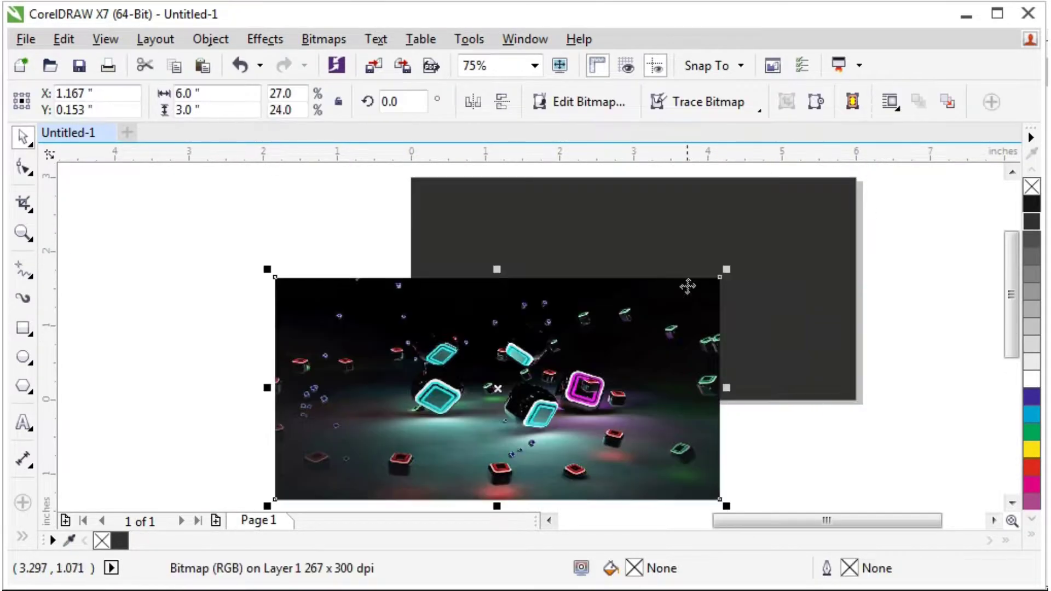
{"action": "left_click", "coordinate": [744, 216]}
{"action": "key", "text": "Delete"}
{"action": "left_click", "coordinate": [580, 289]}
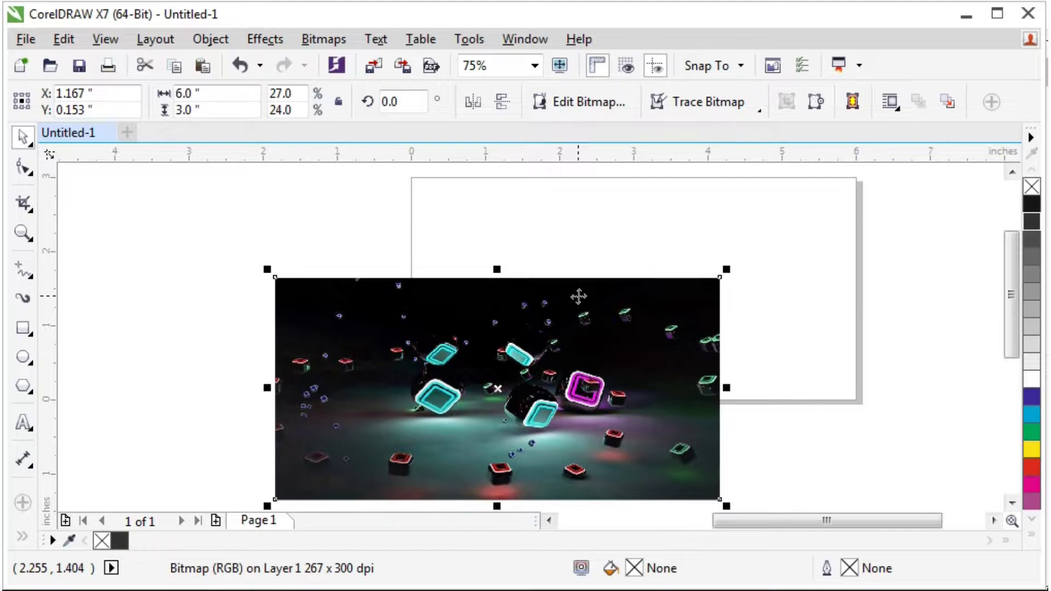
{"action": "key", "text": "p"}
{"action": "left_click", "coordinate": [918, 176]}
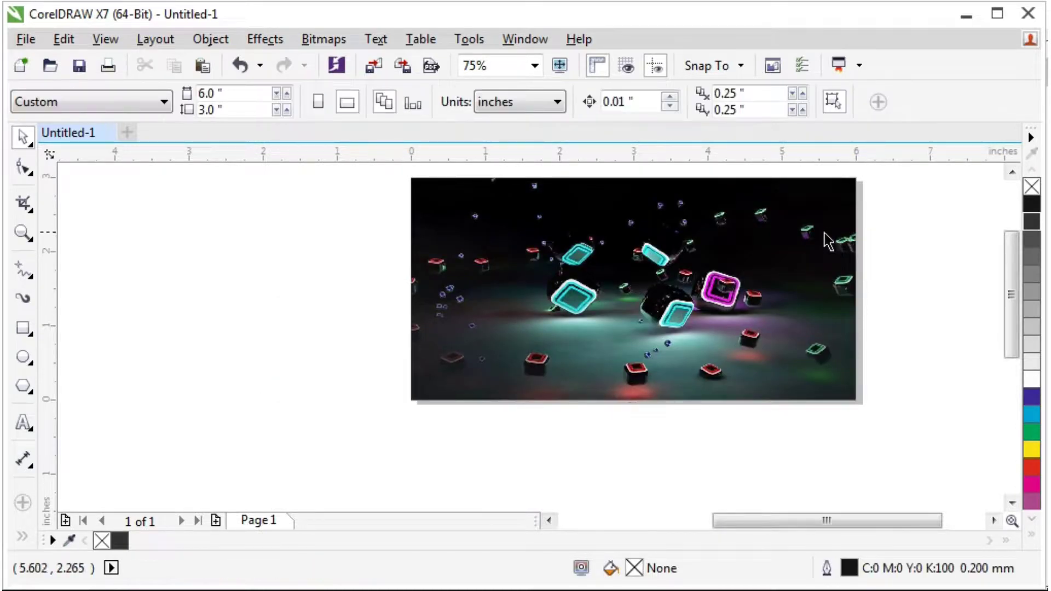
{"action": "key", "text": "F3"}
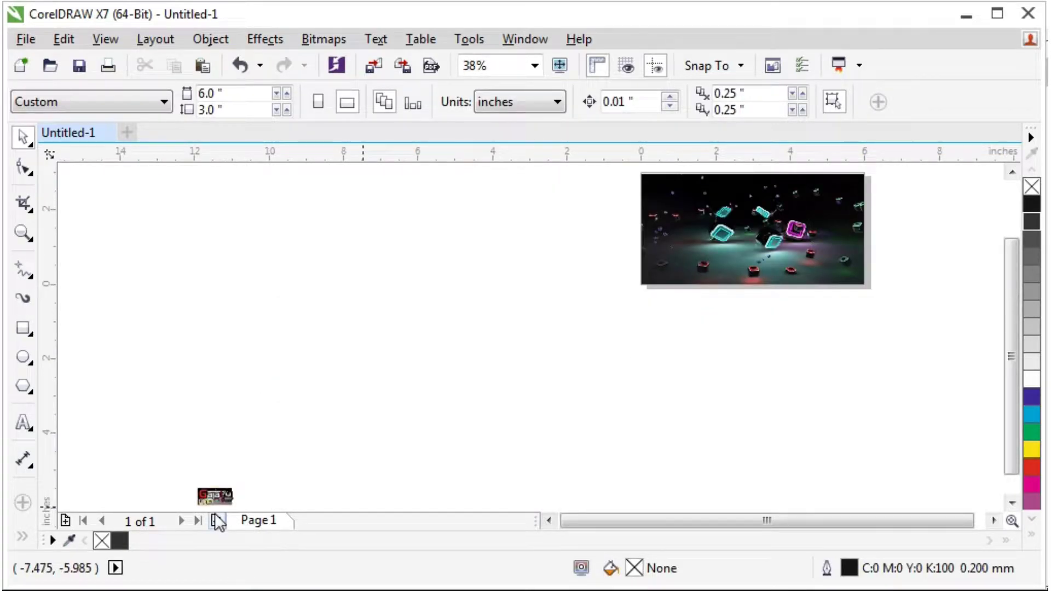
Centre the Galaxy Hair logo group on the page and enlarge it over the wallpaper.
{"action": "left_click", "coordinate": [216, 496]}
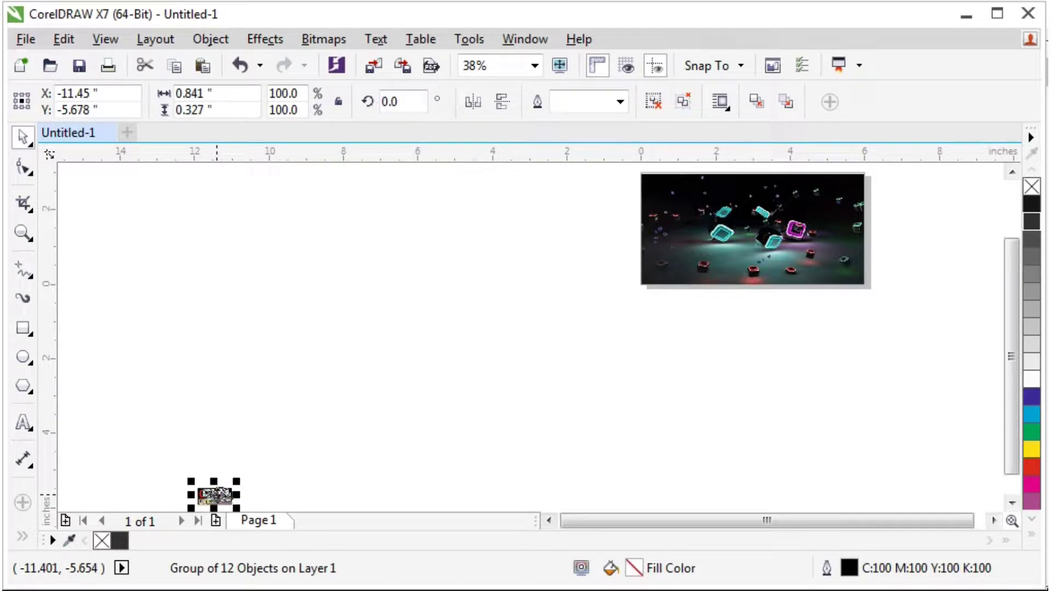
{"action": "key", "text": "p"}
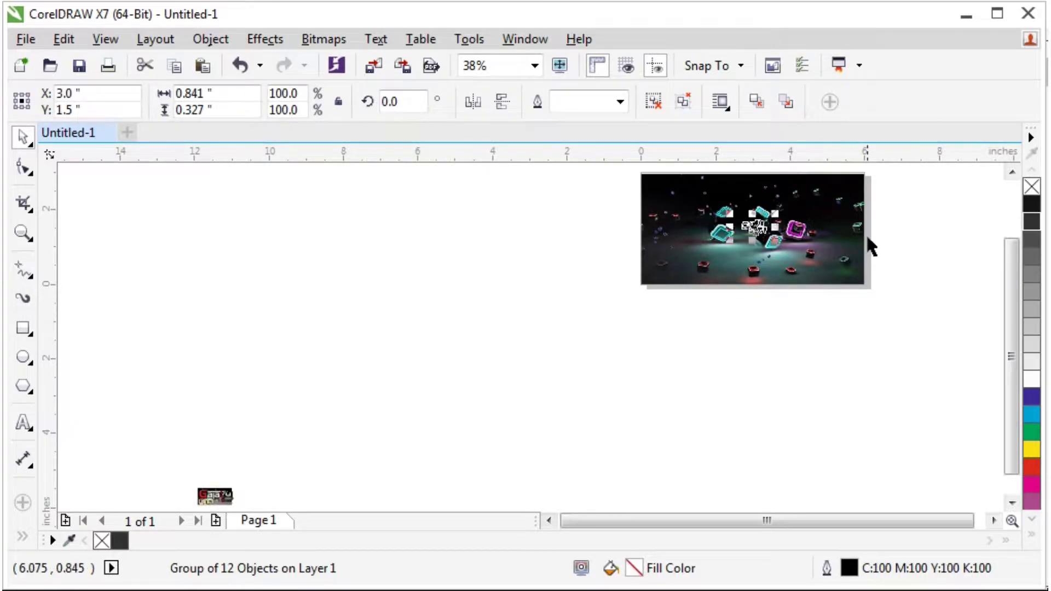
{"action": "scroll", "coordinate": [822, 188], "scroll_direction": "up", "scroll_amount": 1}
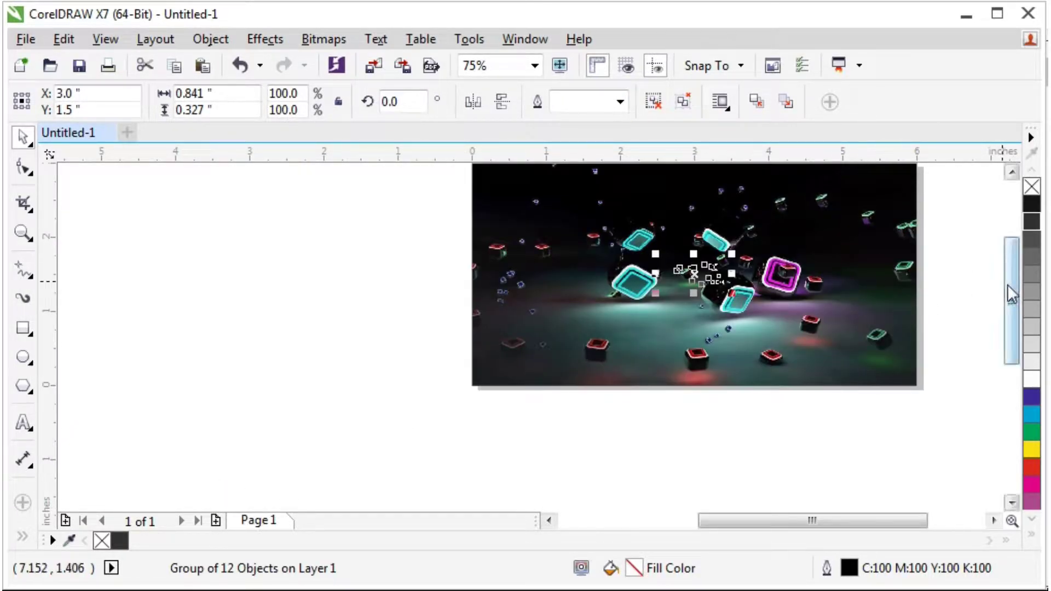
{"action": "left_click_drag", "start_coordinate": [1008, 284], "coordinate": [1012, 264]}
{"action": "left_click_drag", "start_coordinate": [802, 520], "coordinate": [849, 523]}
{"action": "scroll", "coordinate": [576, 351], "scroll_direction": "up", "scroll_amount": 1}
{"action": "scroll", "coordinate": [576, 351], "scroll_direction": "down", "scroll_amount": 1}
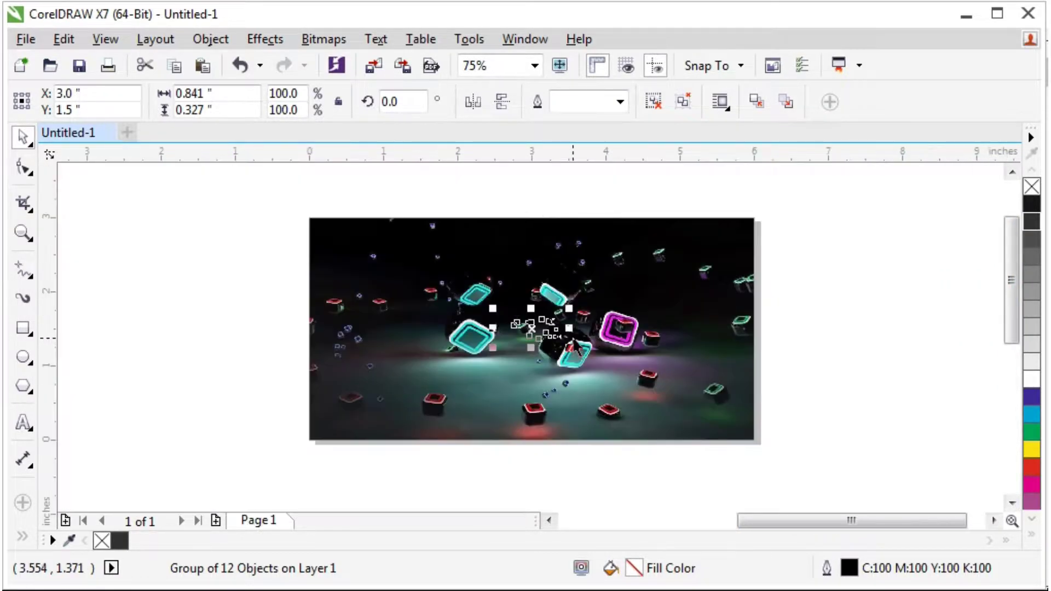
{"action": "left_click_drag", "start_coordinate": [571, 309], "coordinate": [743, 244]}
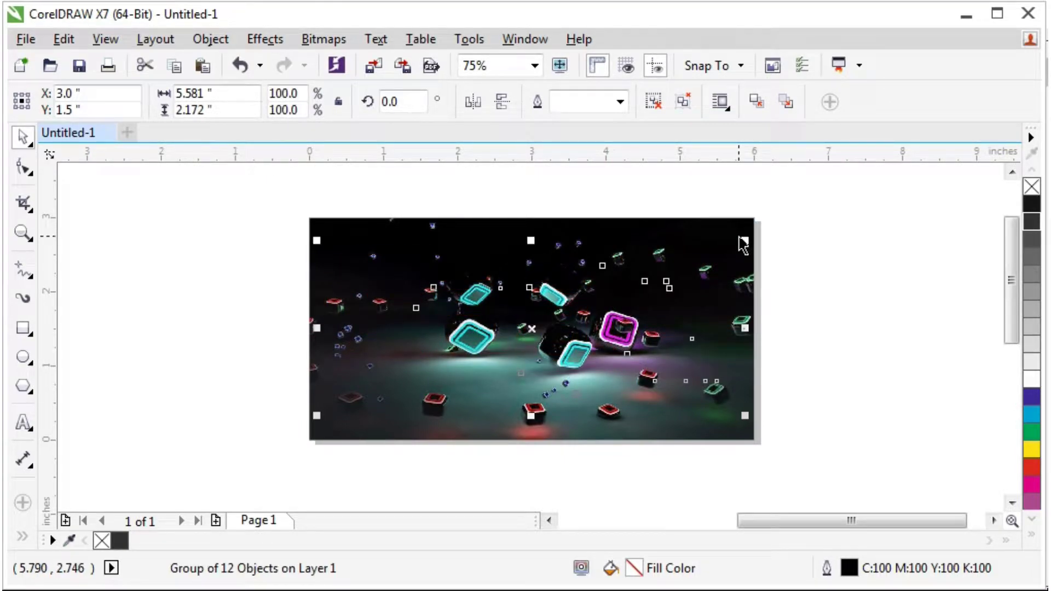
{"action": "left_click", "coordinate": [805, 253]}
{"action": "scroll", "coordinate": [570, 268], "scroll_direction": "up", "scroll_amount": 1}
Rescale the logo group to about 107.8%, roughly 5.38 inches wide.
{"action": "left_click", "coordinate": [561, 294]}
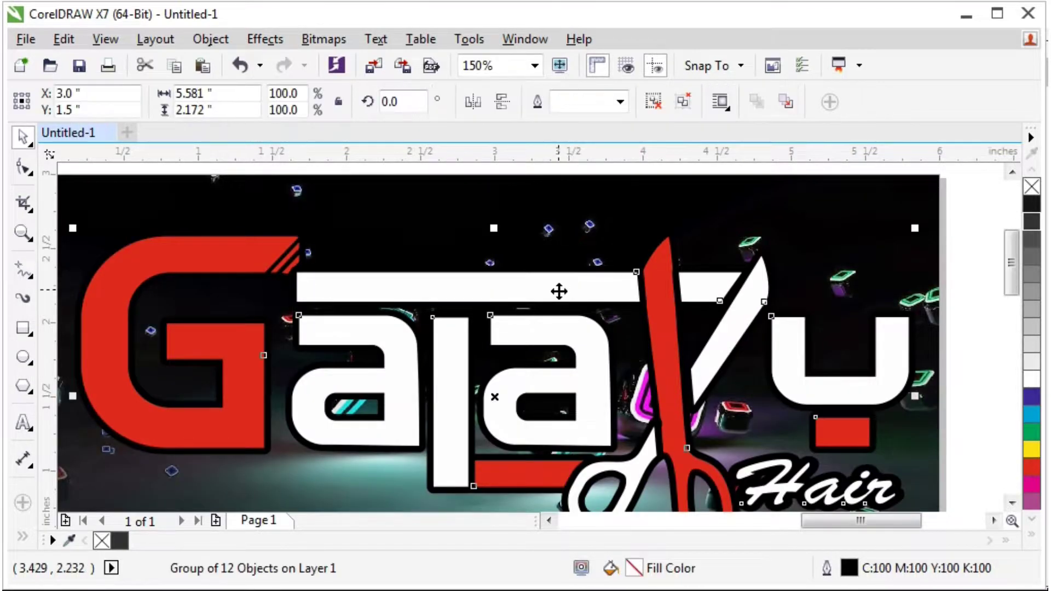
{"action": "scroll", "coordinate": [579, 291], "scroll_direction": "down", "scroll_amount": 2}
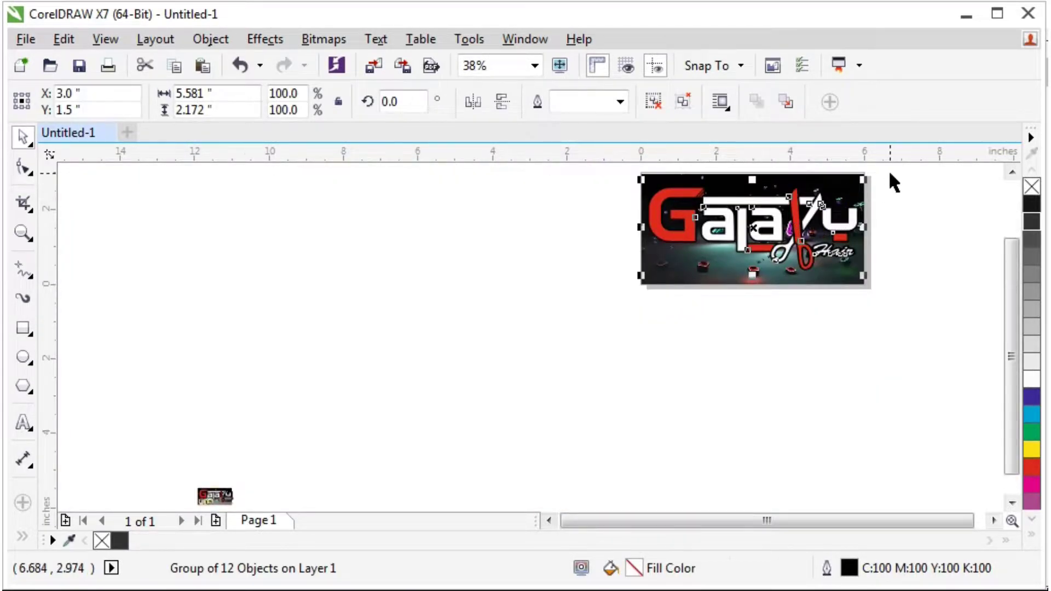
{"action": "scroll", "coordinate": [890, 177], "scroll_direction": "up", "scroll_amount": 2}
{"action": "scroll", "coordinate": [798, 222], "scroll_direction": "down", "scroll_amount": 1}
{"action": "scroll", "coordinate": [737, 218], "scroll_direction": "up", "scroll_amount": 1}
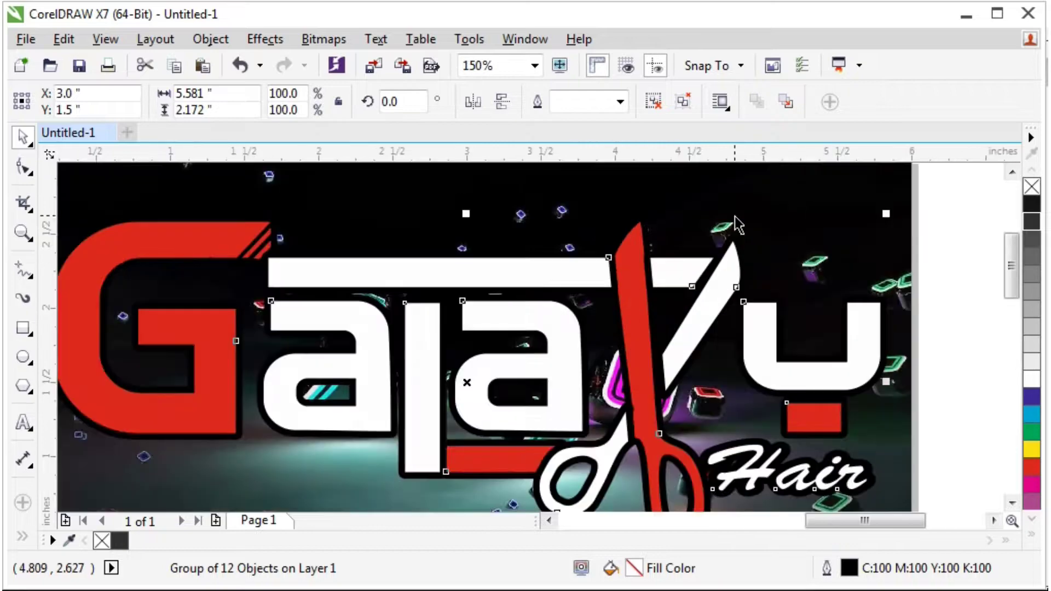
{"action": "left_click_drag", "start_coordinate": [888, 214], "coordinate": [803, 247]}
{"action": "scroll", "coordinate": [770, 231], "scroll_direction": "down", "scroll_amount": 2}
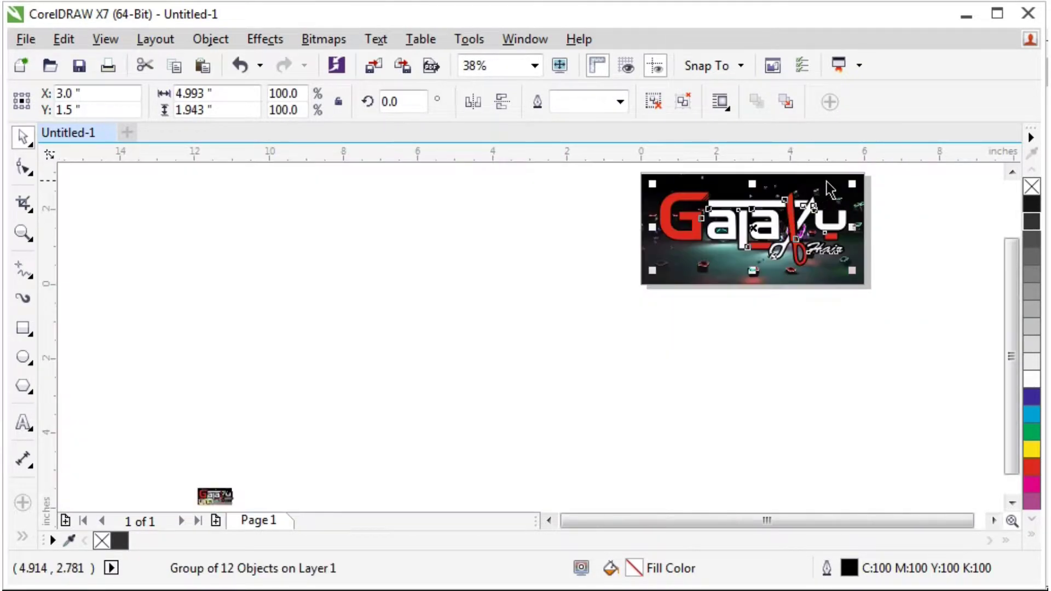
{"action": "scroll", "coordinate": [852, 178], "scroll_direction": "up", "scroll_amount": 1}
{"action": "left_click_drag", "start_coordinate": [1007, 278], "coordinate": [1014, 258]}
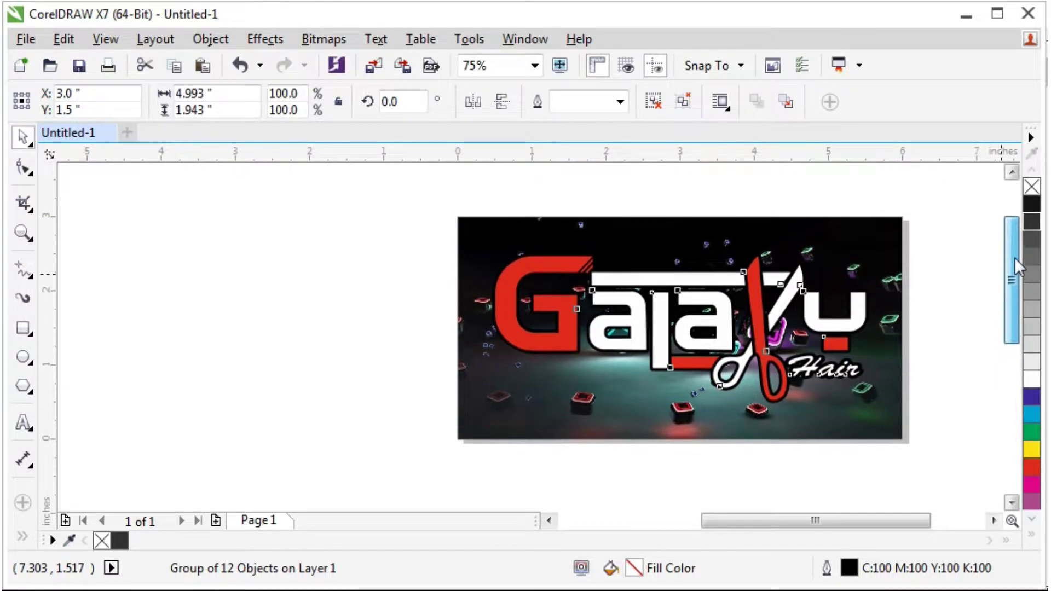
{"action": "left_click_drag", "start_coordinate": [783, 521], "coordinate": [821, 521]}
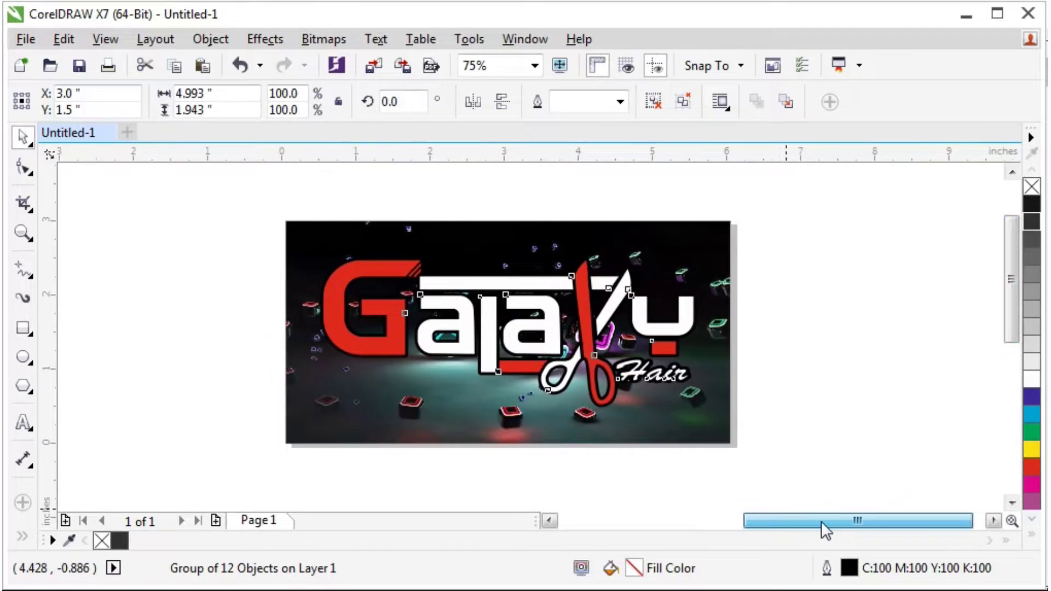
{"action": "left_click", "coordinate": [823, 345]}
{"action": "left_click", "coordinate": [647, 317]}
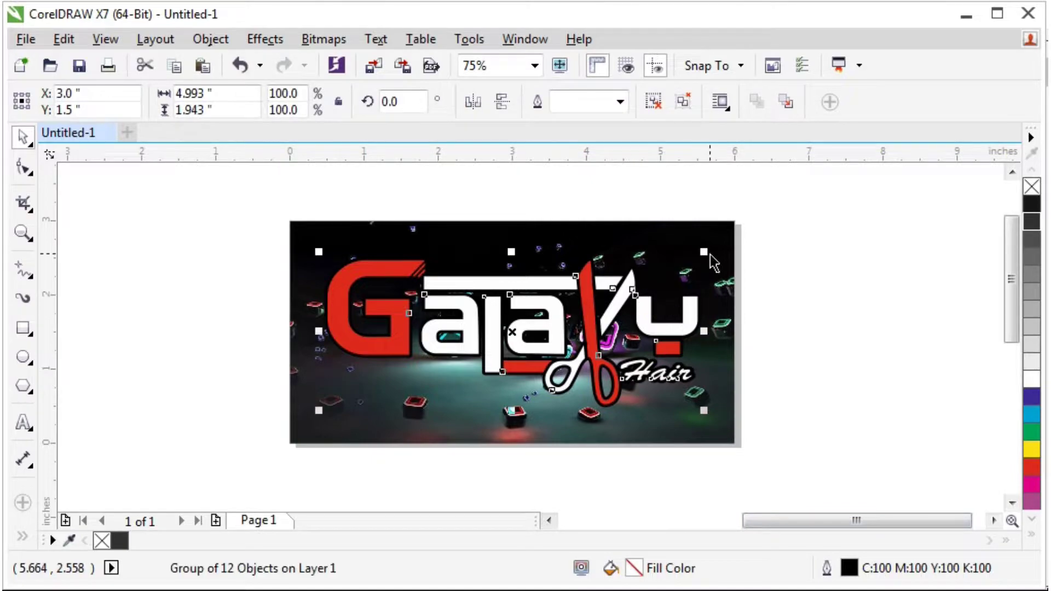
{"action": "left_click_drag", "start_coordinate": [706, 250], "coordinate": [733, 224]}
{"action": "left_click", "coordinate": [810, 223]}
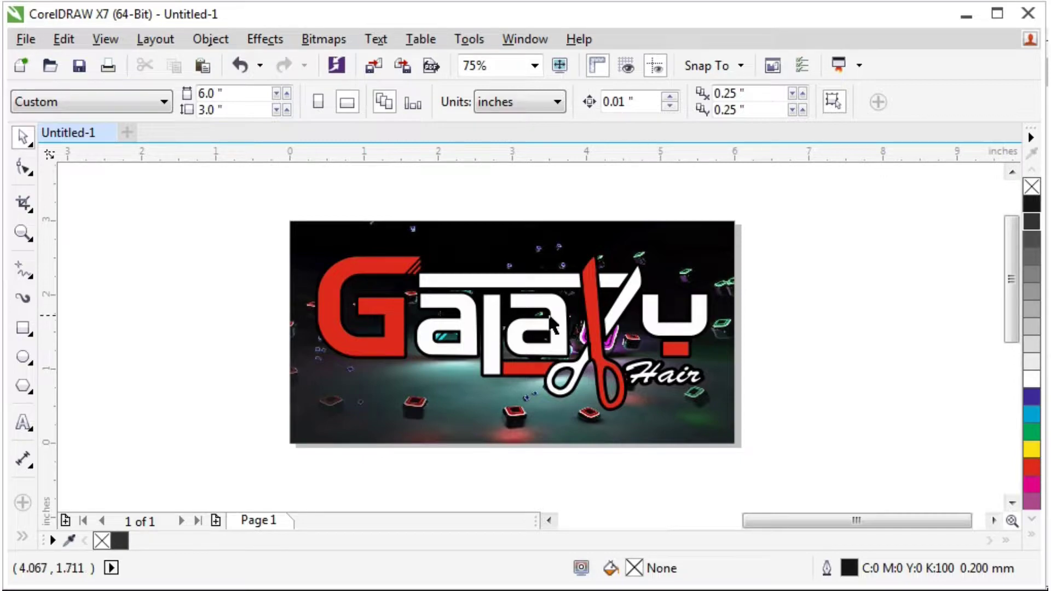
{"action": "scroll", "coordinate": [555, 445], "scroll_direction": "up", "scroll_amount": 1}
{"action": "scroll", "coordinate": [518, 415], "scroll_direction": "down", "scroll_amount": 2}
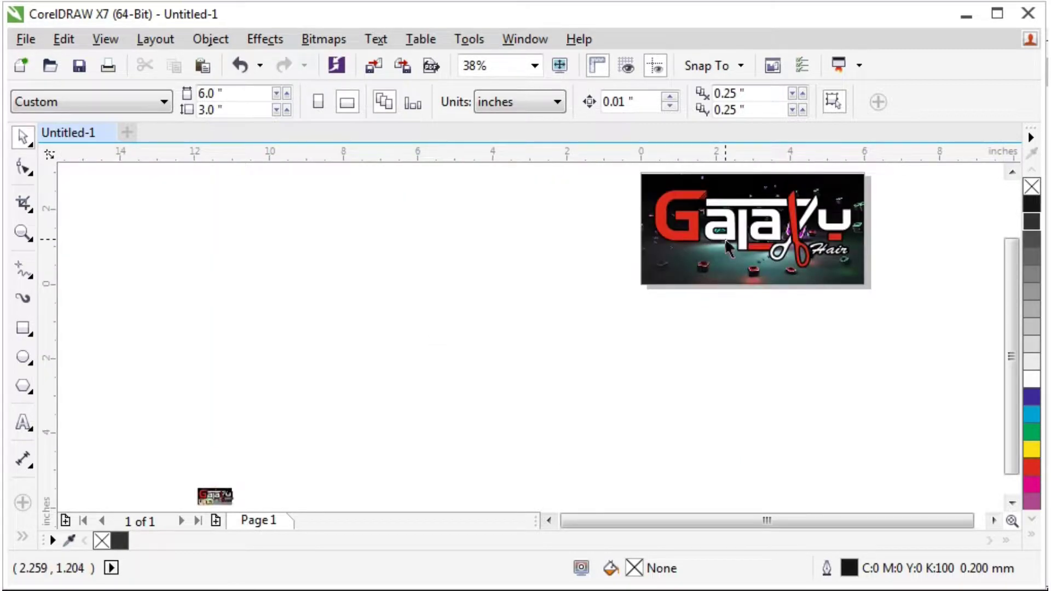
{"action": "scroll", "coordinate": [133, 382], "scroll_direction": "down", "scroll_amount": 1}
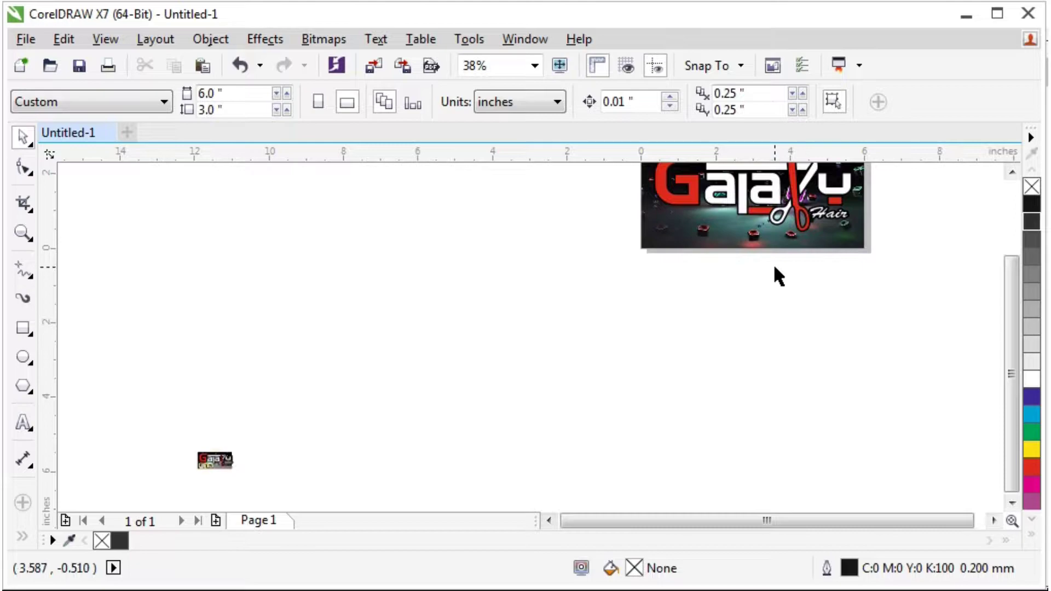
{"action": "scroll", "coordinate": [832, 209], "scroll_direction": "up", "scroll_amount": 1}
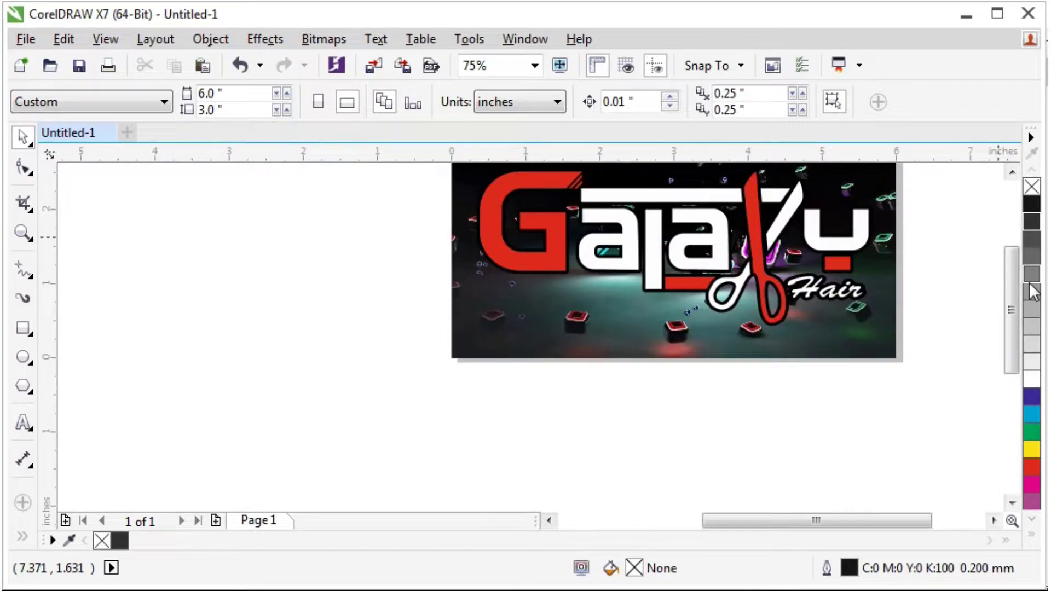
{"action": "left_click_drag", "start_coordinate": [1013, 279], "coordinate": [1020, 252]}
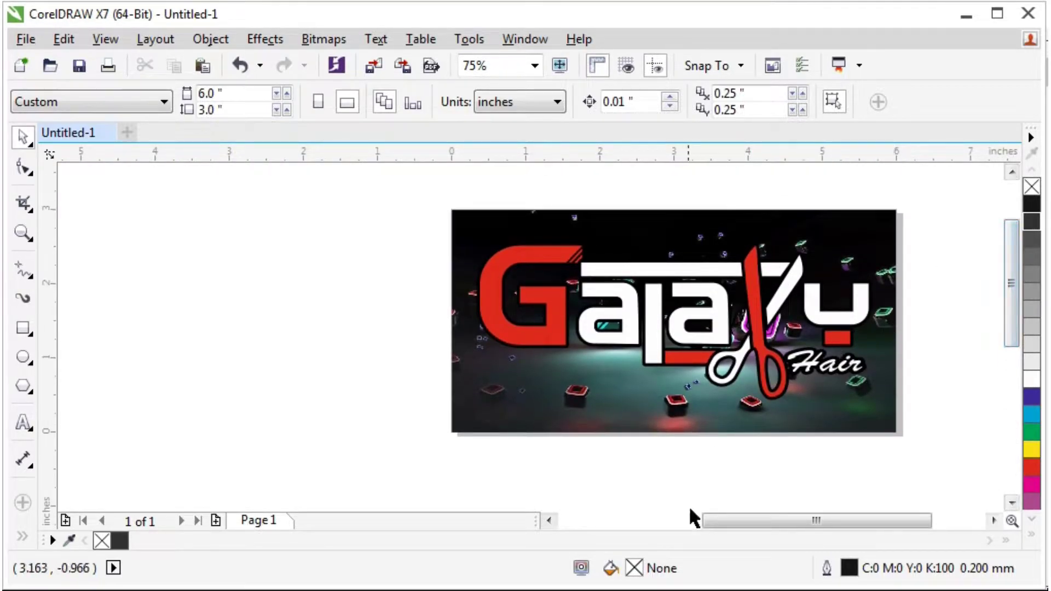
{"action": "left_click_drag", "start_coordinate": [732, 521], "coordinate": [773, 519]}
{"action": "scroll", "coordinate": [490, 361], "scroll_direction": "up", "scroll_amount": 1}
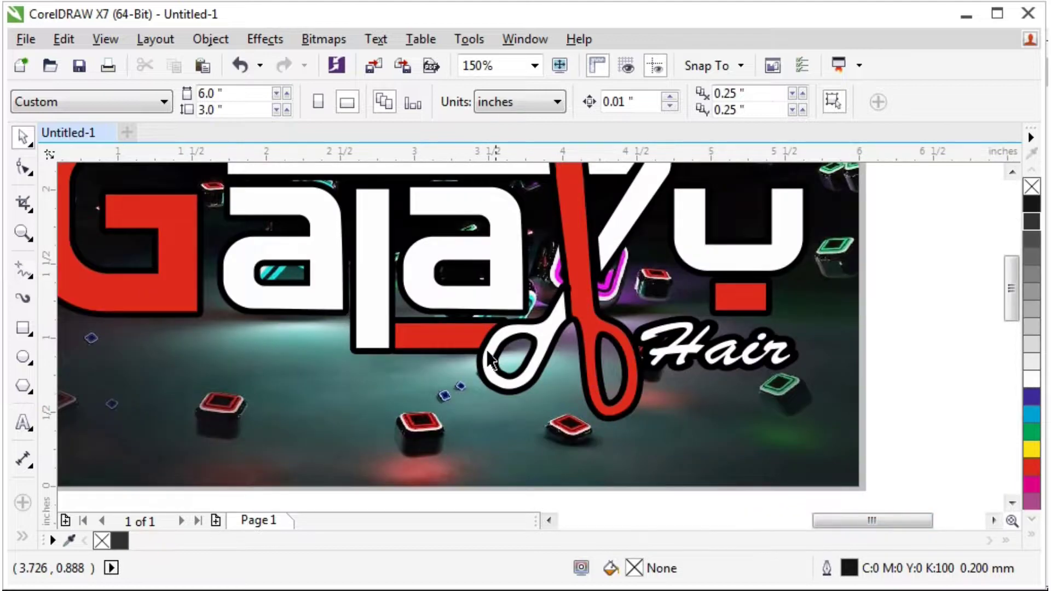
{"action": "scroll", "coordinate": [490, 361], "scroll_direction": "down", "scroll_amount": 1}
Draw a small rectangle at the banner's lower left and fill it 30% grey.
{"action": "left_click", "coordinate": [23, 328]}
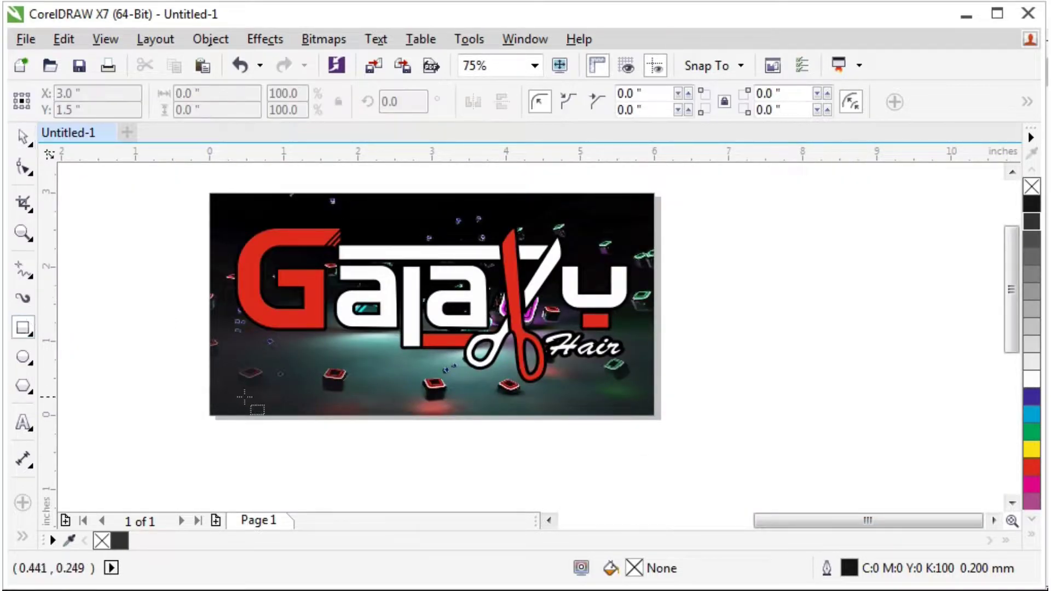
{"action": "scroll", "coordinate": [305, 374], "scroll_direction": "up", "scroll_amount": 1}
{"action": "left_click_drag", "start_coordinate": [160, 322], "coordinate": [242, 426]}
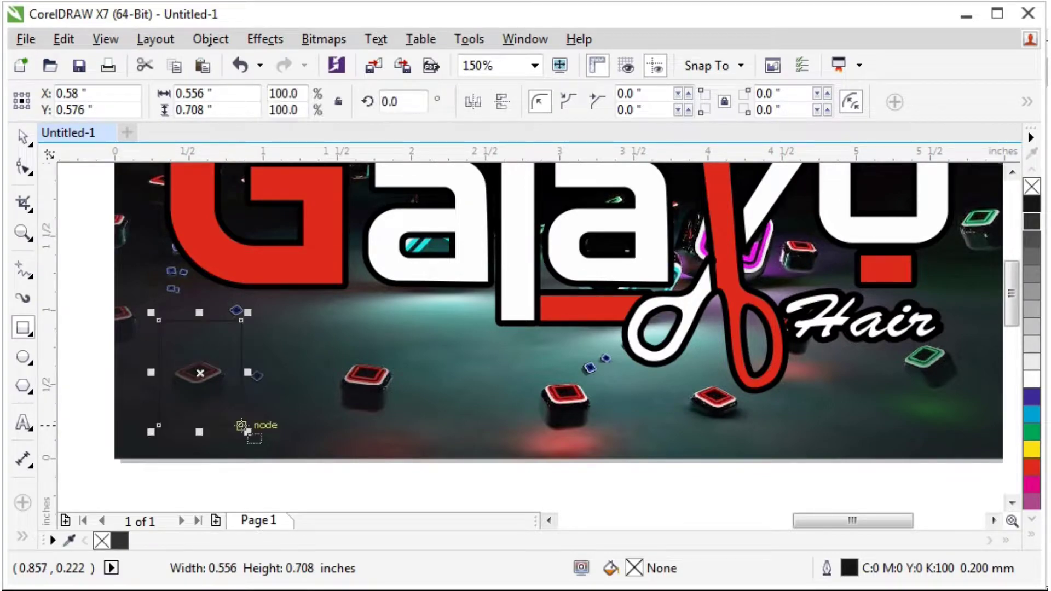
{"action": "left_click", "coordinate": [22, 135]}
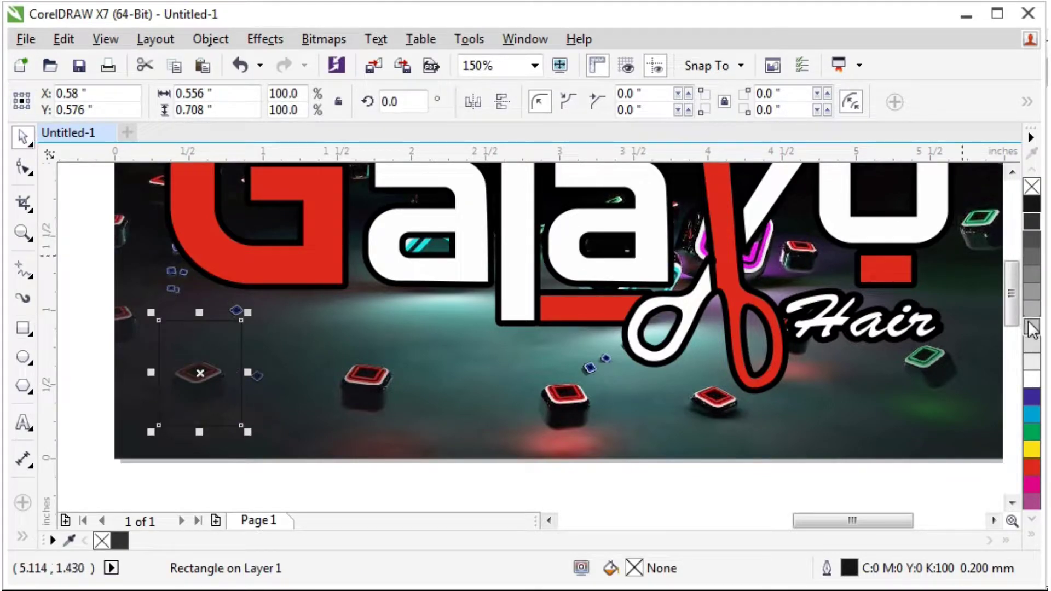
{"action": "left_click", "coordinate": [1032, 328]}
{"action": "scroll", "coordinate": [214, 367], "scroll_direction": "up", "scroll_amount": 1}
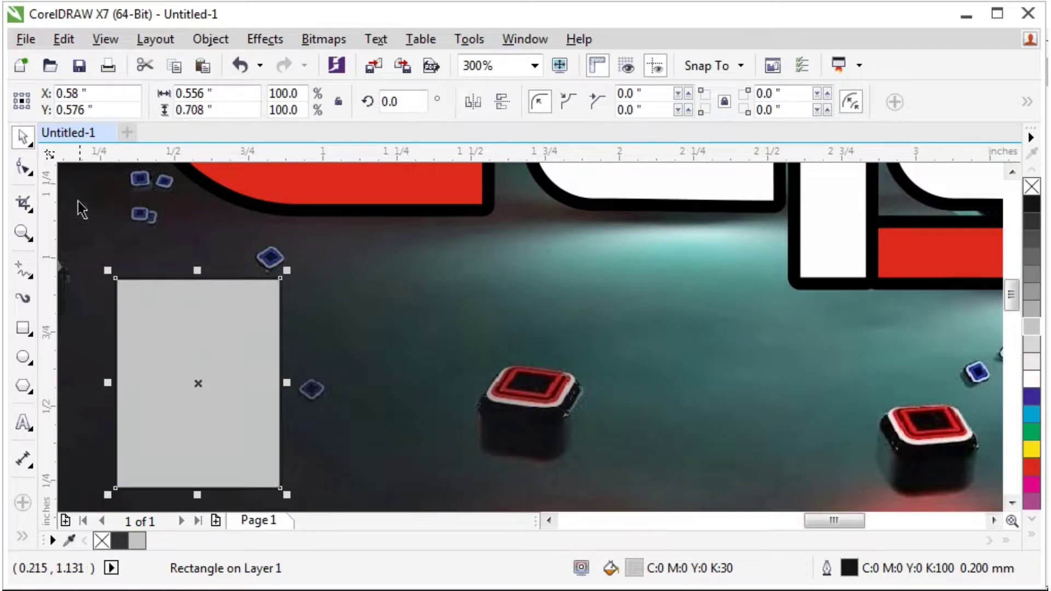
Round the rectangle's corners and duplicate it to the right.
{"action": "left_click", "coordinate": [22, 167]}
{"action": "left_click_drag", "start_coordinate": [118, 280], "coordinate": [148, 290]}
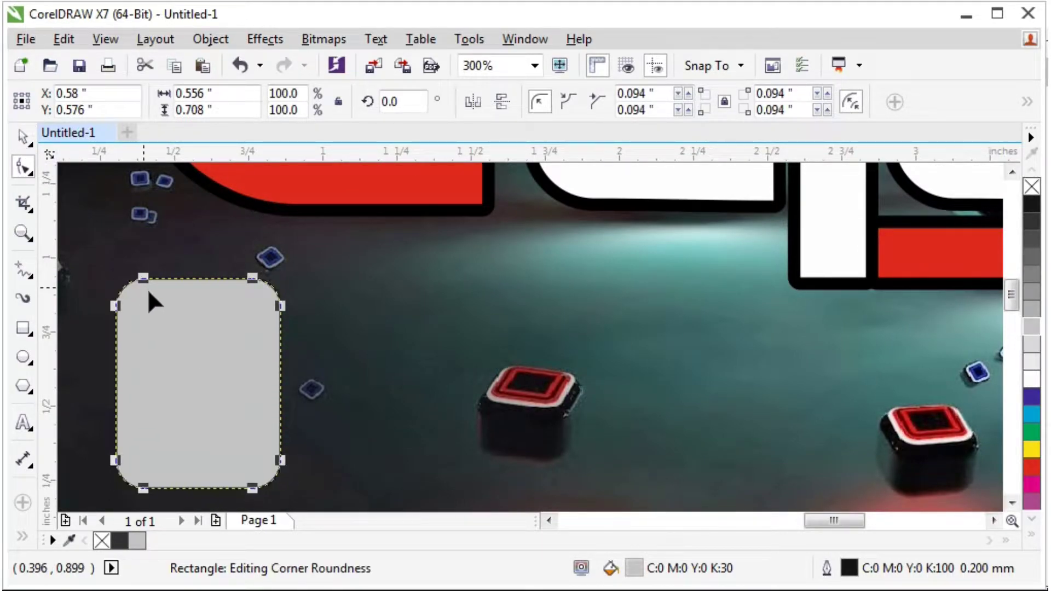
{"action": "left_click", "coordinate": [23, 136]}
{"action": "scroll", "coordinate": [303, 372], "scroll_direction": "down", "scroll_amount": 1}
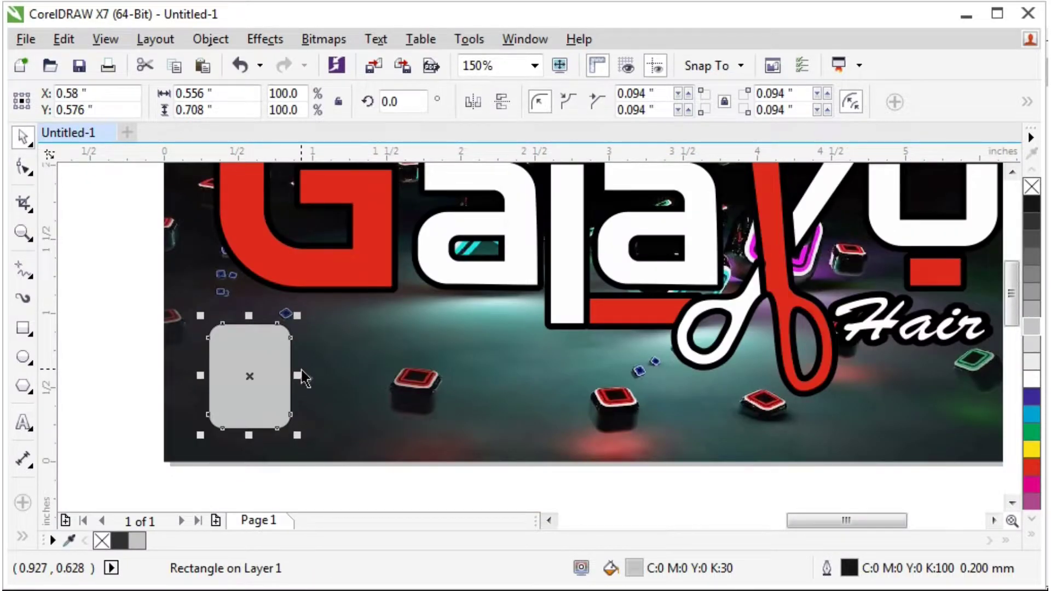
{"action": "left_click_drag", "start_coordinate": [276, 372], "coordinate": [475, 378]}
Align the three rounded rectangles, nudge the middle one right, and scale them to 110%.
{"action": "left_click", "coordinate": [380, 383], "text": "shift"}
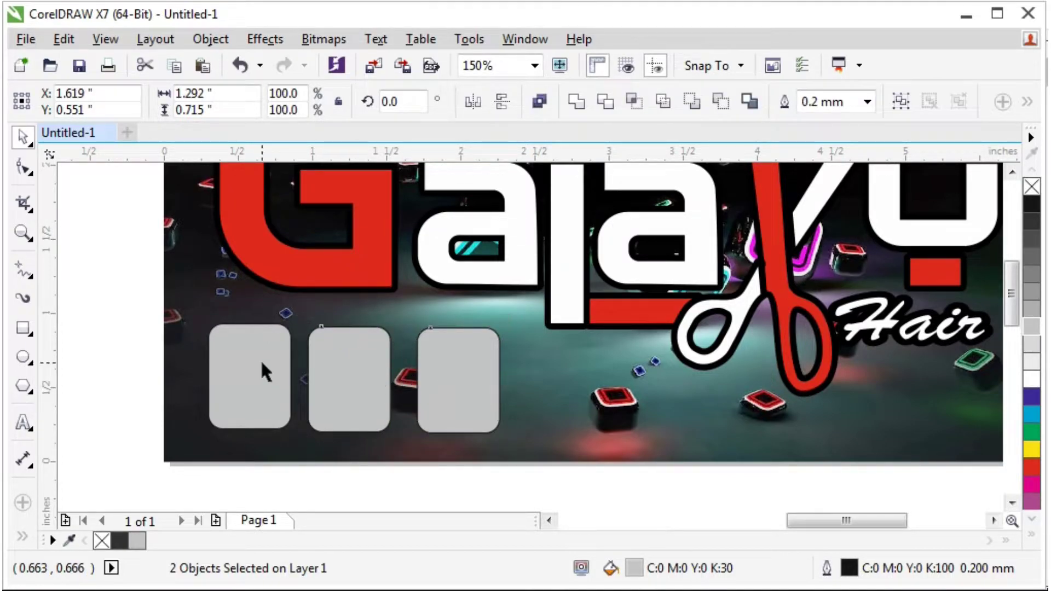
{"action": "left_click", "coordinate": [260, 359], "text": "shift"}
{"action": "key", "text": "t"}
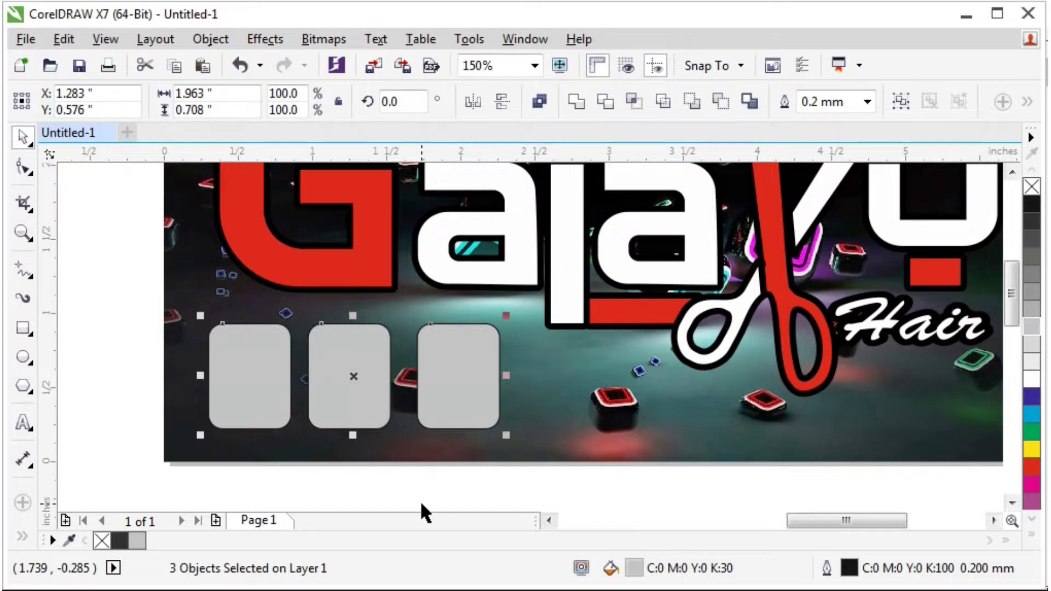
{"action": "left_click", "coordinate": [421, 504]}
{"action": "left_click", "coordinate": [335, 393]}
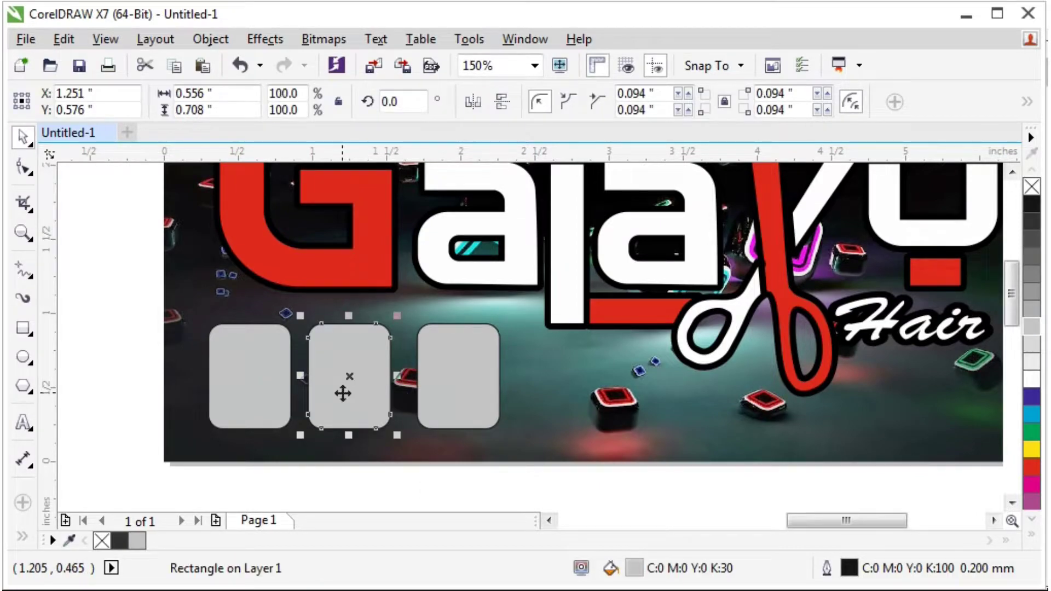
{"action": "key", "text": "Right"}
{"action": "key", "text": "Right"}
{"action": "key", "text": "Right"}
{"action": "key", "text": "Right"}
{"action": "left_click", "coordinate": [113, 304]}
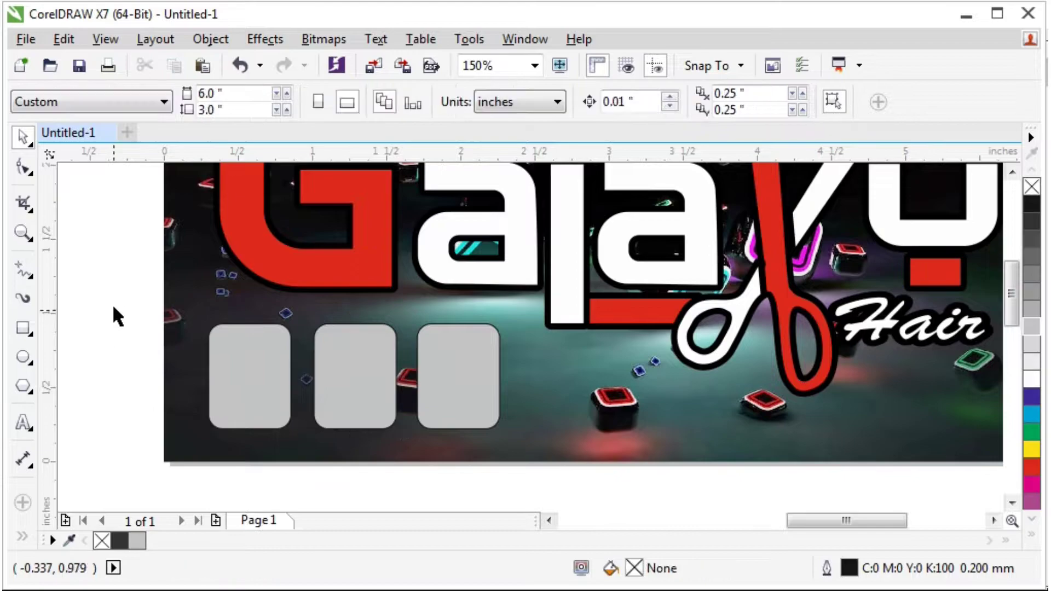
{"action": "left_click_drag", "start_coordinate": [498, 430], "coordinate": [529, 444]}
{"action": "left_click", "coordinate": [520, 489]}
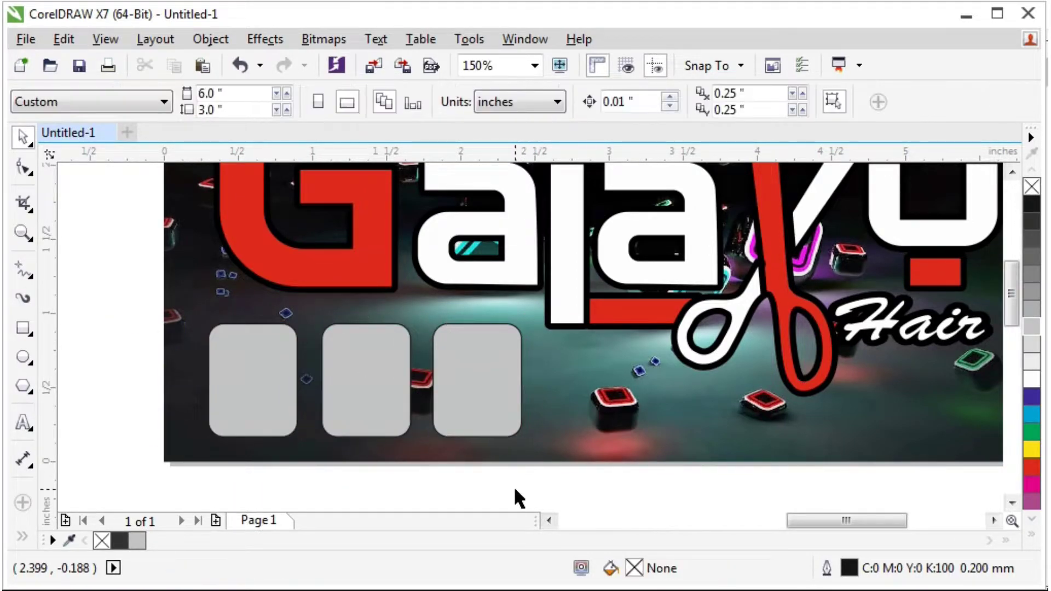
{"action": "key", "text": "F4"}
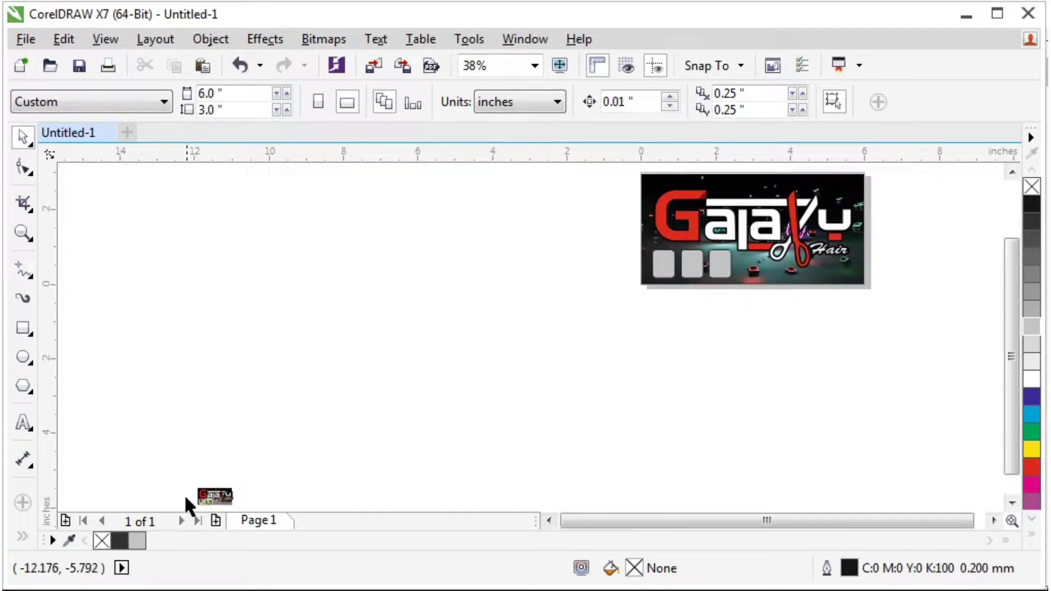
Group two photo objects and centre them, then undo the trial enlargement and move.
{"action": "left_click_drag", "start_coordinate": [186, 494], "coordinate": [208, 466]}
{"action": "key", "text": "ctrl+g"}
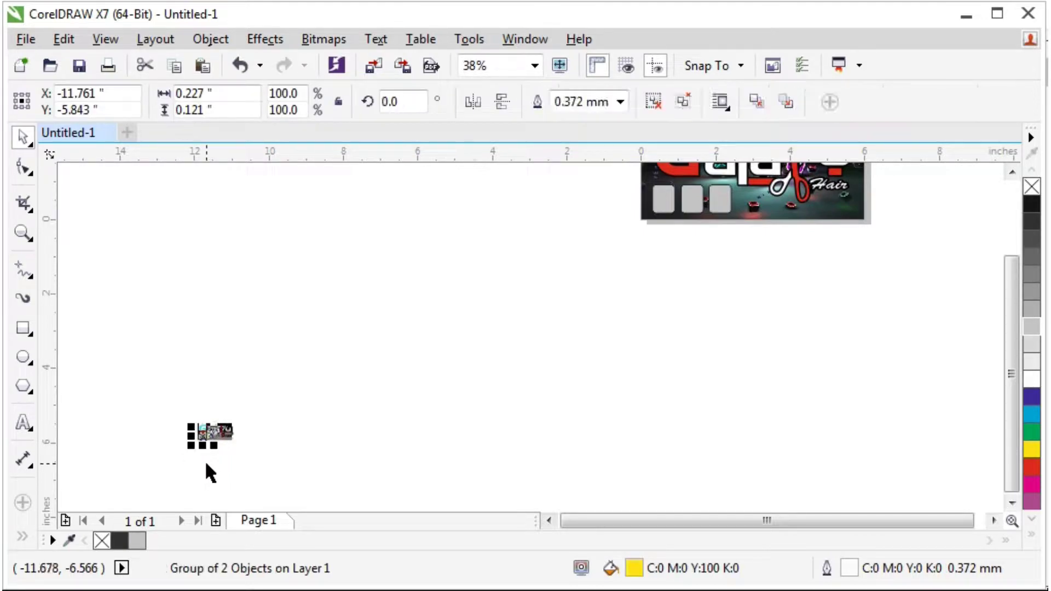
{"action": "key", "text": "p"}
{"action": "scroll", "coordinate": [527, 369], "scroll_direction": "up", "scroll_amount": 1}
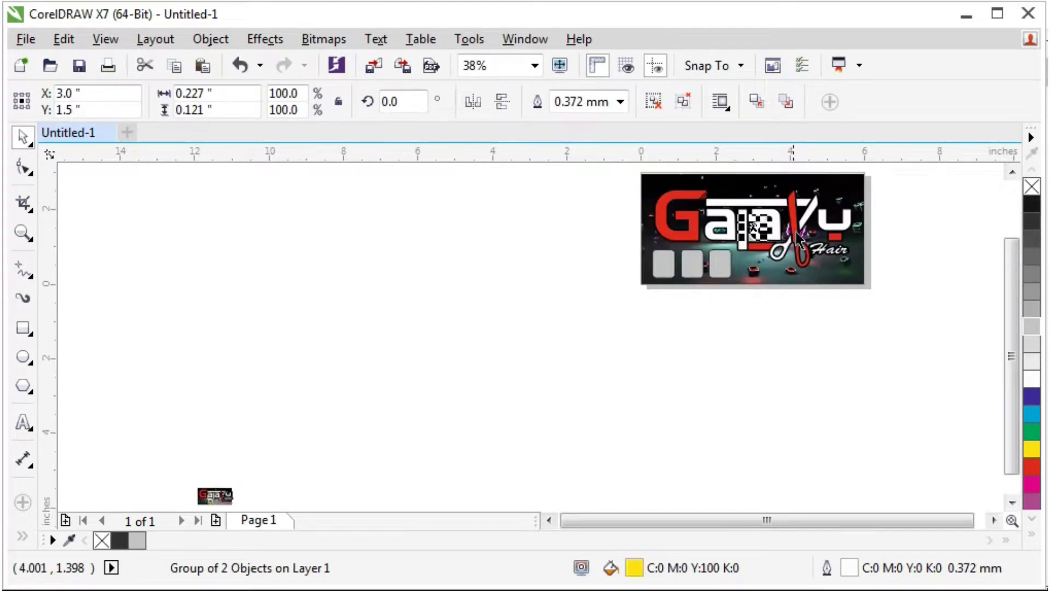
{"action": "scroll", "coordinate": [792, 244], "scroll_direction": "up", "scroll_amount": 2}
{"action": "scroll", "coordinate": [725, 181], "scroll_direction": "up", "scroll_amount": 4}
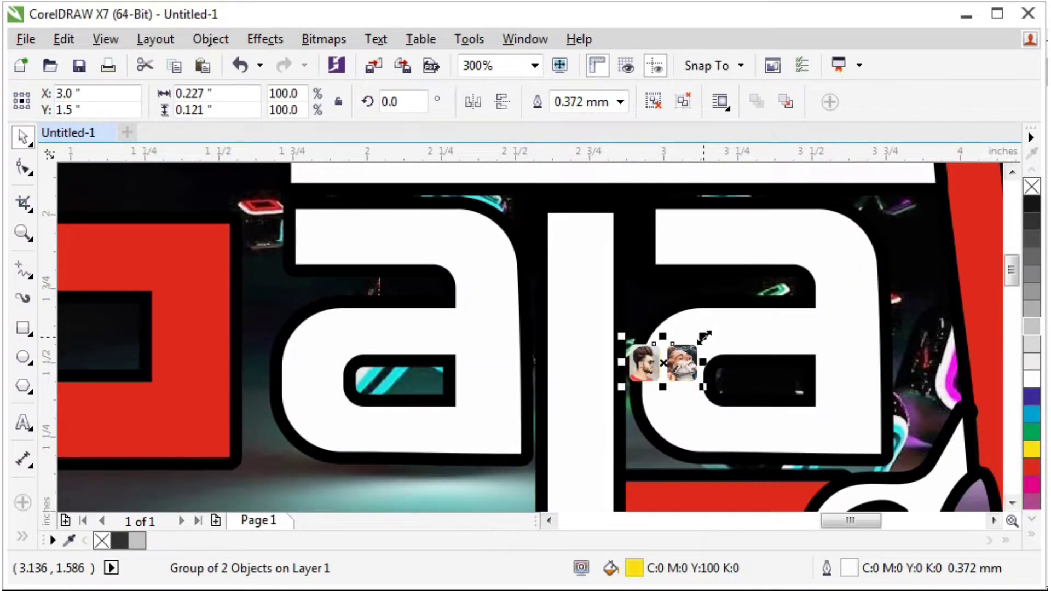
{"action": "left_click_drag", "start_coordinate": [705, 338], "coordinate": [843, 259]}
{"action": "key", "text": "ctrl+z"}
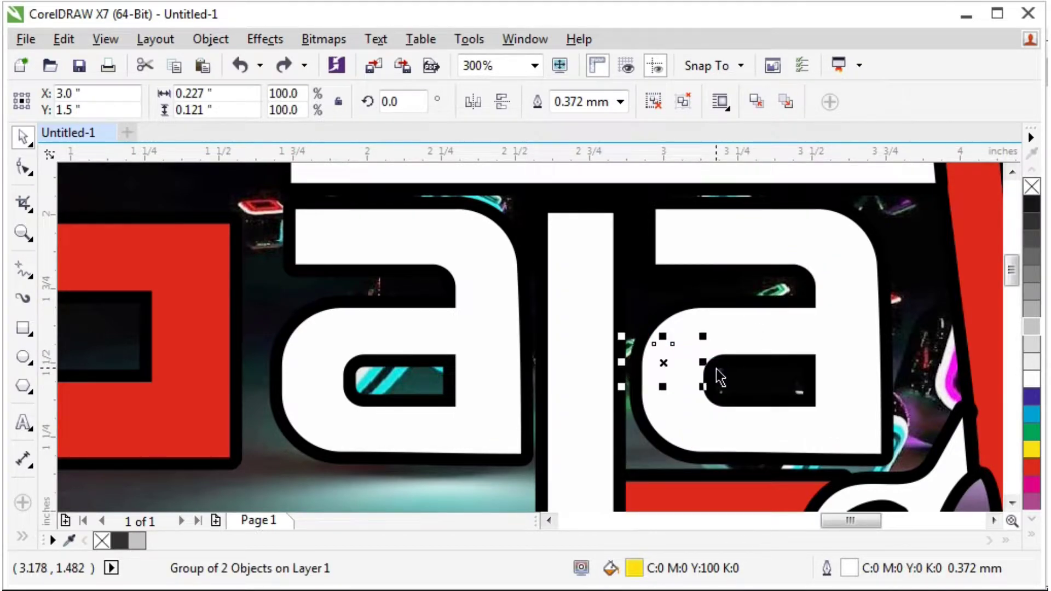
{"action": "key", "text": "ctrl+z"}
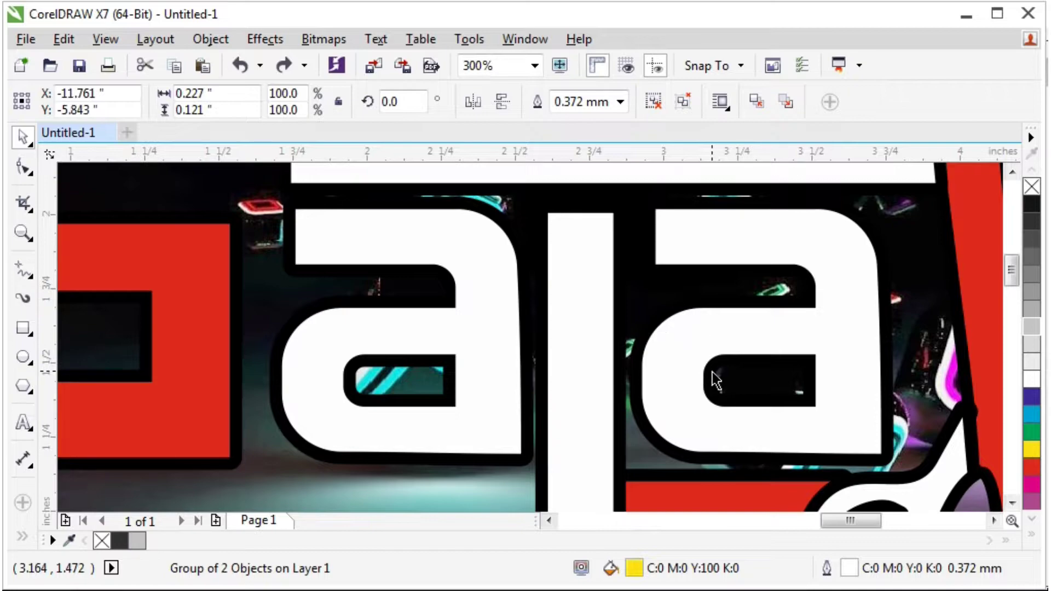
{"action": "key", "text": "F4"}
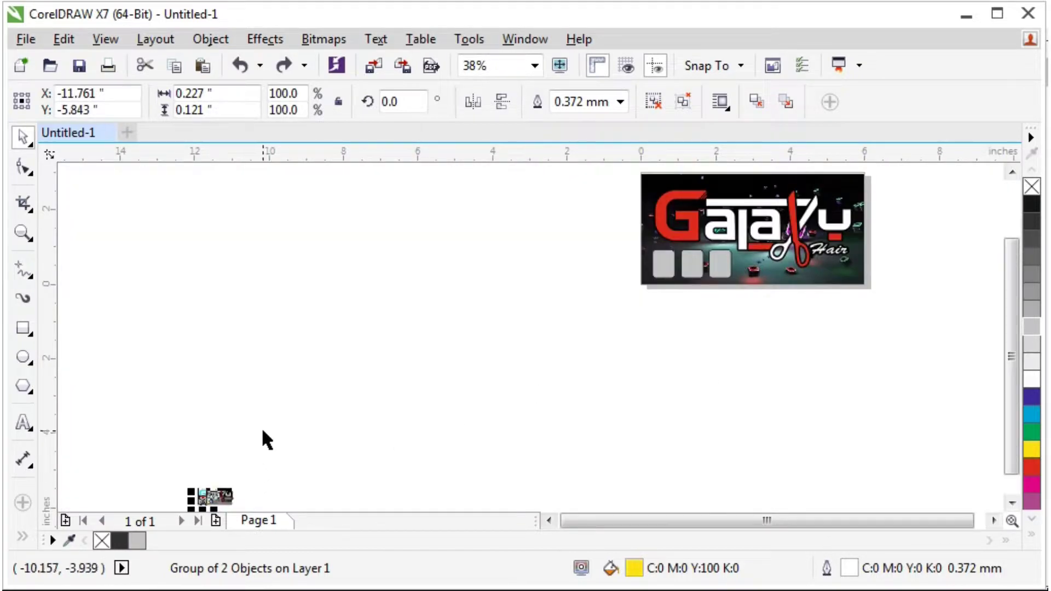
Reselect the photo strip and group the three haircut photos together.
{"action": "left_click", "coordinate": [263, 431]}
{"action": "scroll", "coordinate": [193, 509], "scroll_direction": "up", "scroll_amount": 5}
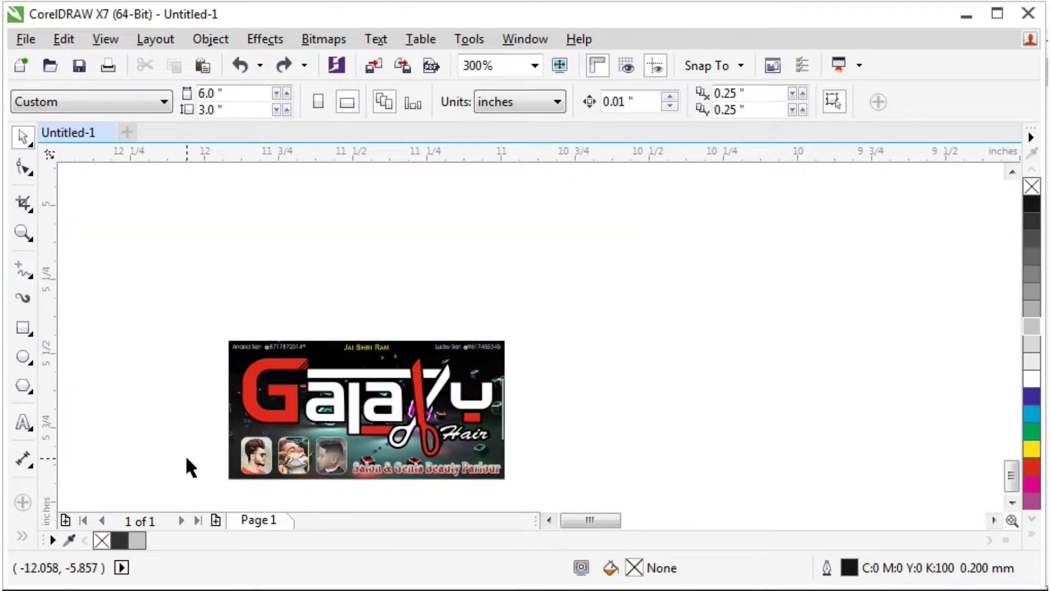
{"action": "left_click_drag", "start_coordinate": [345, 476], "coordinate": [193, 422]}
{"action": "left_click_drag", "start_coordinate": [344, 488], "coordinate": [353, 491]}
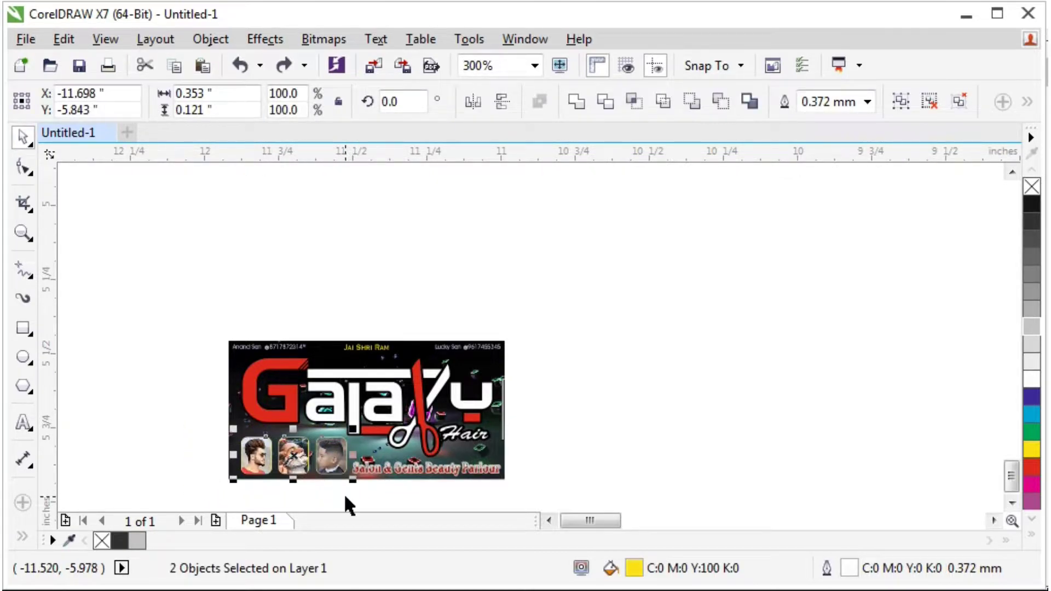
{"action": "key", "text": "F3"}
{"action": "left_click", "coordinate": [608, 248]}
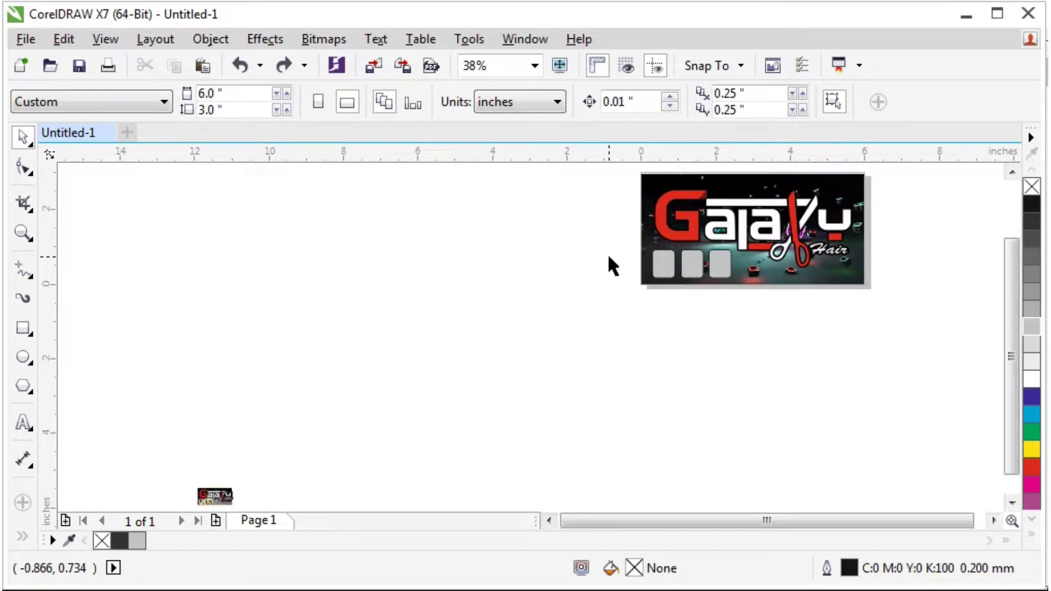
{"action": "key", "text": "ctrl+a"}
{"action": "key", "text": "ctrl+g"}
Centre the photo group, enlarge it about five times, and place it below the grey boxes.
{"action": "key", "text": "p"}
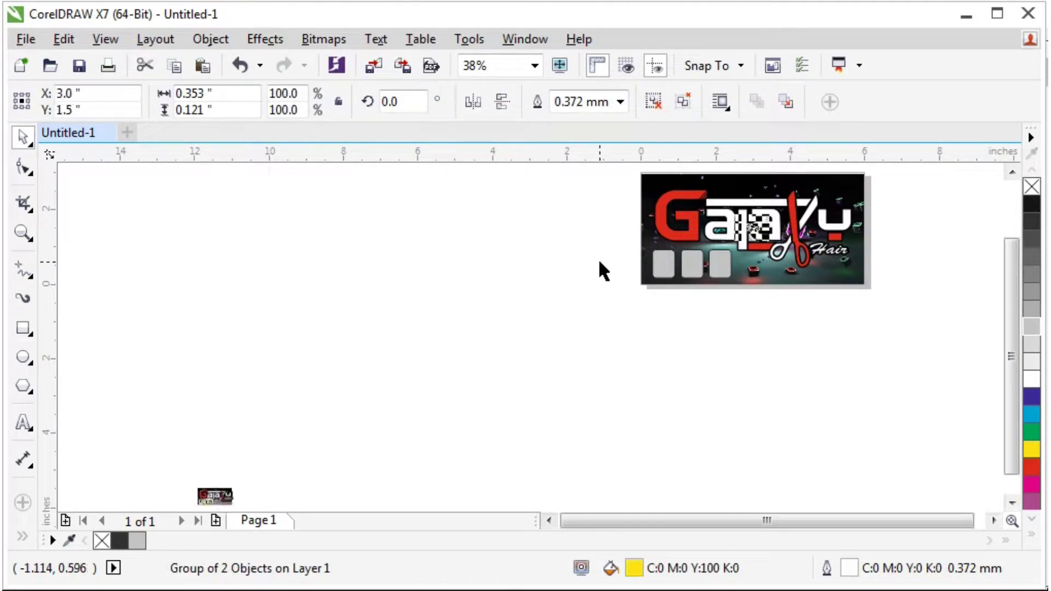
{"action": "scroll", "coordinate": [761, 242], "scroll_direction": "up", "scroll_amount": 5}
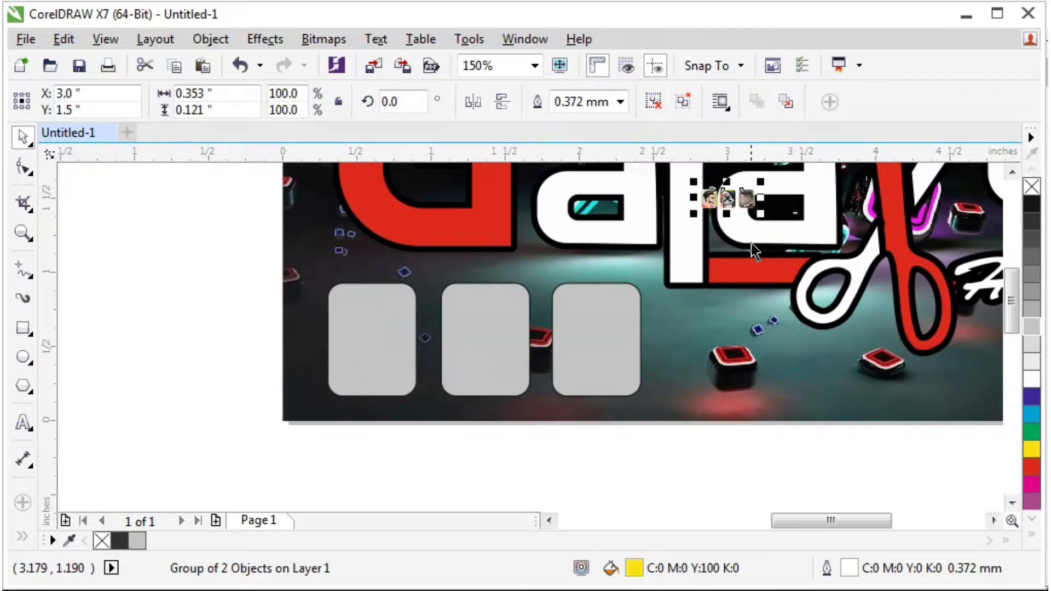
{"action": "left_click_drag", "start_coordinate": [694, 213], "coordinate": [487, 286]}
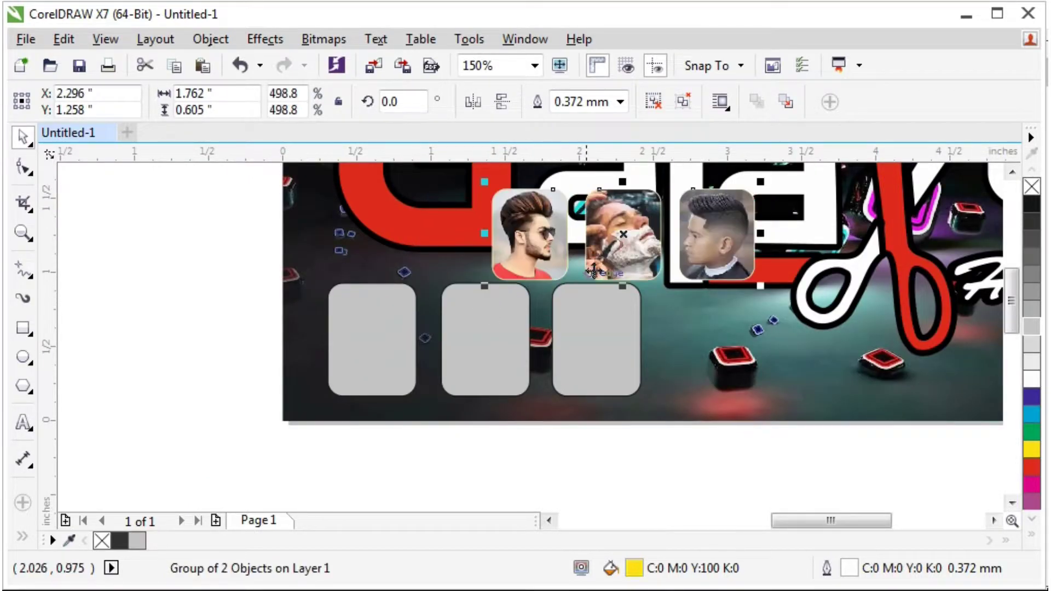
{"action": "left_click_drag", "start_coordinate": [600, 222], "coordinate": [476, 434]}
Delete the three grey placeholder boxes.
{"action": "left_click", "coordinate": [501, 318]}
{"action": "left_click", "coordinate": [567, 322], "text": "shift"}
{"action": "left_click", "coordinate": [392, 325], "text": "shift"}
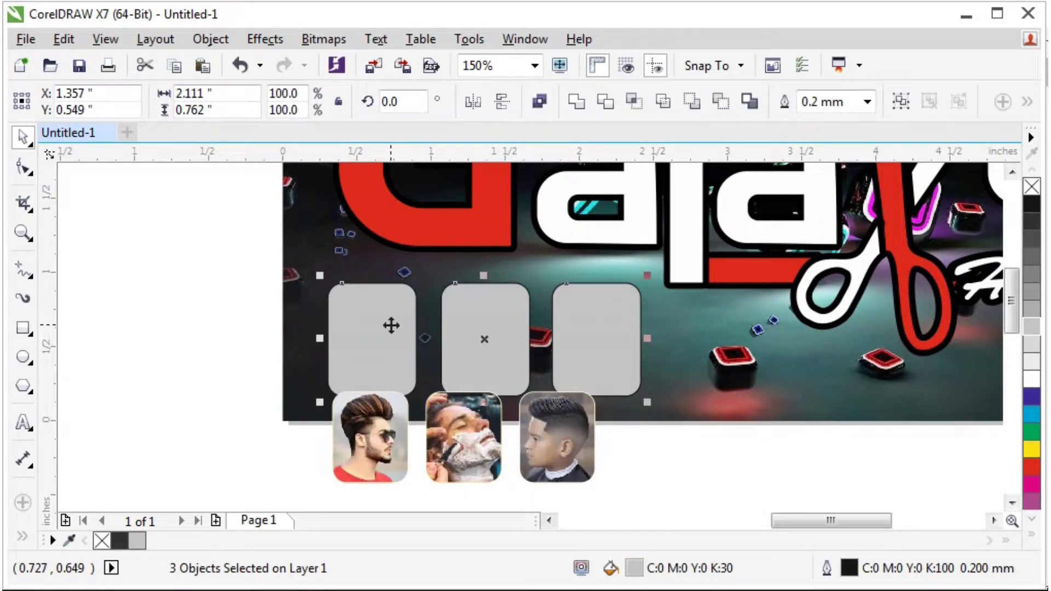
{"action": "key", "text": "Delete"}
Move the photos into the boxes' spot, sized to about 2.233 × 0.767 inches.
{"action": "left_click", "coordinate": [480, 445]}
{"action": "left_click_drag", "start_coordinate": [480, 445], "coordinate": [443, 325]}
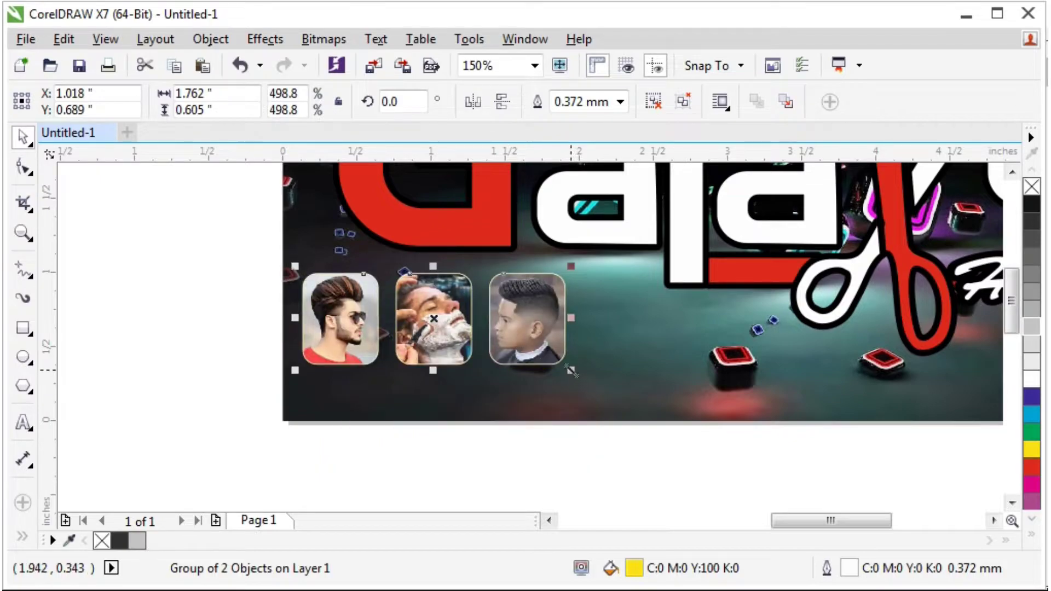
{"action": "left_click_drag", "start_coordinate": [571, 371], "coordinate": [663, 406]}
{"action": "scroll", "coordinate": [631, 363], "scroll_direction": "up", "scroll_amount": 2}
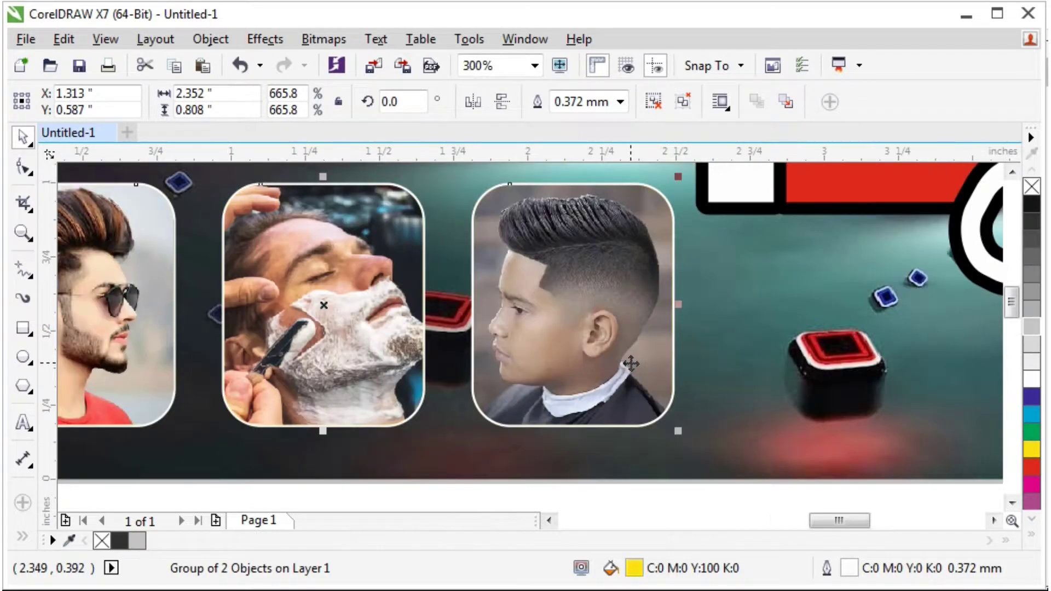
{"action": "left_click_drag", "start_coordinate": [631, 362], "coordinate": [633, 381]}
{"action": "scroll", "coordinate": [559, 391], "scroll_direction": "down", "scroll_amount": 6}
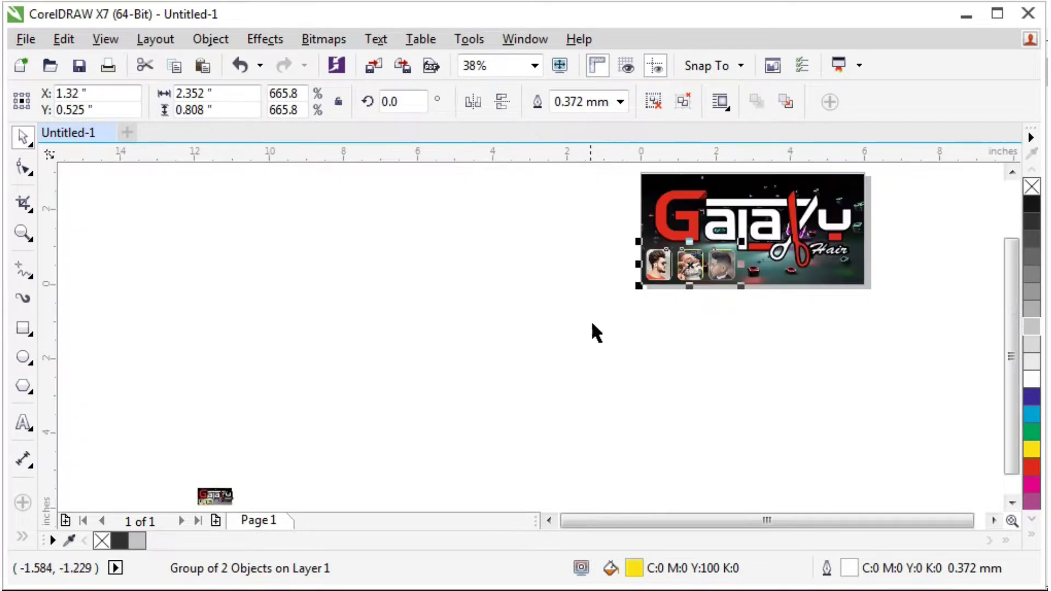
{"action": "scroll", "coordinate": [747, 264], "scroll_direction": "up", "scroll_amount": 4}
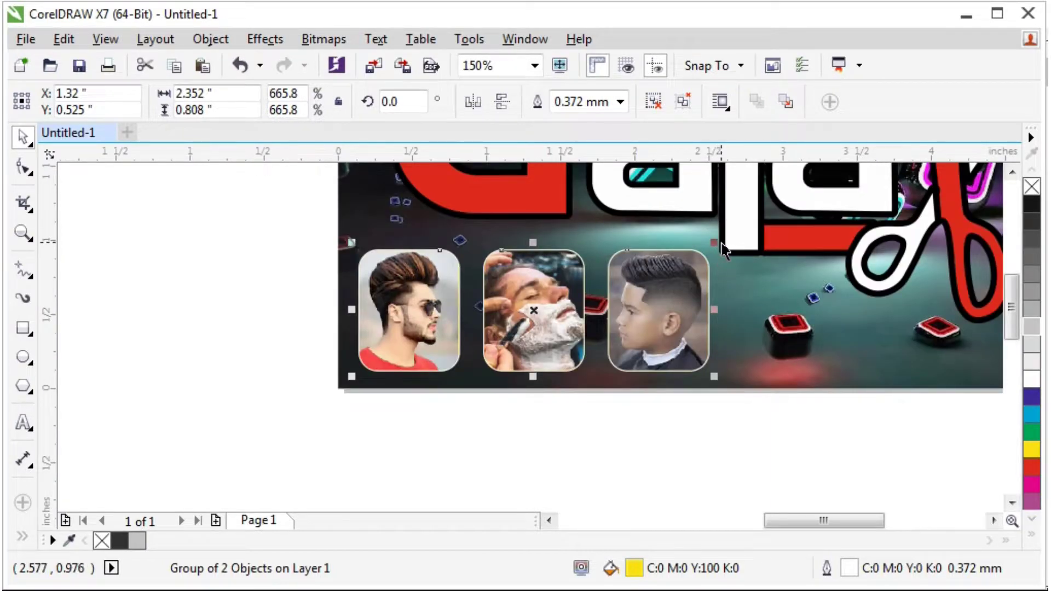
{"action": "left_click_drag", "start_coordinate": [715, 241], "coordinate": [707, 245]}
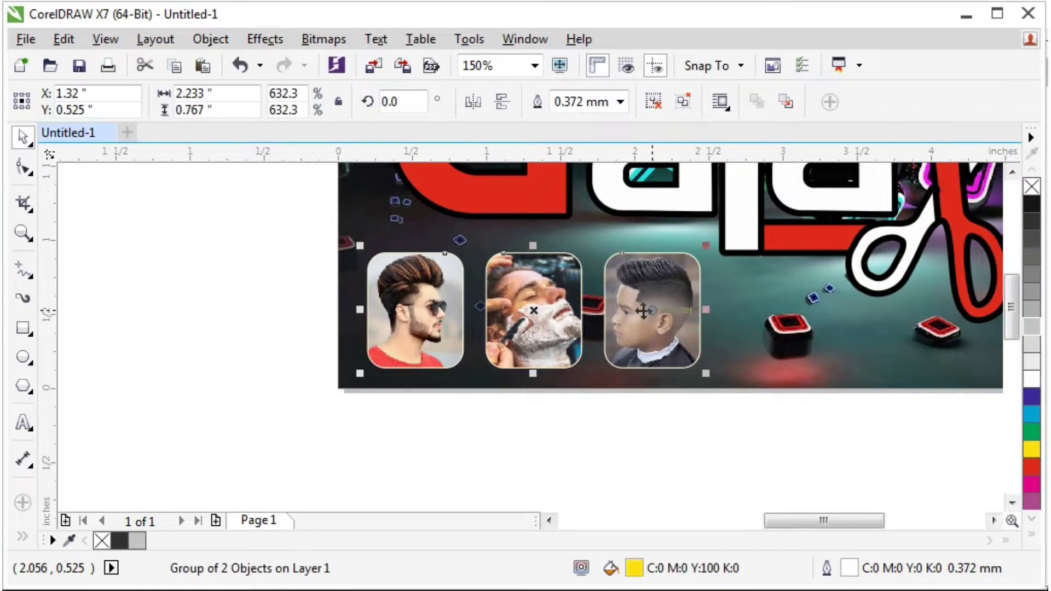
Set the photo frames' outline width to 0.5 mm.
{"action": "left_click", "coordinate": [647, 318], "text": "shift"}
{"action": "key", "text": "F12"}
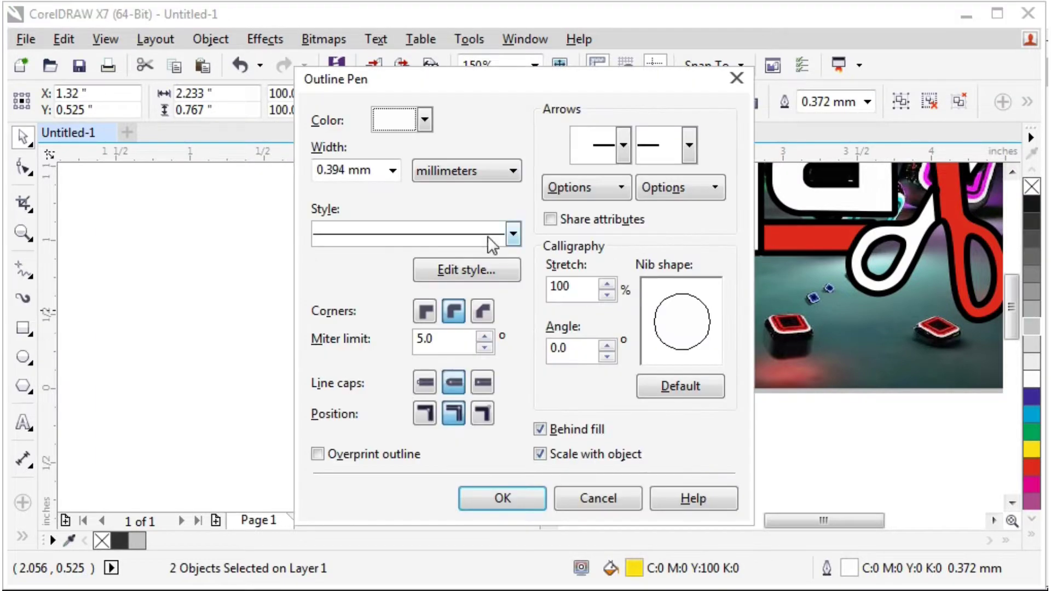
{"action": "double_click", "coordinate": [366, 167]}
{"action": "type", "text": "0"}
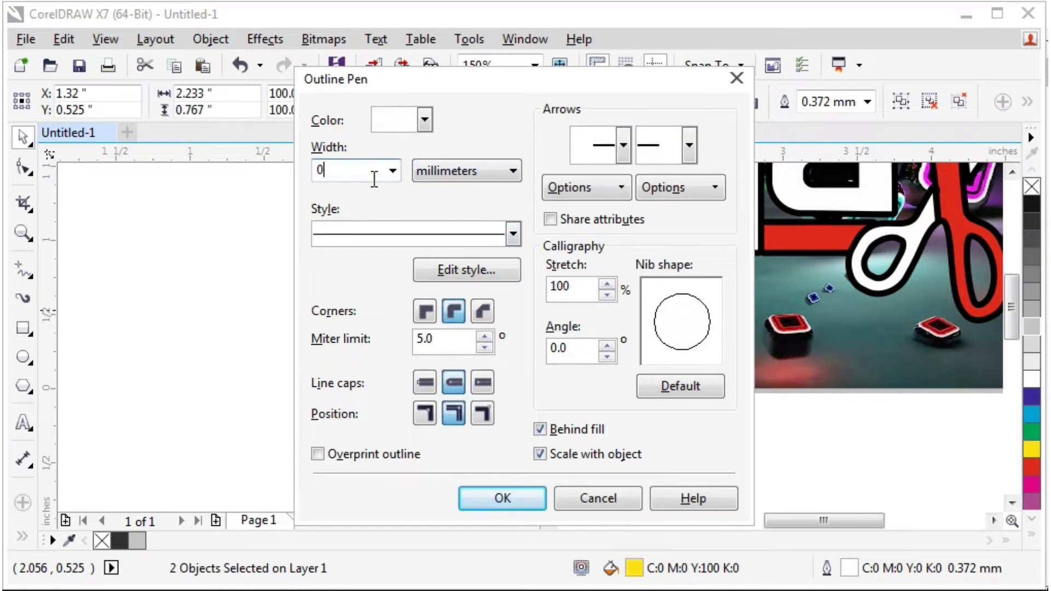
{"action": "type", "text": ".5"}
{"action": "left_click", "coordinate": [682, 384]}
{"action": "left_click", "coordinate": [503, 497]}
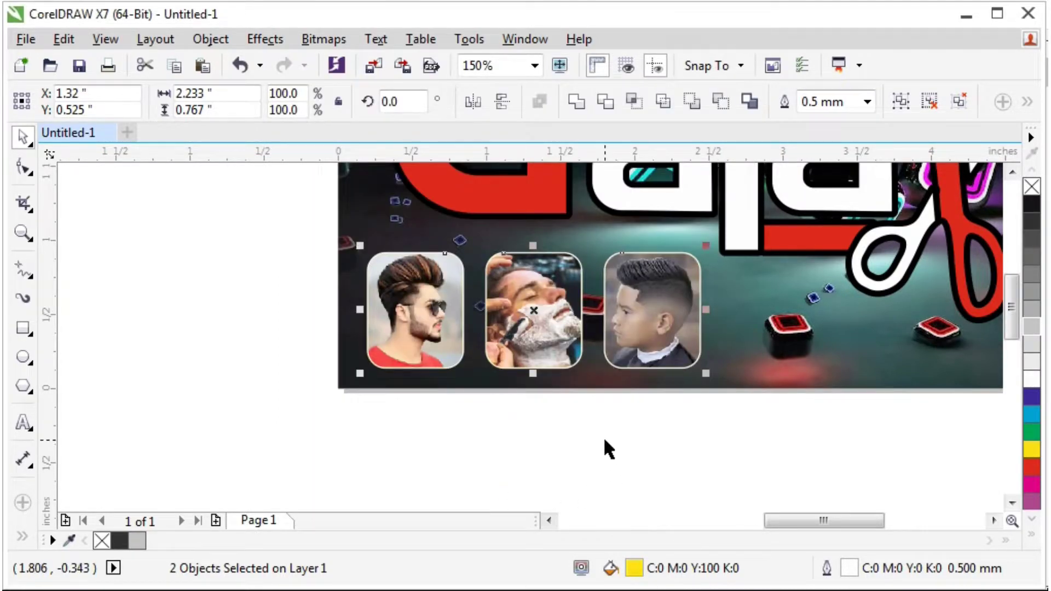
Increase the photo frames' outline width to 0.8 mm.
{"action": "key", "text": "F12"}
{"action": "double_click", "coordinate": [325, 164]}
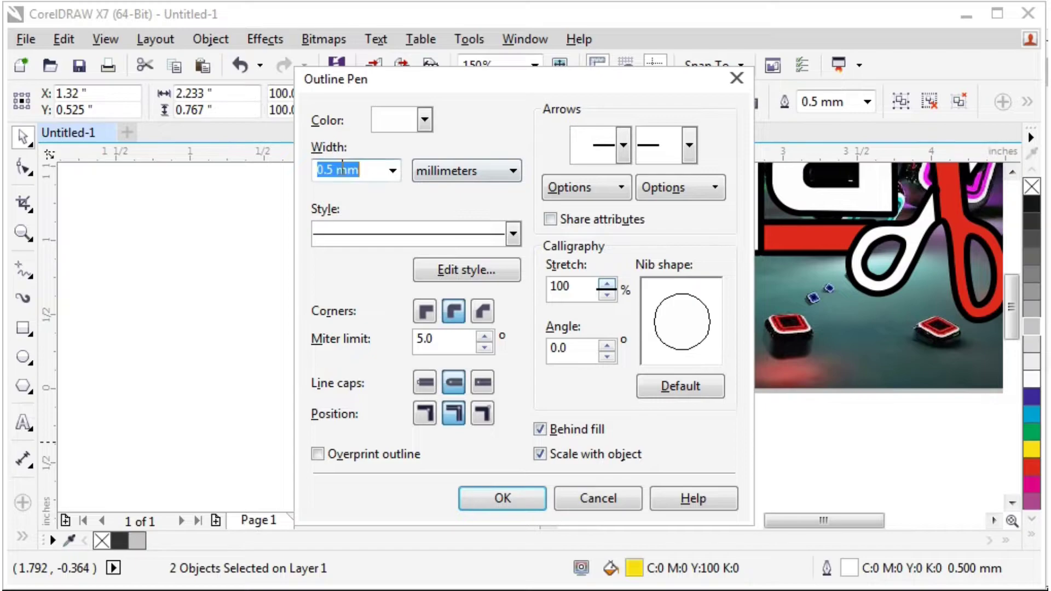
{"action": "type", "text": "0.8"}
{"action": "key", "text": "Return"}
{"action": "left_click", "coordinate": [535, 430]}
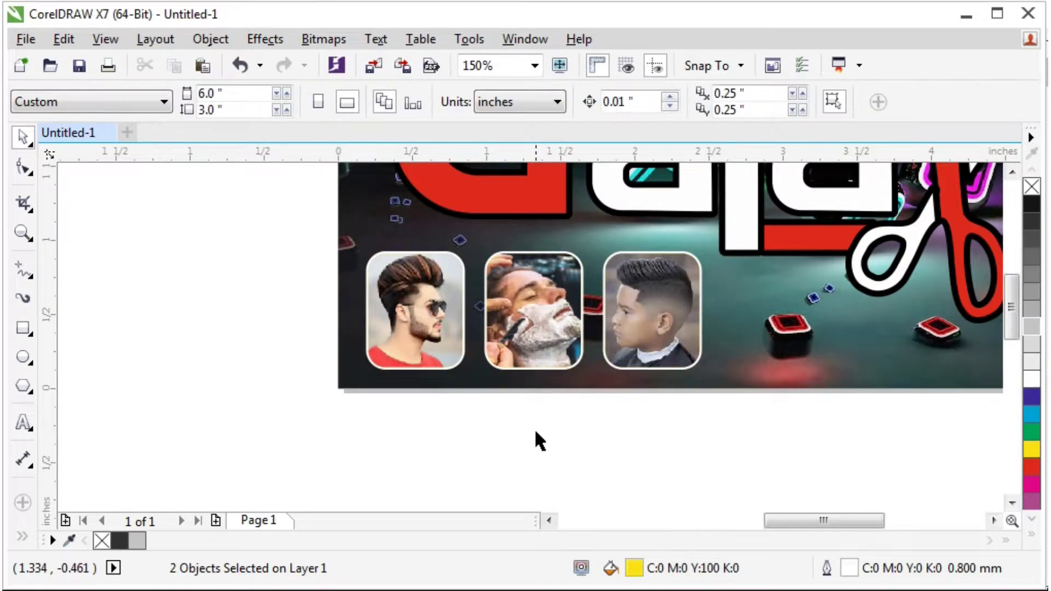
{"action": "scroll", "coordinate": [743, 249], "scroll_direction": "down", "scroll_amount": 2}
{"action": "scroll", "coordinate": [810, 175], "scroll_direction": "up", "scroll_amount": 2}
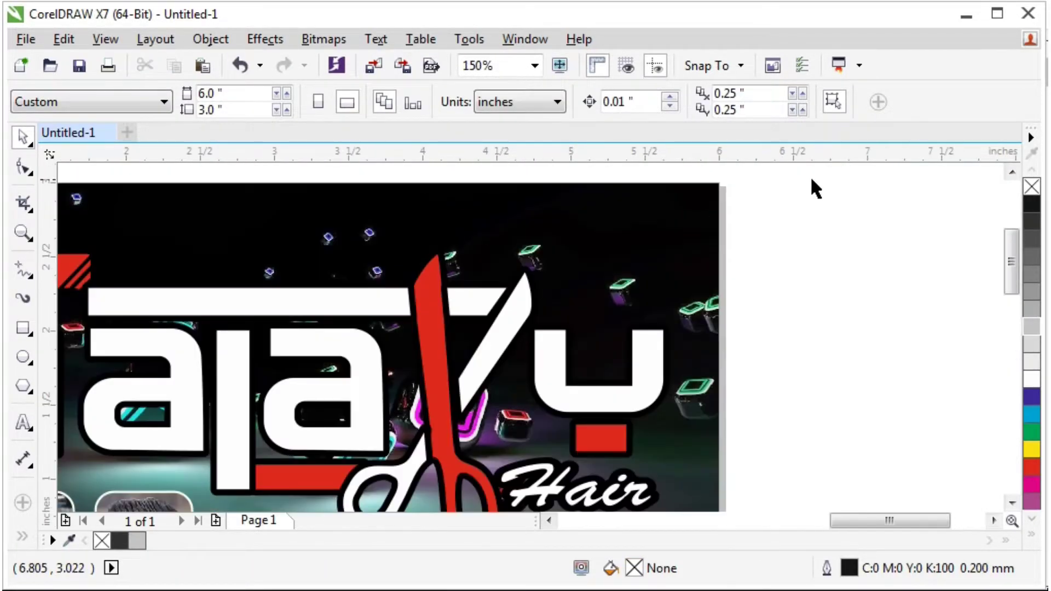
{"action": "scroll", "coordinate": [587, 215], "scroll_direction": "down", "scroll_amount": 1}
{"action": "scroll", "coordinate": [438, 249], "scroll_direction": "up", "scroll_amount": 1}
{"action": "scroll", "coordinate": [446, 247], "scroll_direction": "down", "scroll_amount": 1}
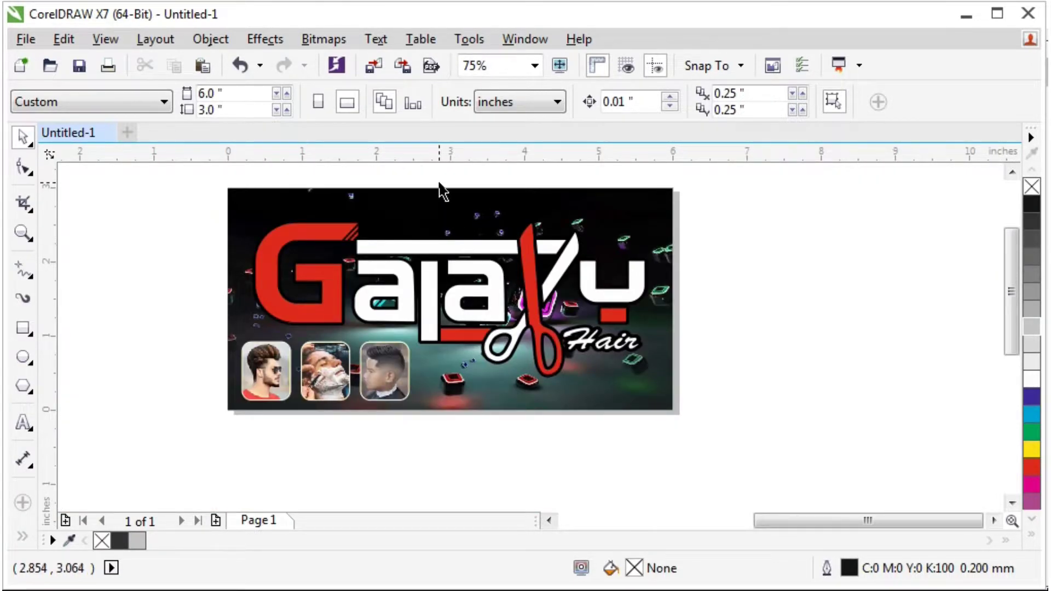
Add the text 'Jai Shri Ram' above the logo and colour it yellow.
{"action": "scroll", "coordinate": [444, 192], "scroll_direction": "up", "scroll_amount": 1}
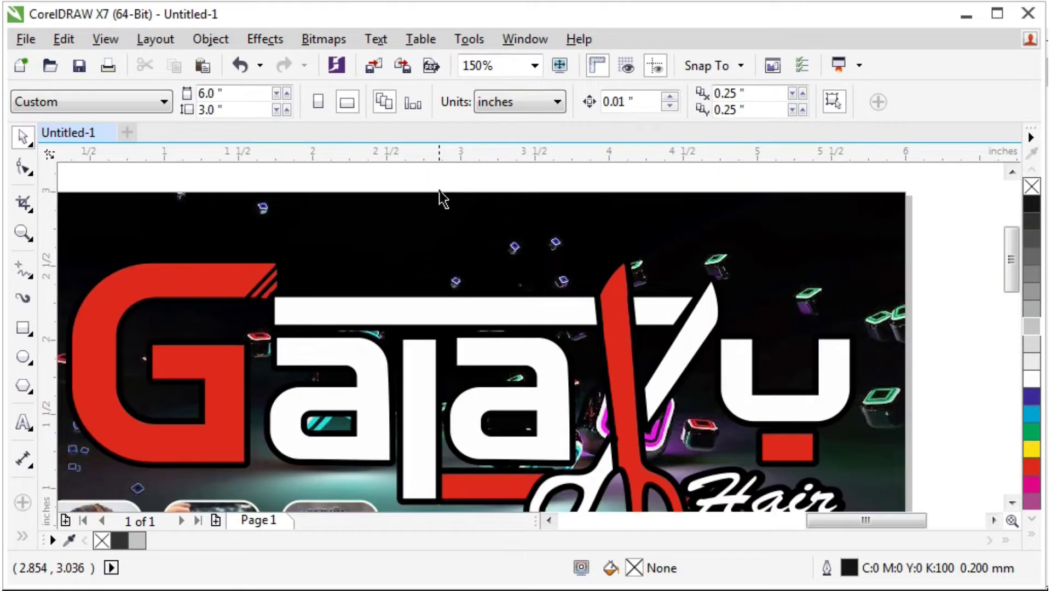
{"action": "left_click", "coordinate": [23, 426]}
{"action": "left_click", "coordinate": [374, 241]}
{"action": "type", "text": "uty8i"}
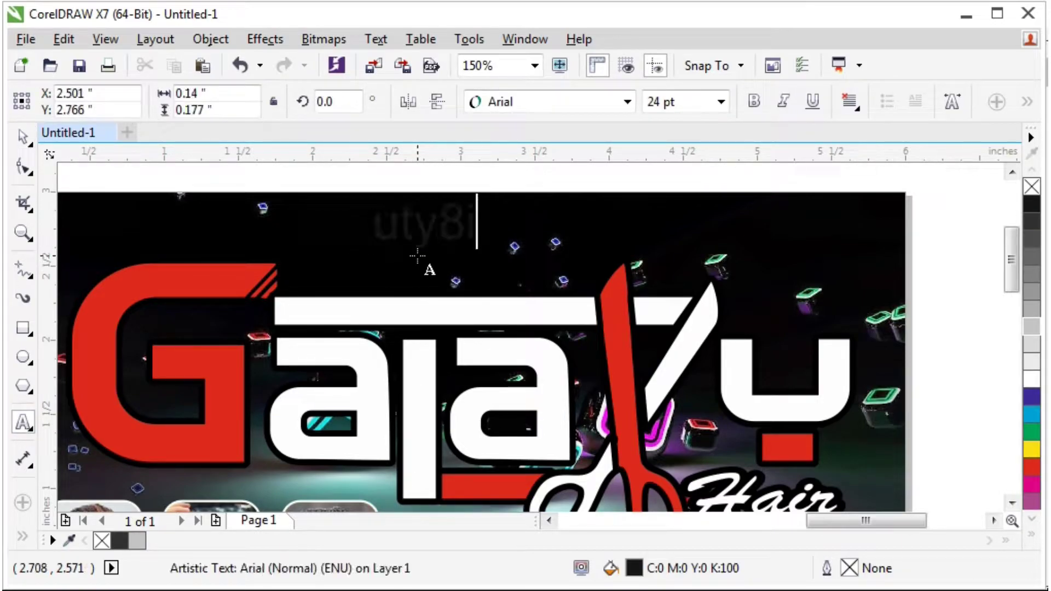
{"action": "double_click", "coordinate": [426, 226]}
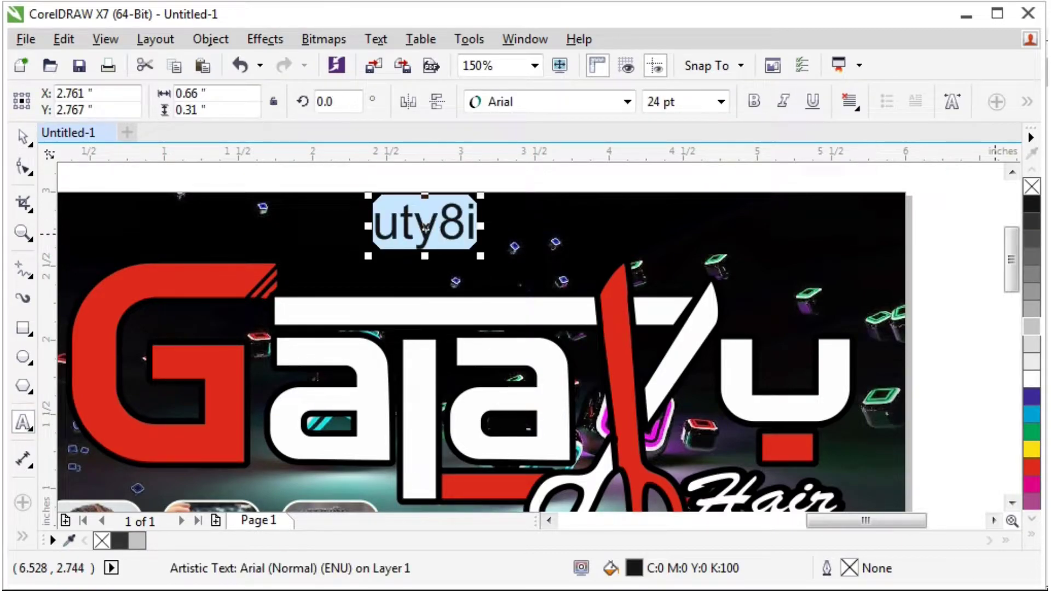
{"action": "left_click", "coordinate": [1032, 449]}
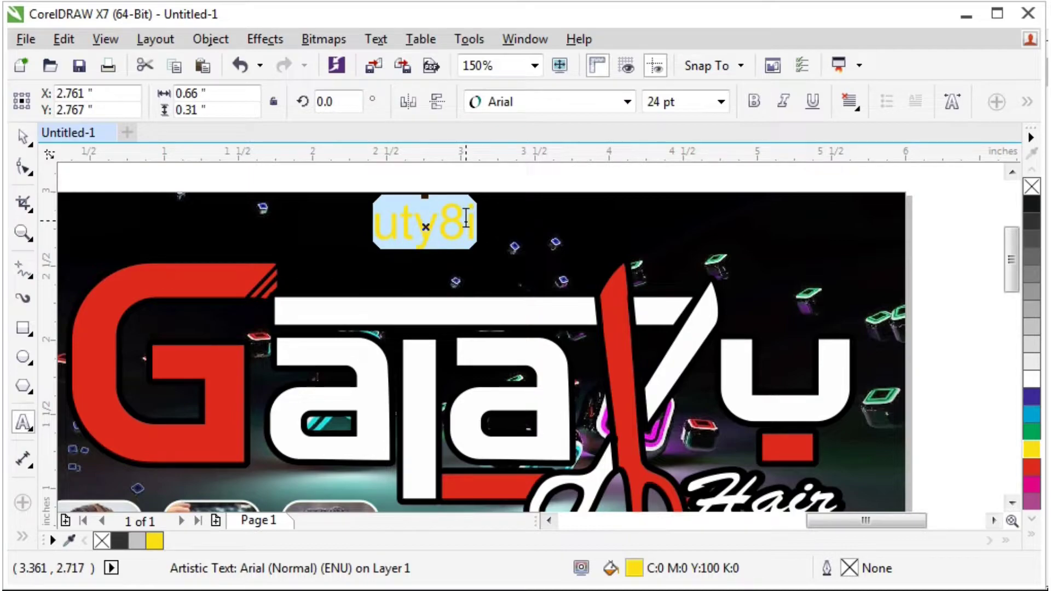
{"action": "type", "text": "Jai"}
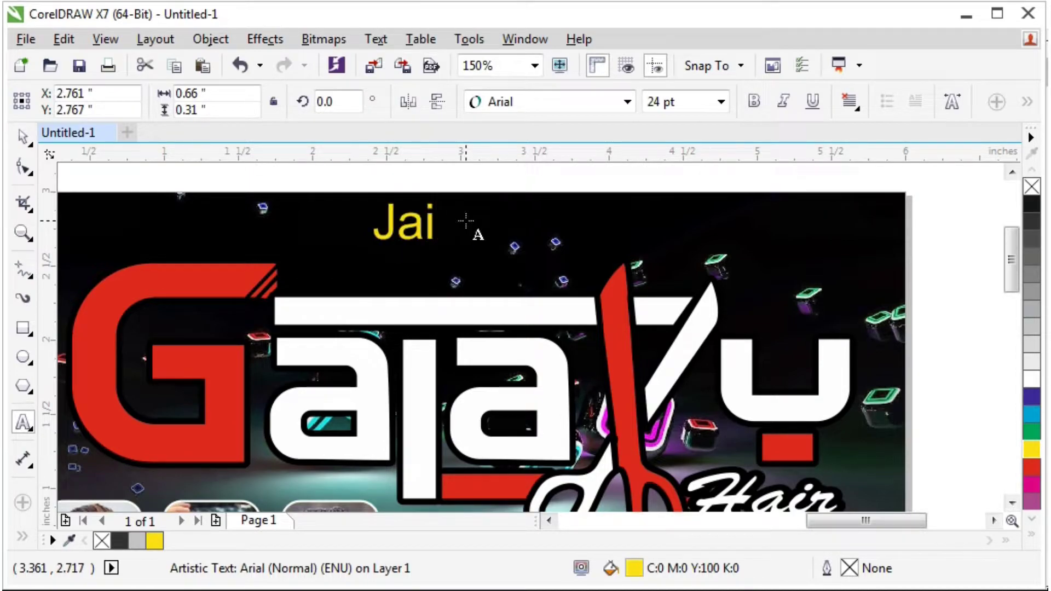
{"action": "type", "text": " Shri R"}
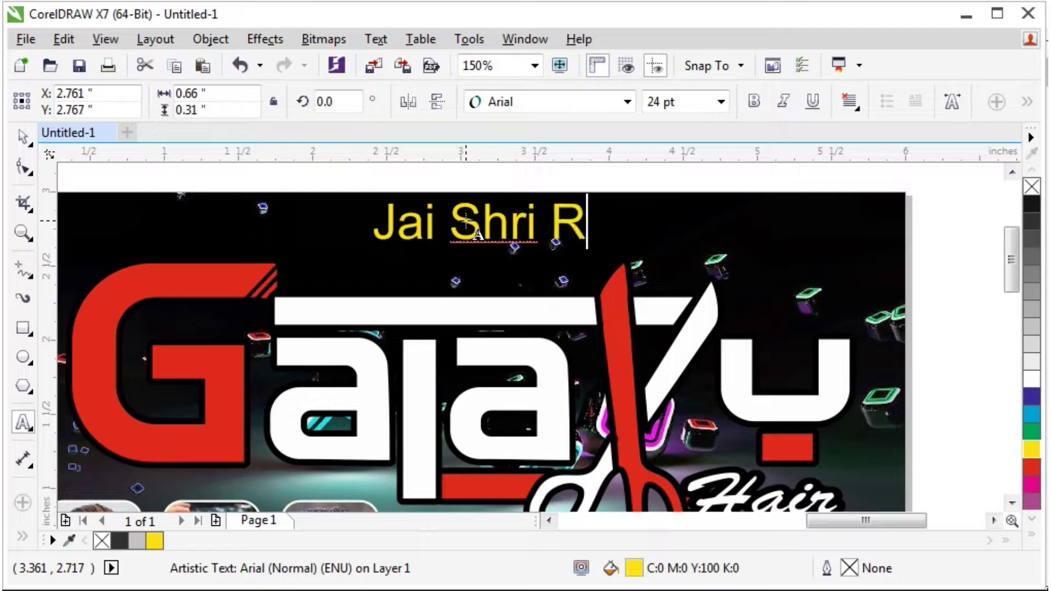
{"action": "type", "text": "am"}
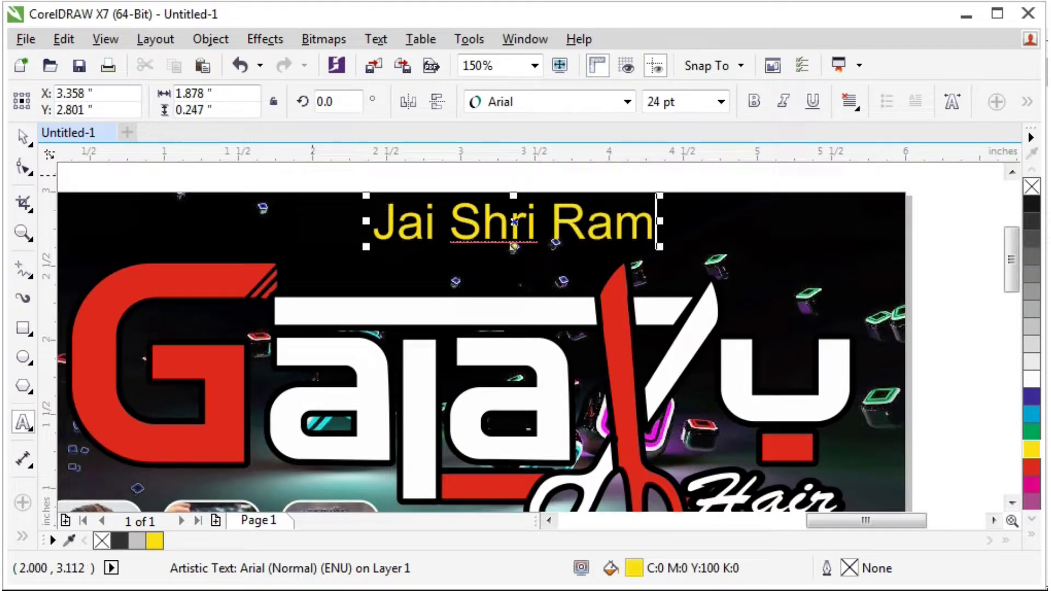
{"action": "left_click", "coordinate": [22, 137]}
{"action": "left_click", "coordinate": [516, 99]}
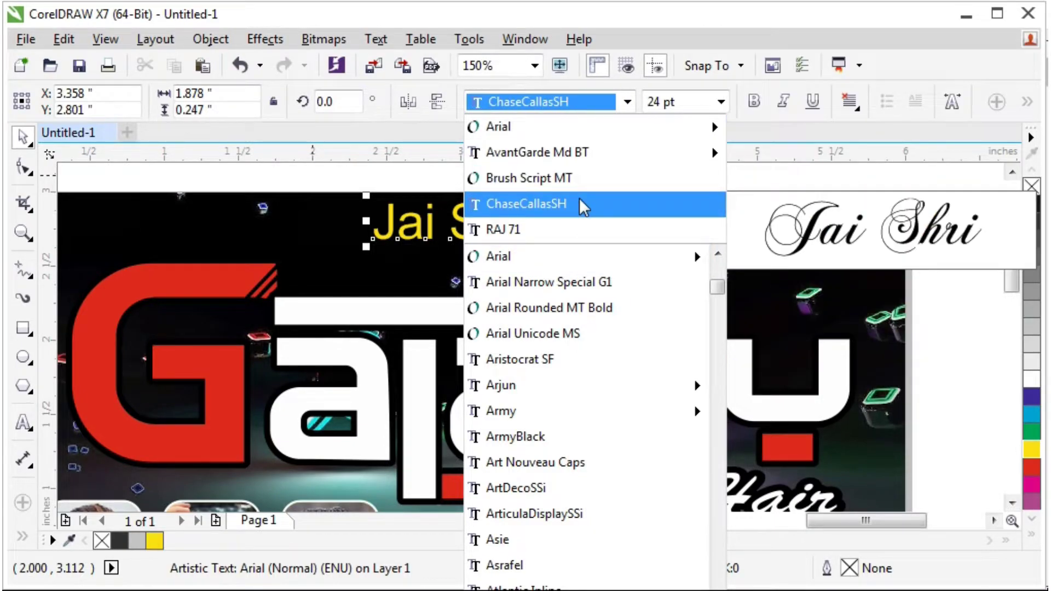
Preview fonts on the JAI SHRI RAM line and apply CopprplGoth Bd BT.
{"action": "scroll", "coordinate": [585, 356], "scroll_direction": "down", "scroll_amount": 10}
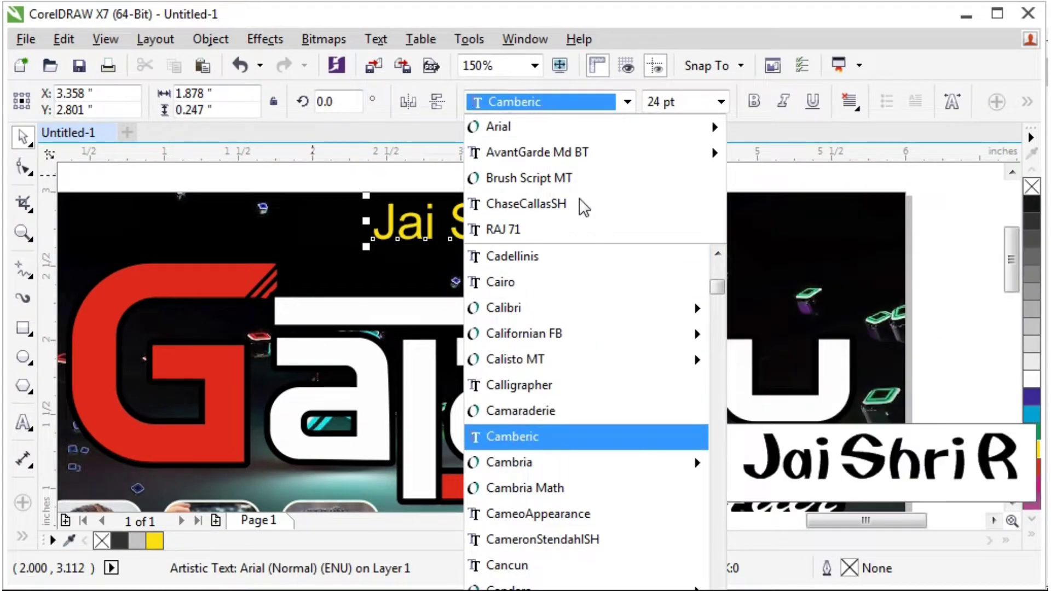
{"action": "key", "text": "Down"}
{"action": "key", "text": "Down"}
{"action": "key", "text": "Down"}
{"action": "key", "text": "Down"}
{"action": "key", "text": "Down"}
{"action": "key", "text": "Down"}
{"action": "key", "text": "Down"}
{"action": "key", "text": "Down"}
{"action": "key", "text": "Down"}
{"action": "key", "text": "Down"}
{"action": "key", "text": "Down"}
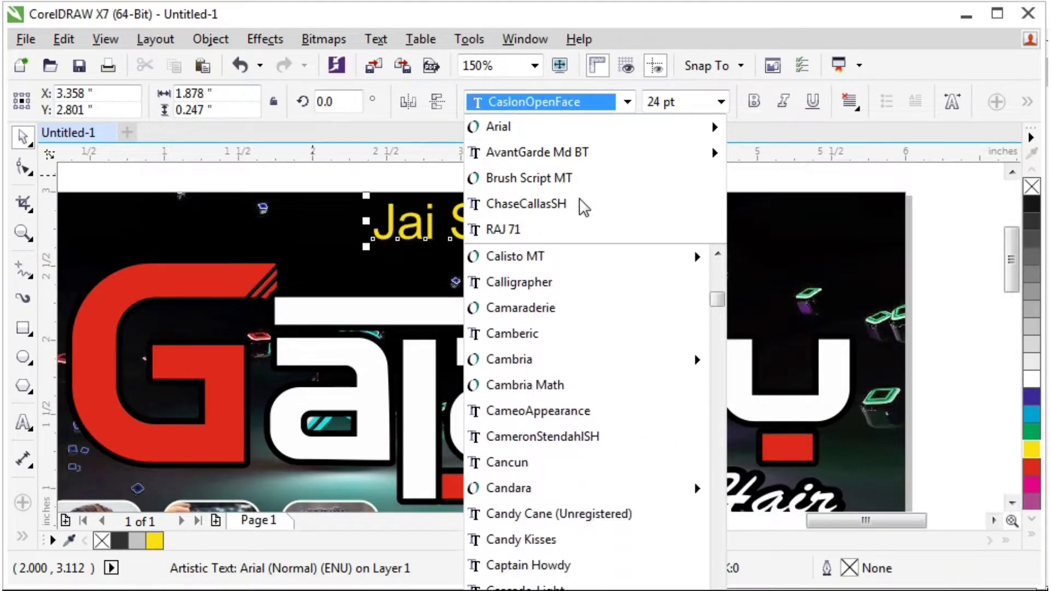
{"action": "key", "text": "Down"}
{"action": "key", "text": "Down"}
{"action": "key", "text": "Down"}
{"action": "key", "text": "Down"}
{"action": "key", "text": "Down"}
{"action": "key", "text": "Down"}
{"action": "key", "text": "Down"}
{"action": "key", "text": "Down"}
{"action": "key", "text": "Down"}
{"action": "key", "text": "Down"}
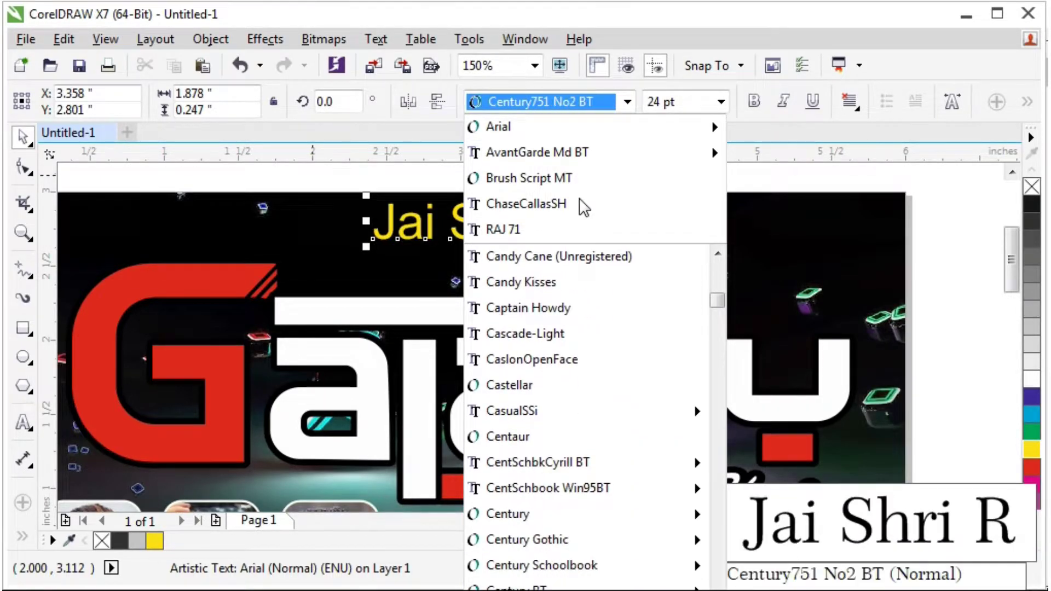
{"action": "key", "text": "Down"}
{"action": "key", "text": "Down"}
{"action": "key", "text": "Down"}
{"action": "key", "text": "Down"}
{"action": "key", "text": "Down"}
{"action": "key", "text": "Down"}
{"action": "key", "text": "Down"}
{"action": "key", "text": "Down"}
{"action": "key", "text": "Down"}
{"action": "key", "text": "Down"}
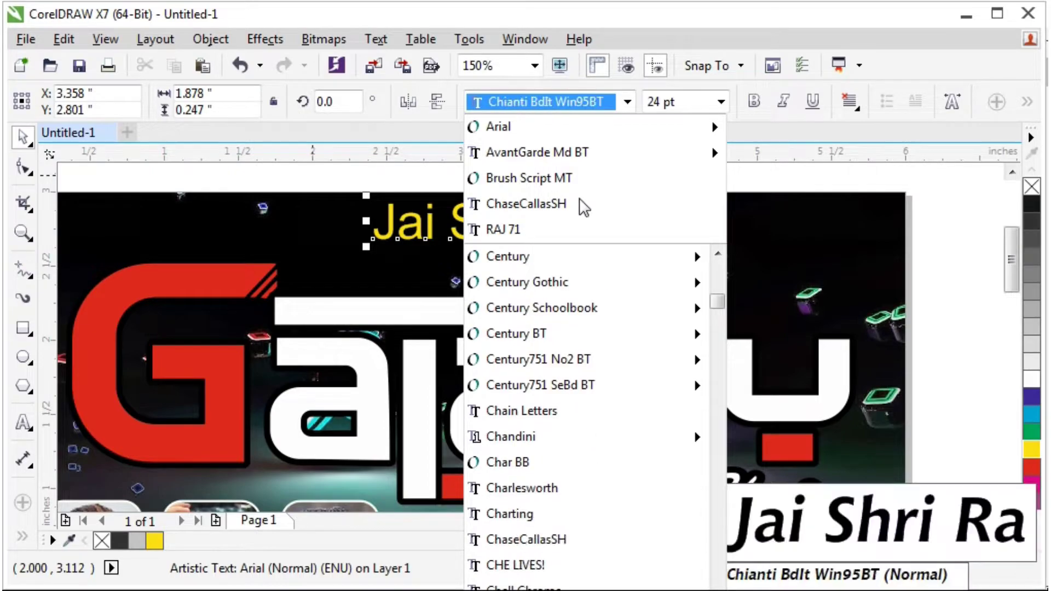
{"action": "key", "text": "Down"}
{"action": "key", "text": "Down"}
{"action": "key", "text": "Down"}
{"action": "key", "text": "Down"}
{"action": "key", "text": "Down"}
{"action": "key", "text": "Down"}
{"action": "key", "text": "Down"}
{"action": "key", "text": "Down"}
{"action": "key", "text": "Down"}
{"action": "key", "text": "Down"}
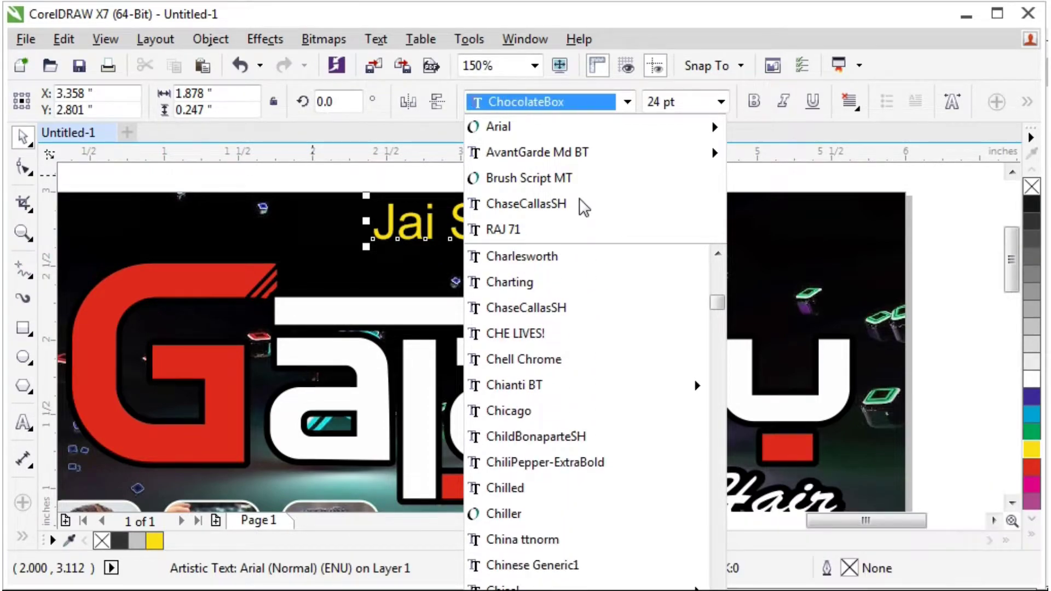
{"action": "key", "text": "Down"}
{"action": "key", "text": "Down"}
{"action": "key", "text": "Down"}
{"action": "key", "text": "Down"}
{"action": "key", "text": "Down"}
{"action": "key", "text": "Down"}
{"action": "key", "text": "Down"}
{"action": "key", "text": "Down"}
{"action": "key", "text": "Down"}
{"action": "key", "text": "Down"}
{"action": "key", "text": "Down"}
{"action": "key", "text": "Down"}
{"action": "key", "text": "Down"}
{"action": "key", "text": "Down"}
{"action": "key", "text": "Down"}
{"action": "key", "text": "Down"}
{"action": "key", "text": "Down"}
{"action": "key", "text": "Down"}
{"action": "key", "text": "Down"}
{"action": "key", "text": "Down"}
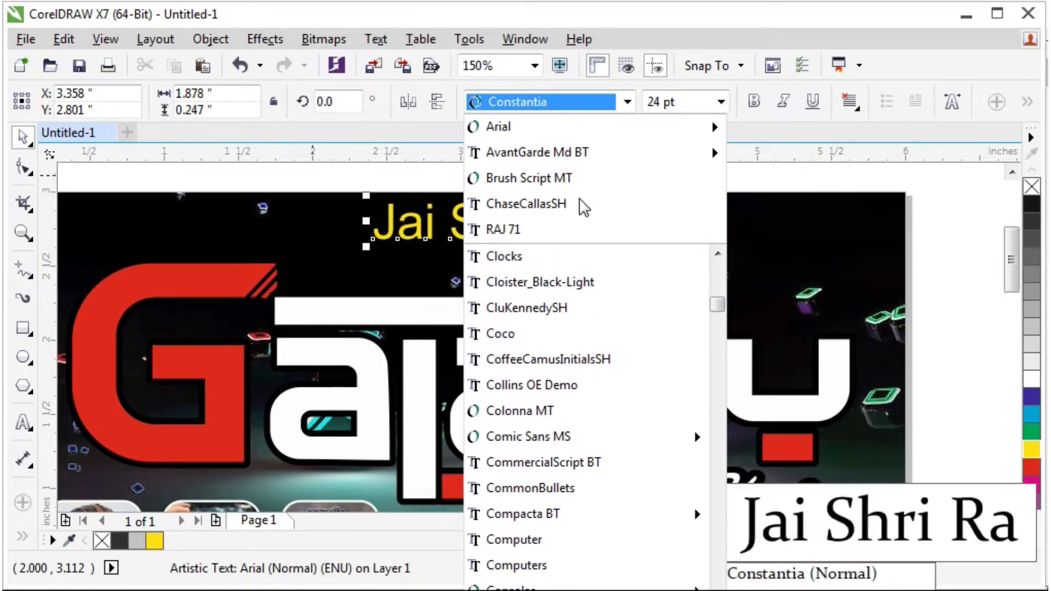
{"action": "key", "text": "Down"}
{"action": "key", "text": "Down"}
{"action": "key", "text": "Down"}
{"action": "key", "text": "Down"}
{"action": "key", "text": "Down"}
{"action": "key", "text": "Down"}
{"action": "key", "text": "Down"}
{"action": "key", "text": "Up"}
{"action": "key", "text": "Up"}
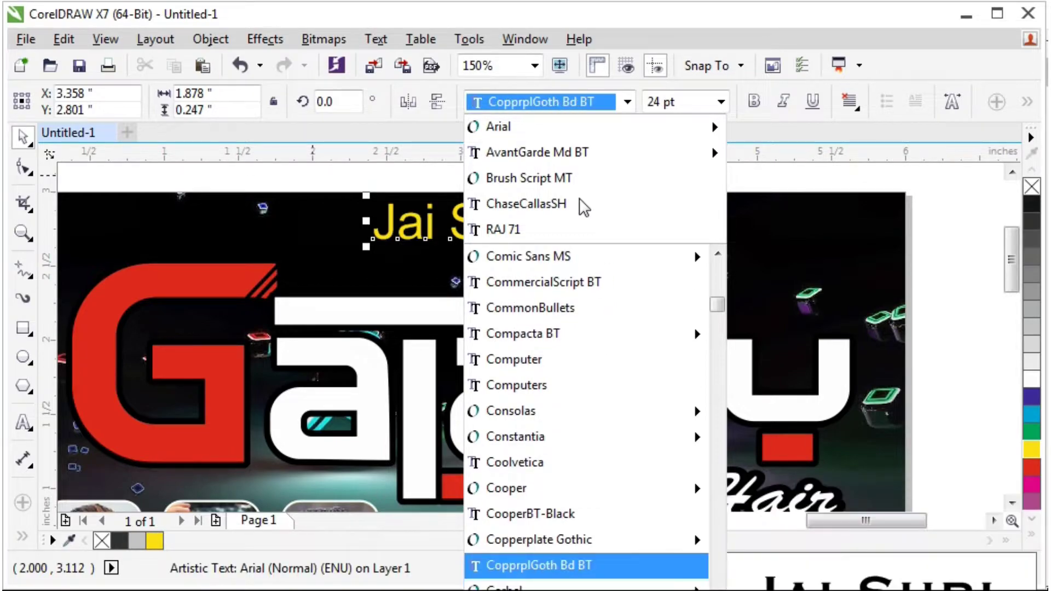
{"action": "key", "text": "Up"}
{"action": "key", "text": "Down"}
{"action": "key", "text": "Down"}
{"action": "key", "text": "Up"}
{"action": "key", "text": "Up"}
{"action": "key", "text": "Down"}
{"action": "key", "text": "Return"}
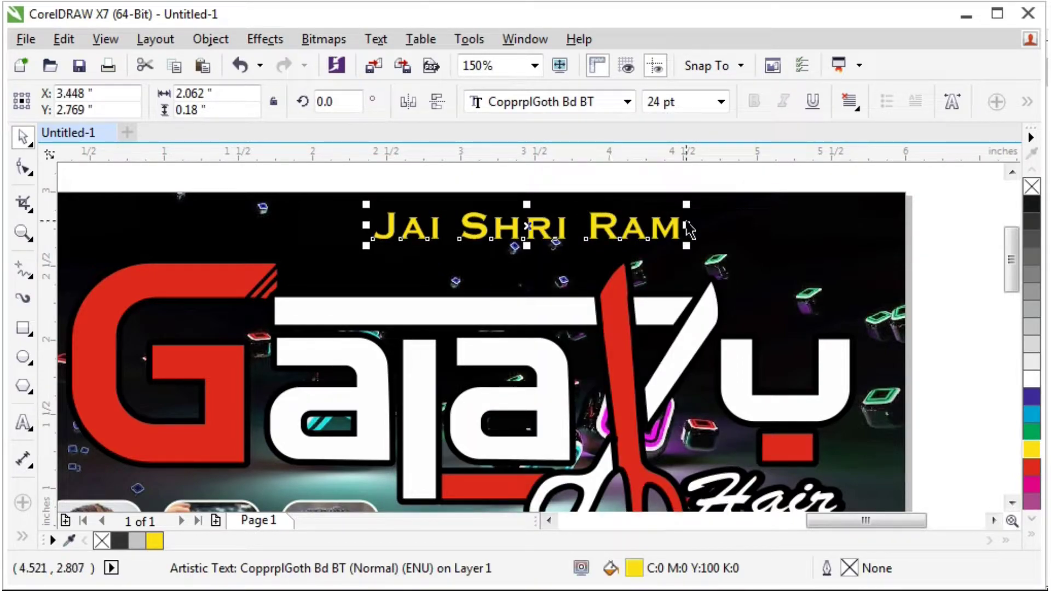
Tighten the JAI SHRI RAM letter spacing and centre it over the background.
{"action": "key", "text": "F10"}
{"action": "left_click_drag", "start_coordinate": [683, 232], "coordinate": [543, 234]}
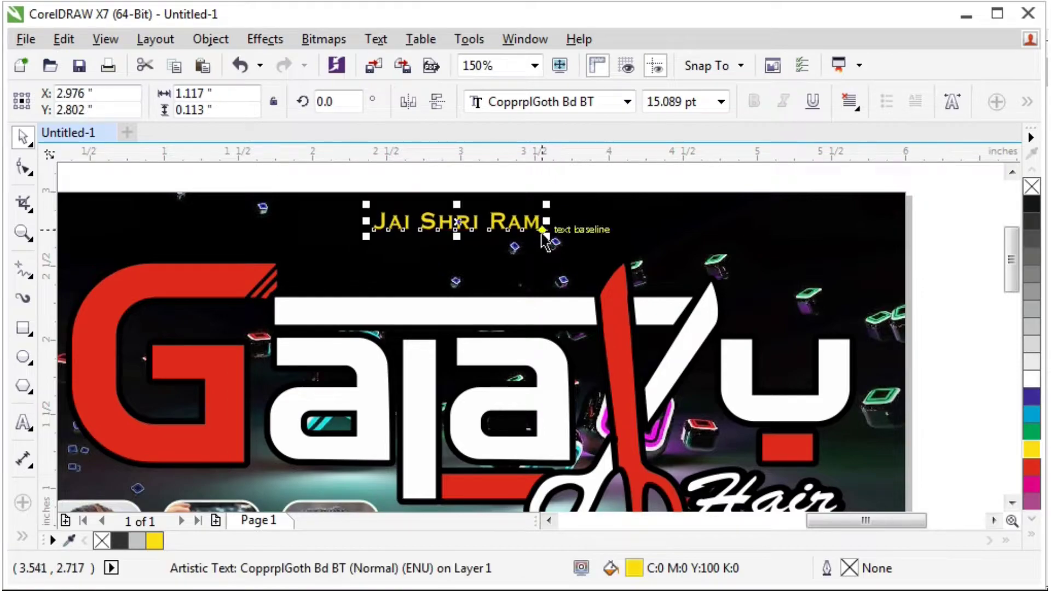
{"action": "left_click", "coordinate": [586, 211], "text": "shift"}
{"action": "key", "text": "c"}
Enlarge JAI SHRI RAM very slightly and stretch it a little taller.
{"action": "left_click", "coordinate": [576, 183]}
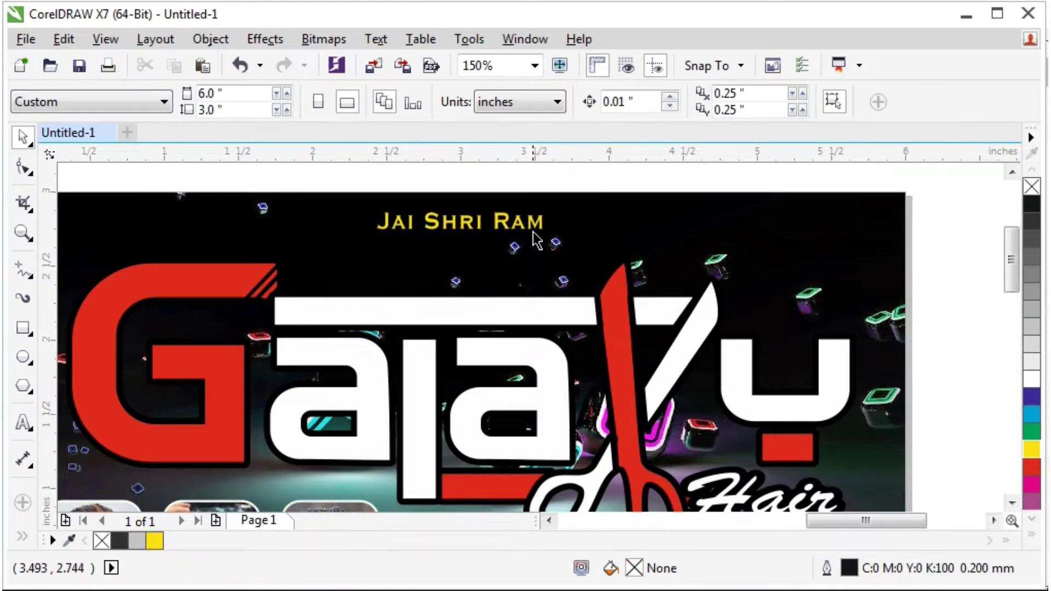
{"action": "left_click", "coordinate": [541, 219]}
{"action": "left_click_drag", "start_coordinate": [551, 207], "coordinate": [552, 204]}
{"action": "left_click_drag", "start_coordinate": [460, 204], "coordinate": [477, 202]}
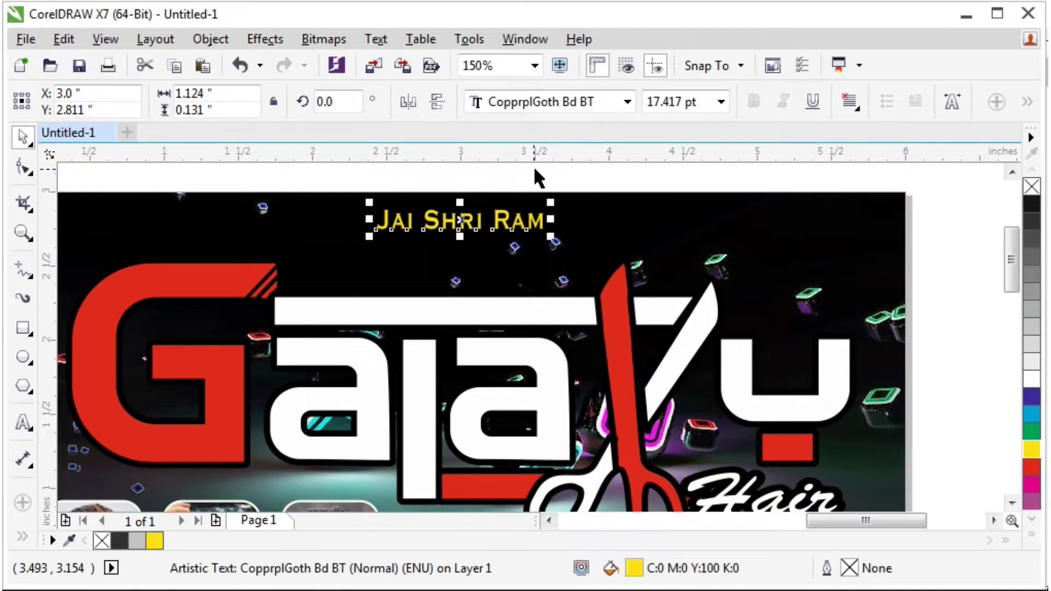
{"action": "left_click", "coordinate": [539, 186]}
Zoom out to 38% and select the tiny Chell Chrome text stored below the page.
{"action": "scroll", "coordinate": [540, 192], "scroll_direction": "down", "scroll_amount": 2}
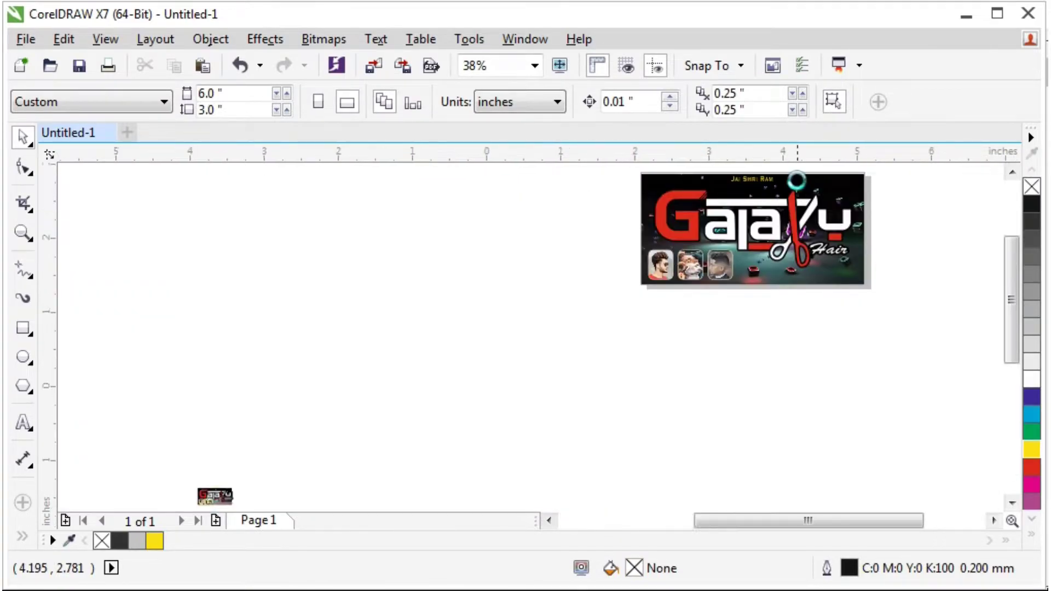
{"action": "scroll", "coordinate": [887, 159], "scroll_direction": "up", "scroll_amount": 2}
{"action": "scroll", "coordinate": [887, 159], "scroll_direction": "down", "scroll_amount": 1}
{"action": "left_click_drag", "start_coordinate": [717, 517], "coordinate": [747, 517]}
{"action": "scroll", "coordinate": [772, 257], "scroll_direction": "up", "scroll_amount": 1}
{"action": "scroll", "coordinate": [957, 174], "scroll_direction": "down", "scroll_amount": 1}
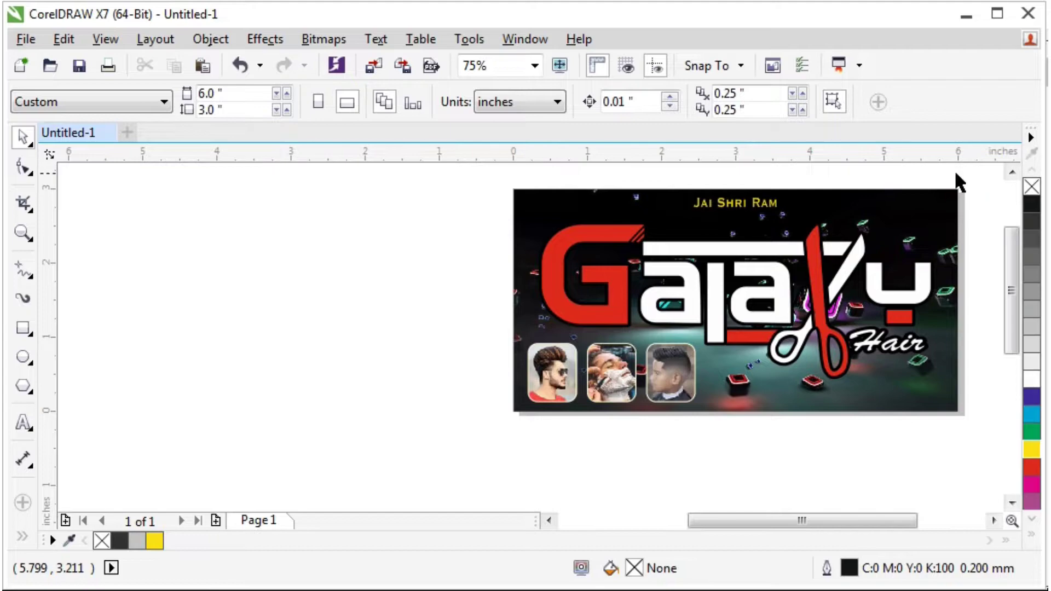
{"action": "scroll", "coordinate": [980, 271], "scroll_direction": "right", "scroll_amount": 2}
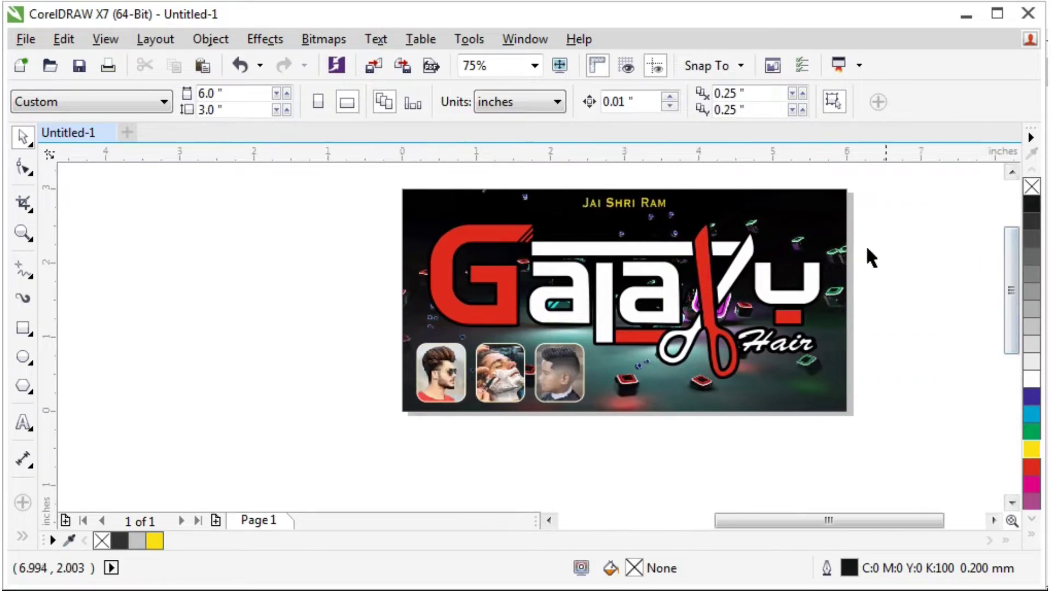
{"action": "scroll", "coordinate": [686, 201], "scroll_direction": "up", "scroll_amount": 1}
{"action": "scroll", "coordinate": [715, 216], "scroll_direction": "down", "scroll_amount": 1}
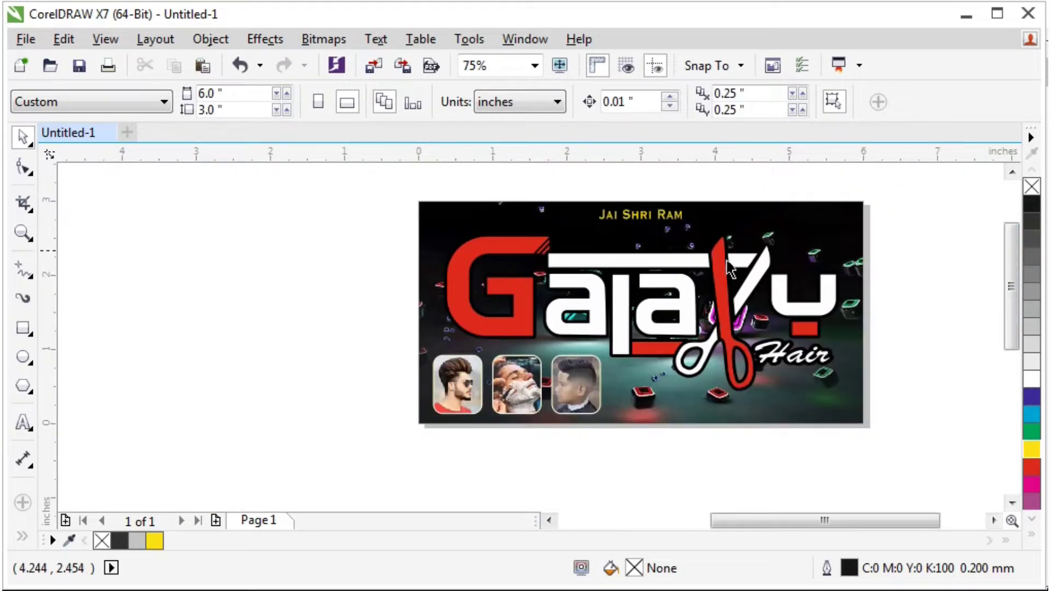
{"action": "left_click_drag", "start_coordinate": [844, 518], "coordinate": [861, 517]}
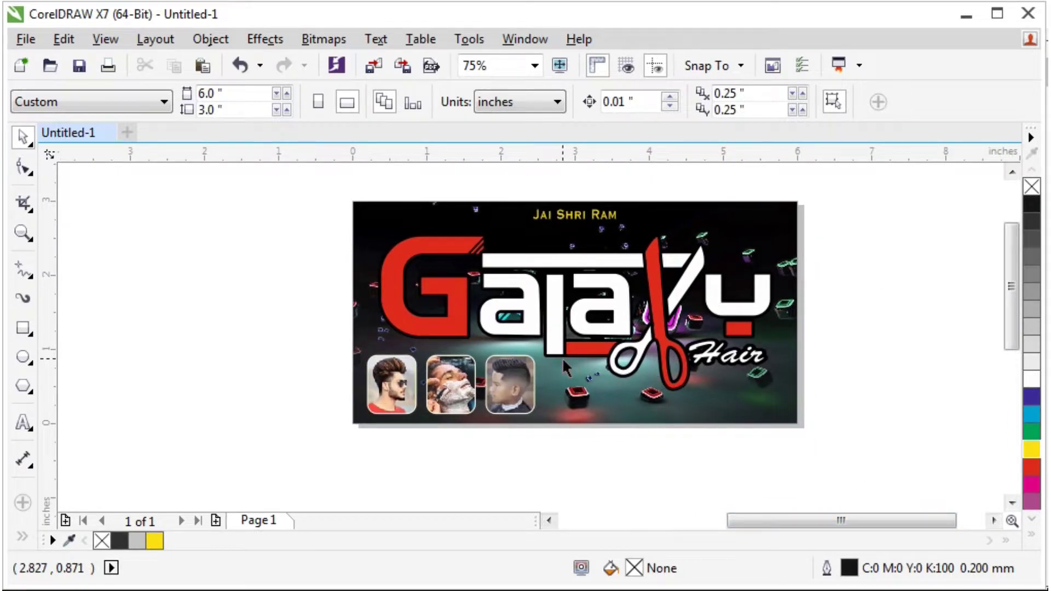
{"action": "scroll", "coordinate": [563, 357], "scroll_direction": "down", "scroll_amount": 1}
{"action": "double_click", "coordinate": [224, 501]}
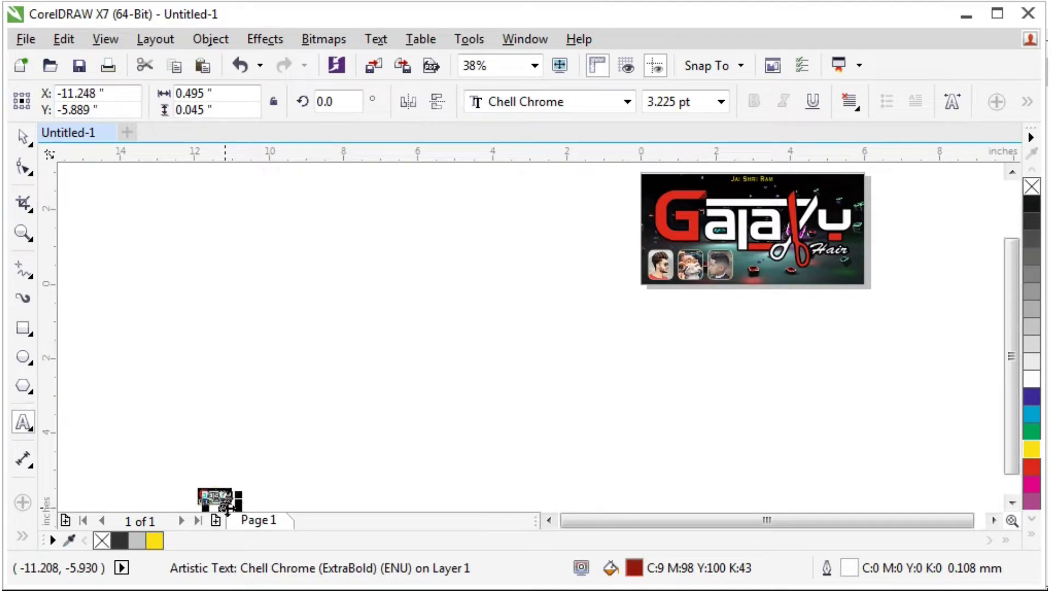
Paste the red 'Salon & Gents Beauty Parlour' tagline along the banner's bottom and enlarge it to about 15 pt.
{"action": "scroll", "coordinate": [864, 261], "scroll_direction": "up", "scroll_amount": 1}
{"action": "scroll", "coordinate": [757, 254], "scroll_direction": "up", "scroll_amount": 1}
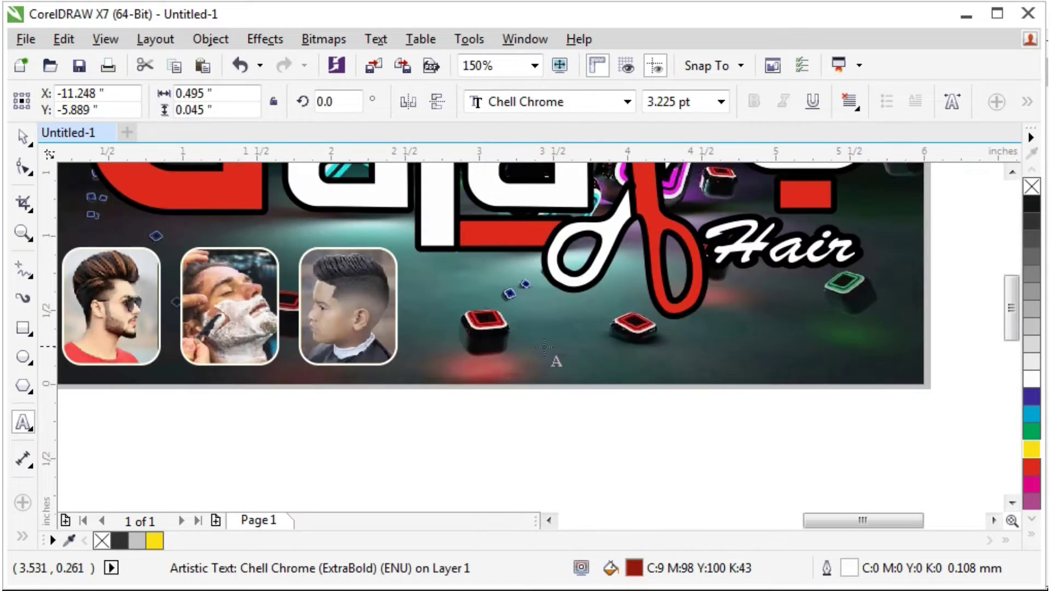
{"action": "left_click", "coordinate": [496, 346]}
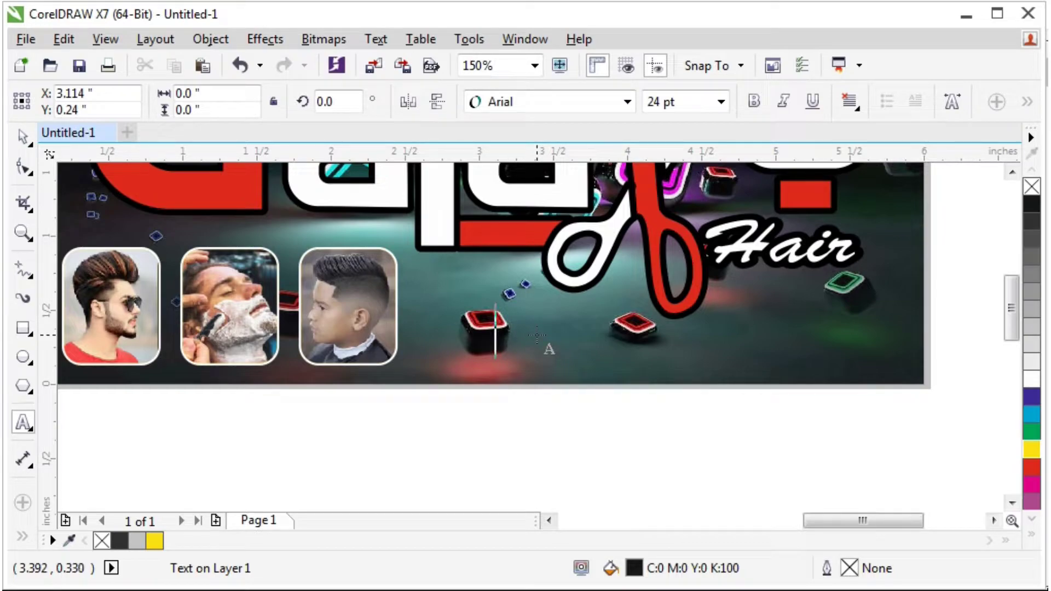
{"action": "key", "text": "ctrl+v"}
{"action": "left_click", "coordinate": [22, 137]}
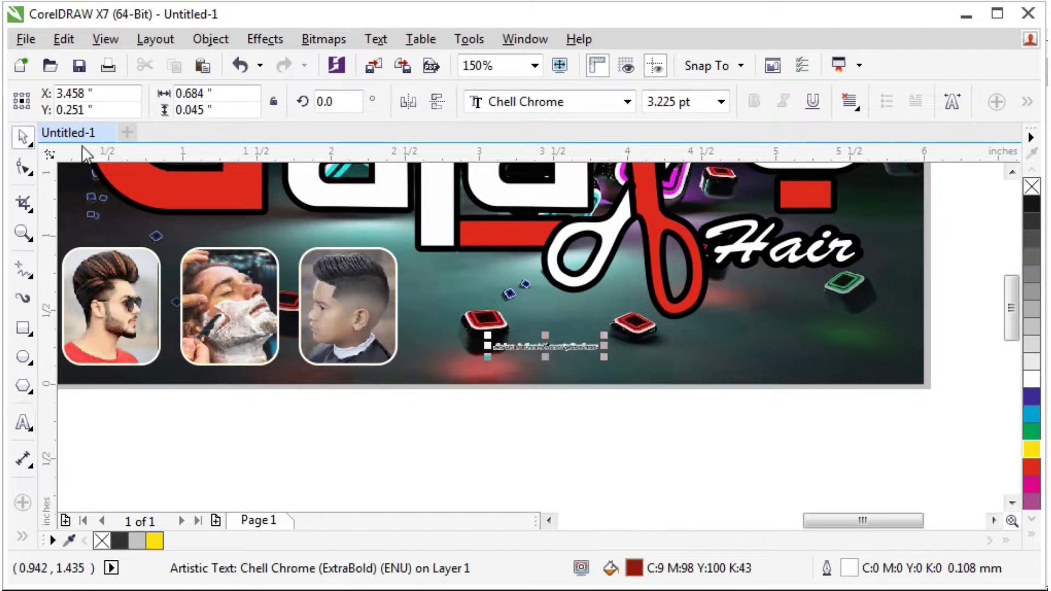
{"action": "left_click_drag", "start_coordinate": [606, 333], "coordinate": [912, 314]}
{"action": "left_click_drag", "start_coordinate": [487, 357], "coordinate": [438, 372]}
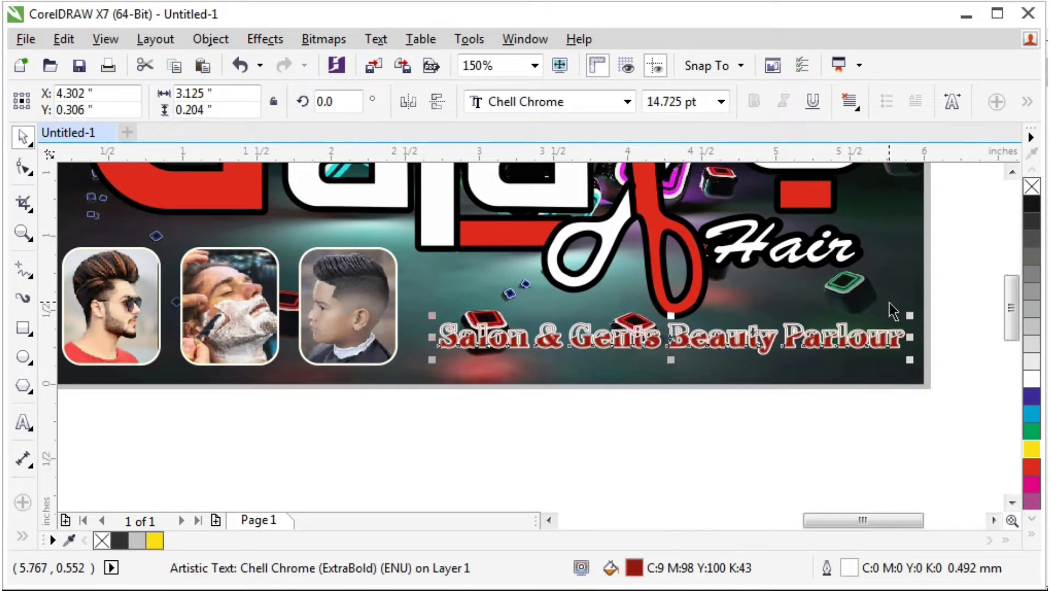
{"action": "scroll", "coordinate": [891, 301], "scroll_direction": "up", "scroll_amount": 1}
{"action": "left_click_drag", "start_coordinate": [810, 371], "coordinate": [816, 396]}
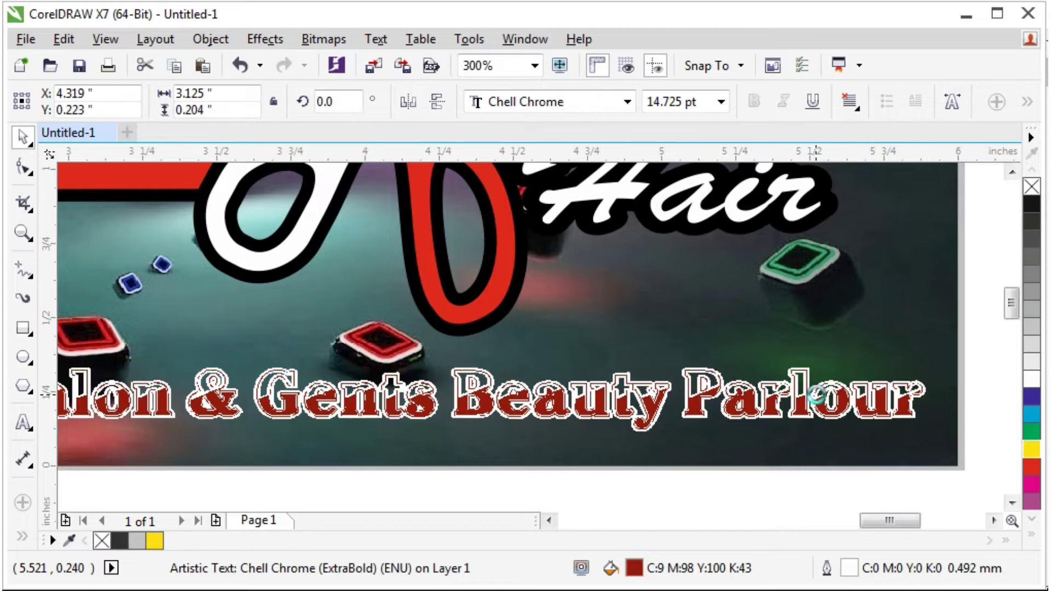
Give the tagline a round-nib outline 0.8 mm wide.
{"action": "key", "text": "F12"}
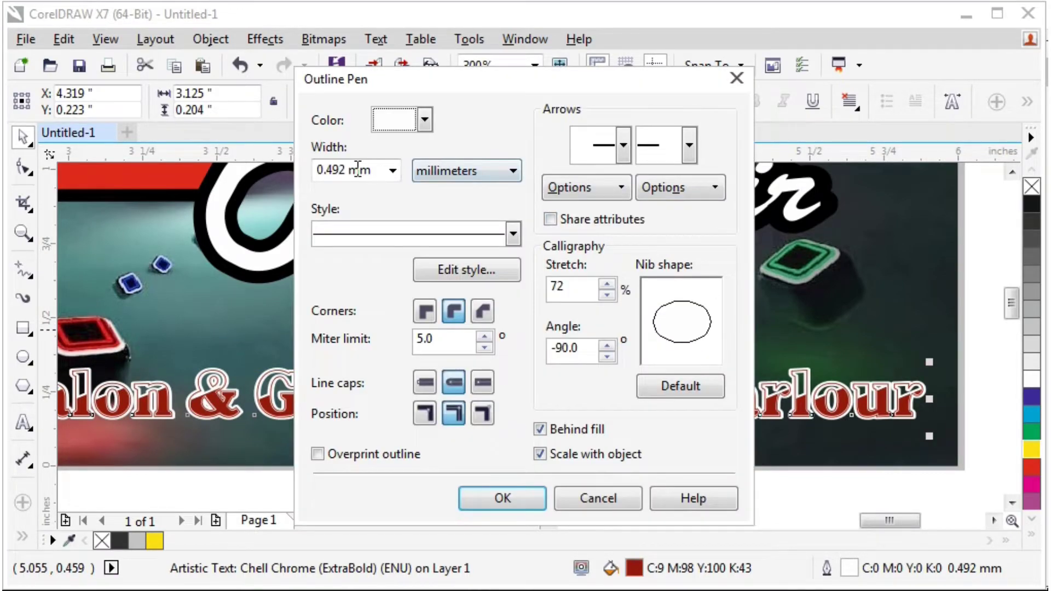
{"action": "double_click", "coordinate": [358, 170]}
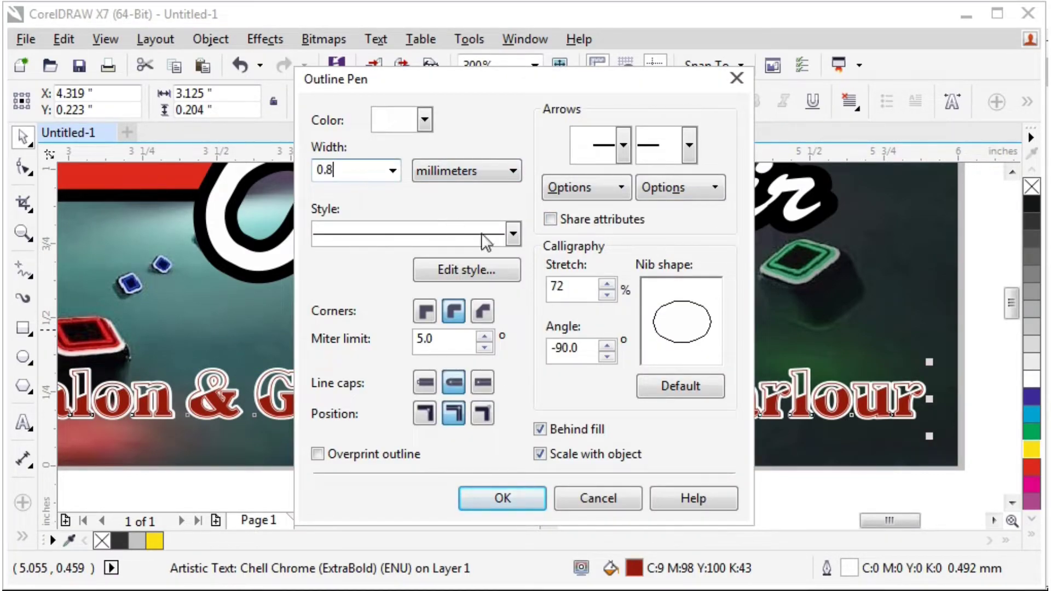
{"action": "left_click", "coordinate": [659, 394]}
{"action": "left_click", "coordinate": [530, 507]}
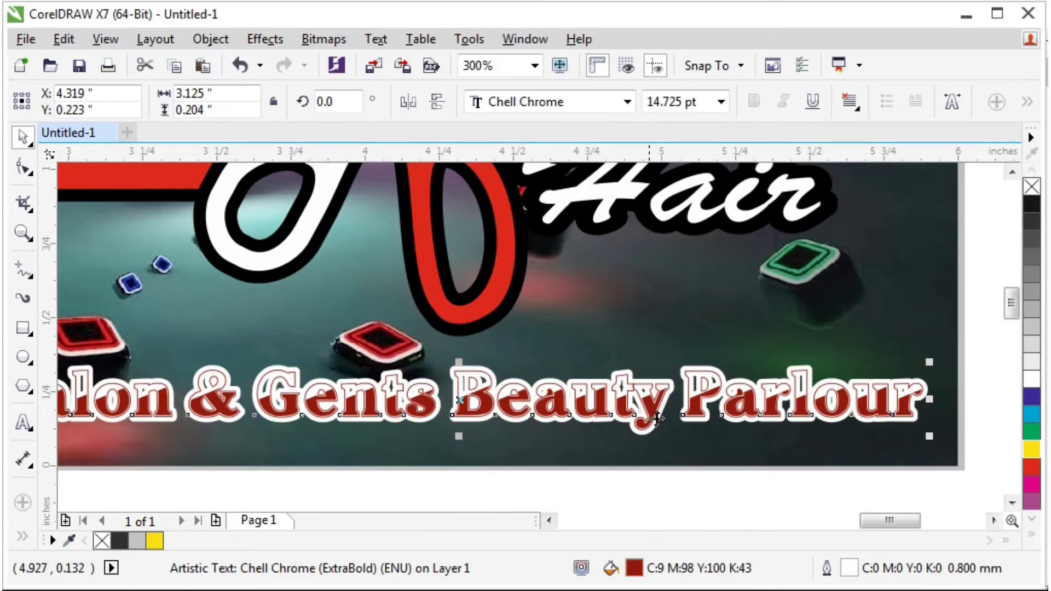
Thin the tagline's outline width to 0.5 mm.
{"action": "key", "text": "F12"}
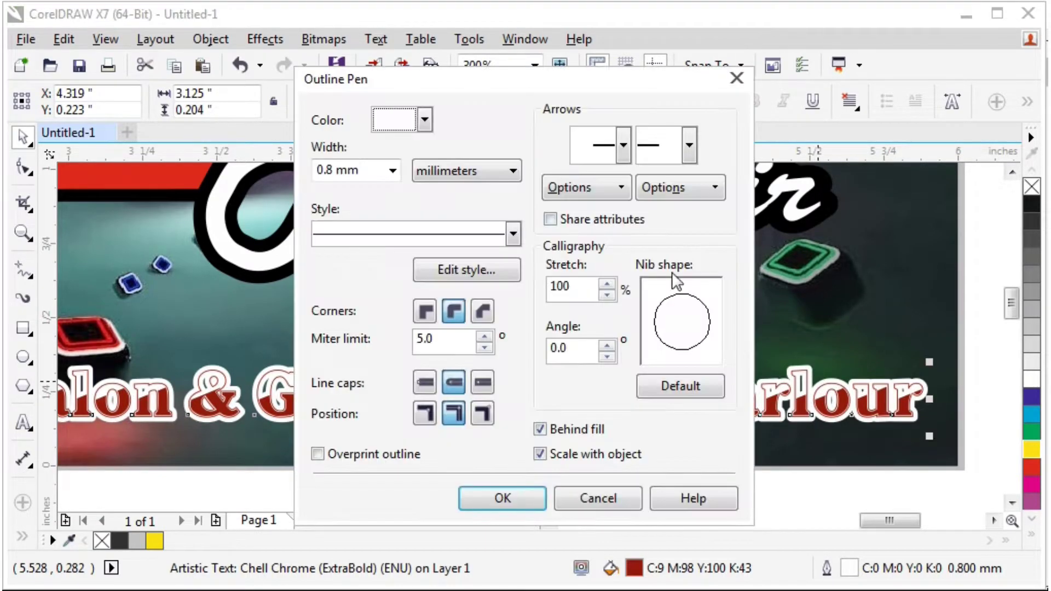
{"action": "double_click", "coordinate": [347, 168]}
{"action": "type", "text": "0.5"}
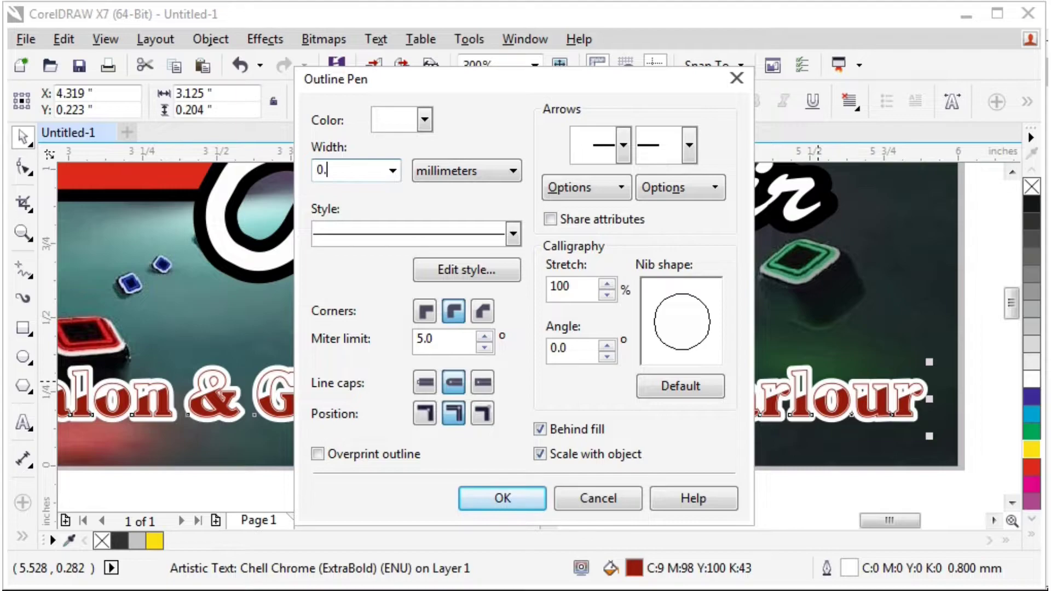
{"action": "key", "text": "Return"}
Nudge the tagline up-left, stretch it slightly taller, and reset its outline nib to round.
{"action": "left_click_drag", "start_coordinate": [827, 407], "coordinate": [825, 405]}
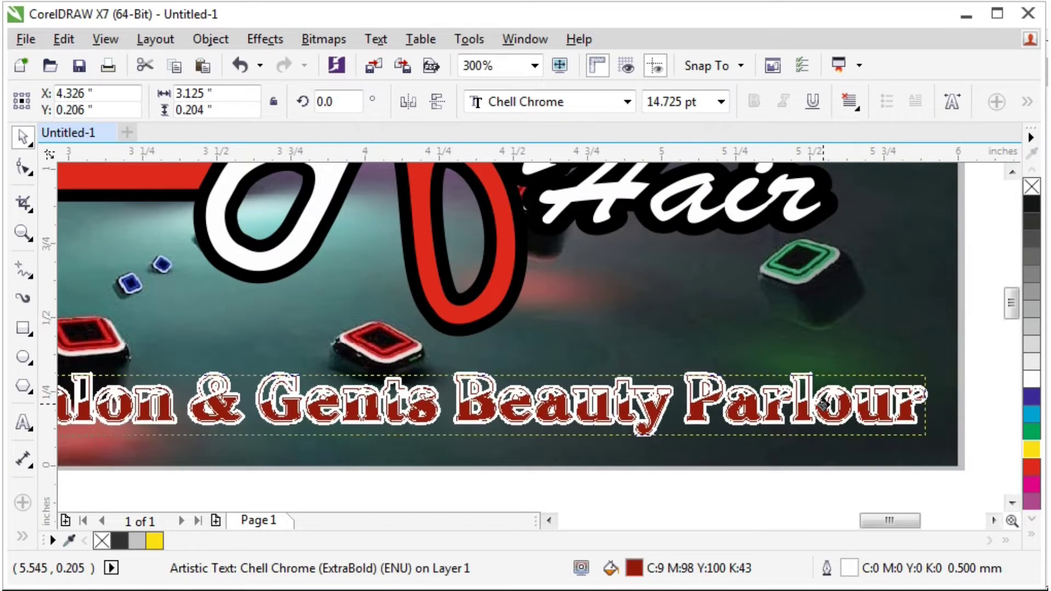
{"action": "left_click_drag", "start_coordinate": [463, 368], "coordinate": [462, 357]}
{"action": "key", "text": "F12"}
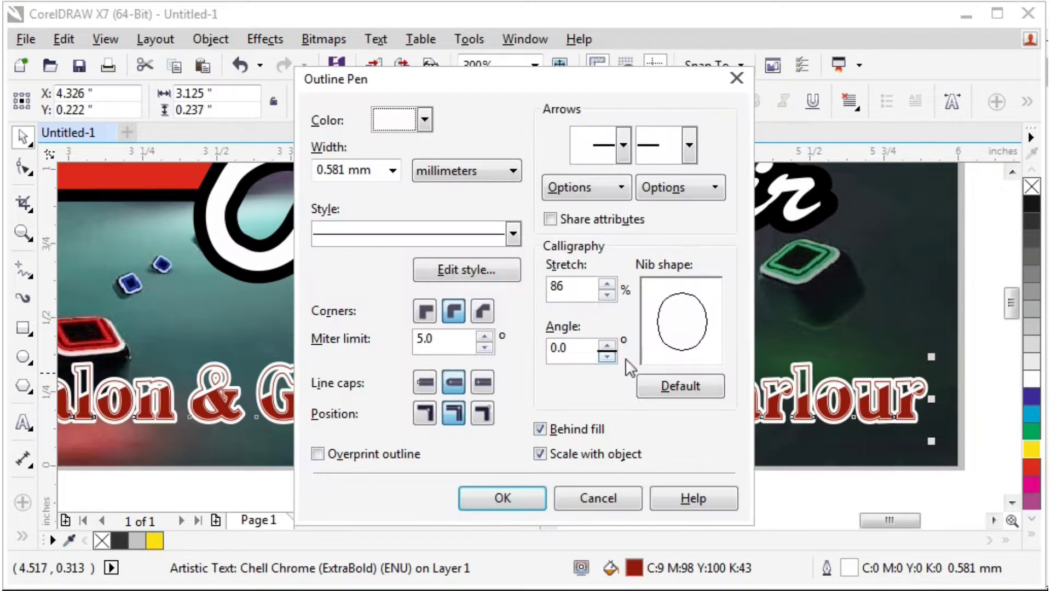
{"action": "left_click", "coordinate": [688, 388]}
{"action": "left_click", "coordinate": [512, 499]}
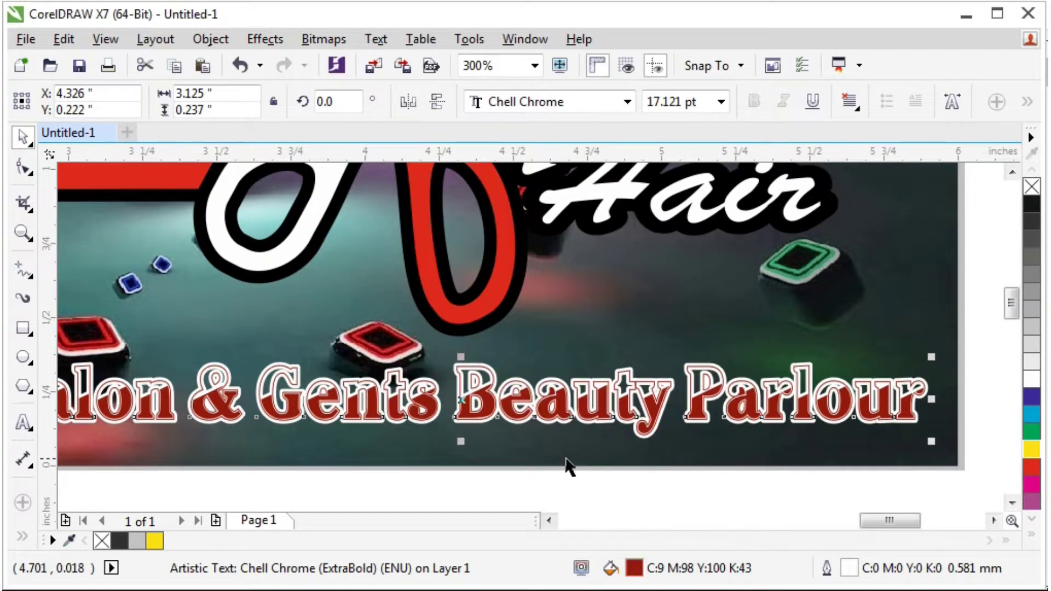
{"action": "scroll", "coordinate": [566, 466], "scroll_direction": "down", "scroll_amount": 2}
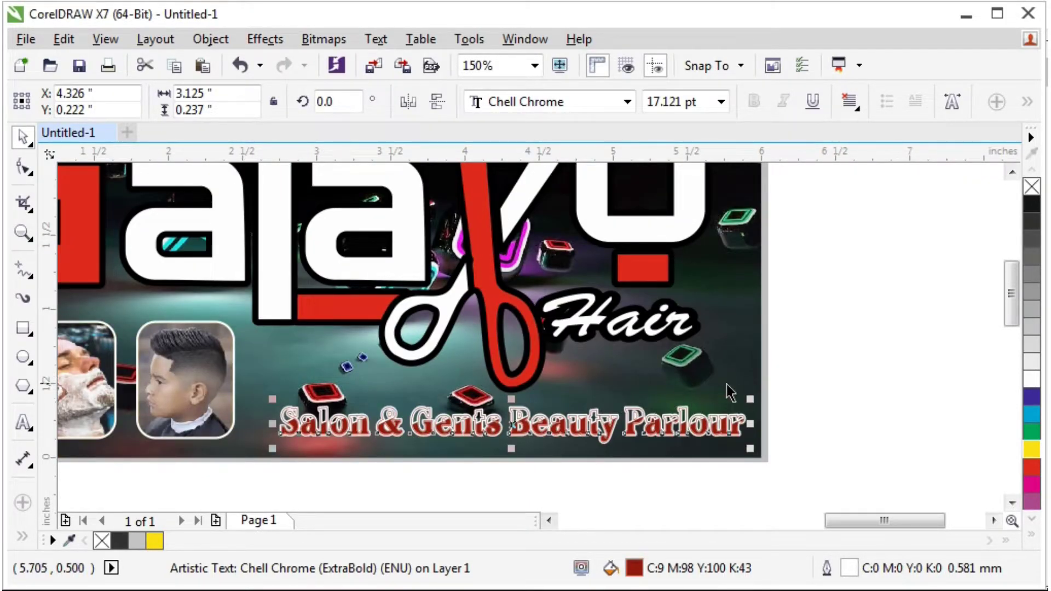
Scale the tagline down slightly, try a grey fill, then restore its red fill.
{"action": "left_click_drag", "start_coordinate": [749, 398], "coordinate": [730, 433]}
{"action": "scroll", "coordinate": [722, 428], "scroll_direction": "up", "scroll_amount": 2}
{"action": "left_click", "coordinate": [1031, 253]}
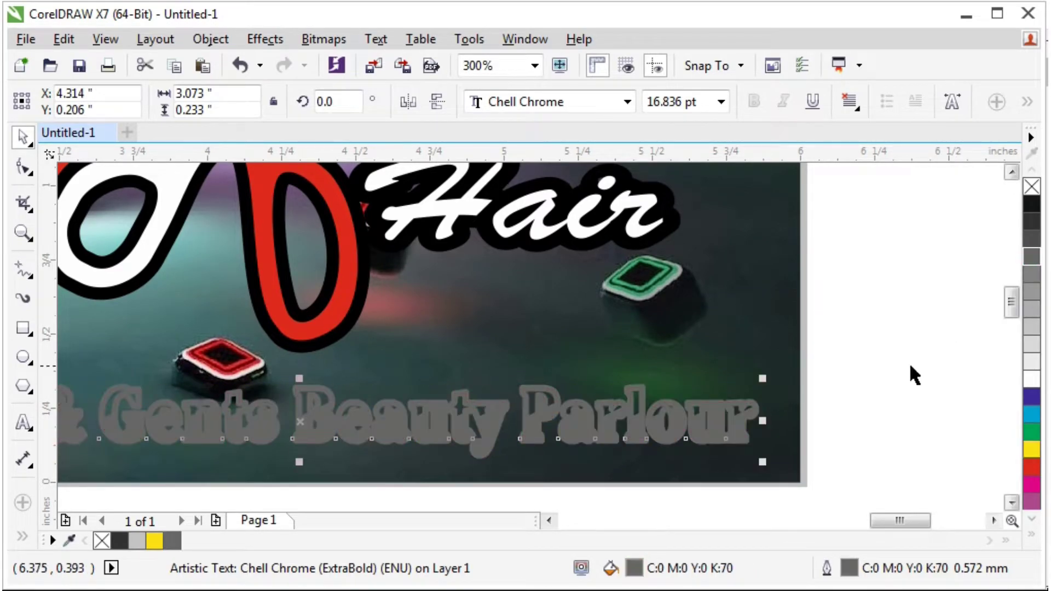
{"action": "left_click", "coordinate": [909, 362]}
{"action": "left_click", "coordinate": [688, 426]}
Nudge the tagline slightly left and deselect it to review the banner.
{"action": "scroll", "coordinate": [706, 425], "scroll_direction": "up", "scroll_amount": 1}
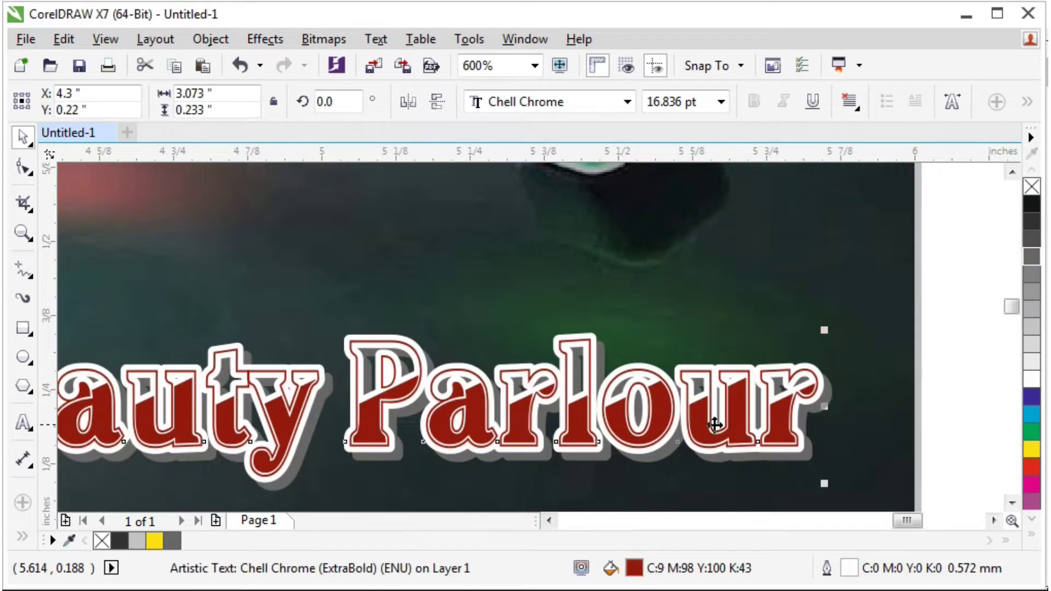
{"action": "scroll", "coordinate": [800, 432], "scroll_direction": "up", "scroll_amount": 1}
{"action": "left_click_drag", "start_coordinate": [800, 430], "coordinate": [798, 429]}
{"action": "scroll", "coordinate": [799, 408], "scroll_direction": "down", "scroll_amount": 5}
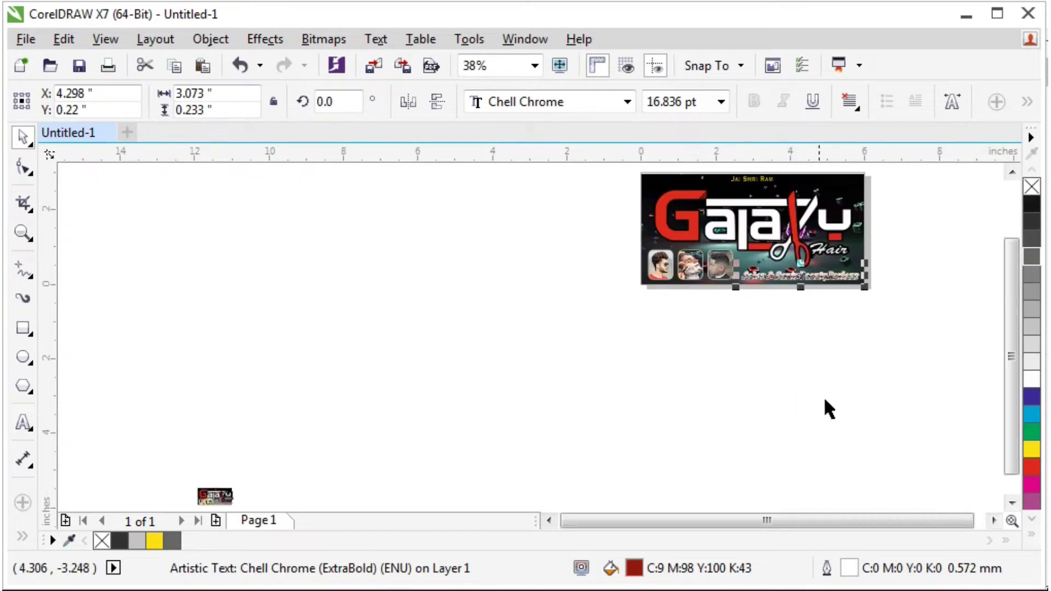
{"action": "left_click", "coordinate": [911, 235]}
{"action": "scroll", "coordinate": [879, 181], "scroll_direction": "up", "scroll_amount": 1}
{"action": "scroll", "coordinate": [868, 204], "scroll_direction": "up", "scroll_amount": 1}
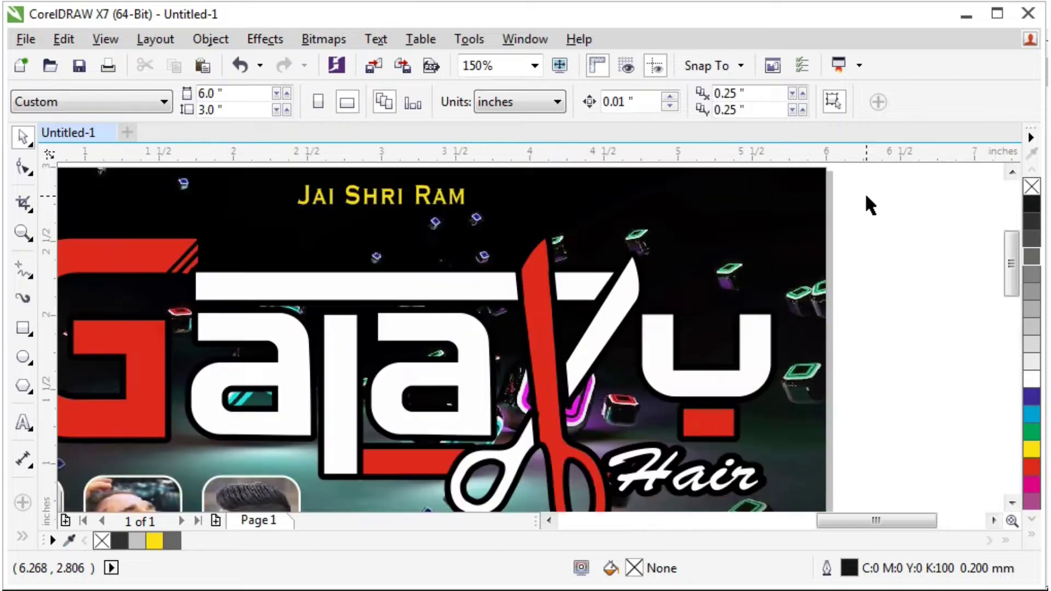
{"action": "scroll", "coordinate": [811, 208], "scroll_direction": "down", "scroll_amount": 1}
{"action": "scroll", "coordinate": [831, 194], "scroll_direction": "up", "scroll_amount": 1}
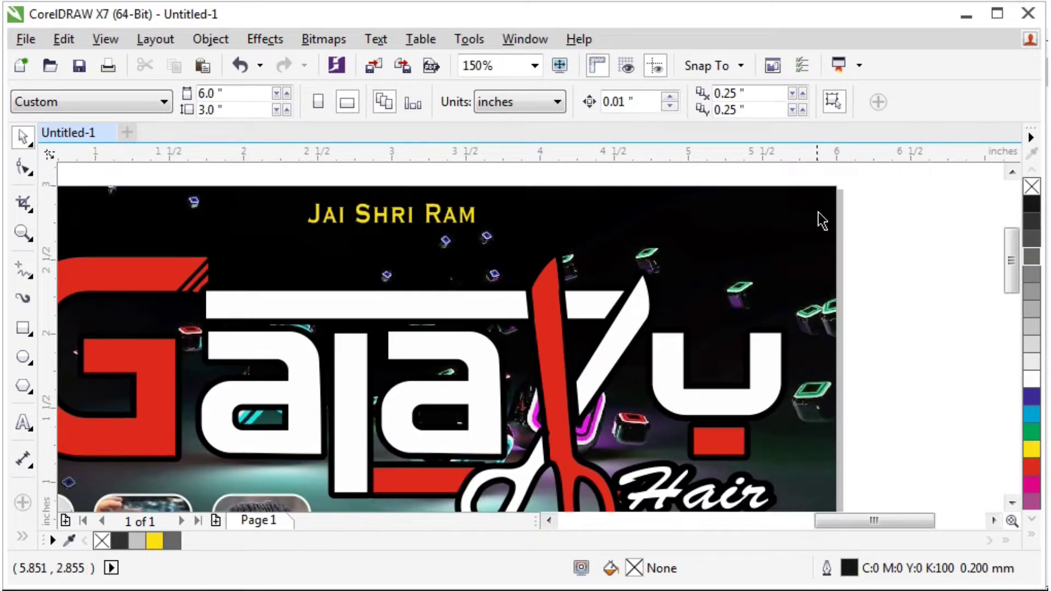
{"action": "left_click_drag", "start_coordinate": [1015, 287], "coordinate": [1010, 284]}
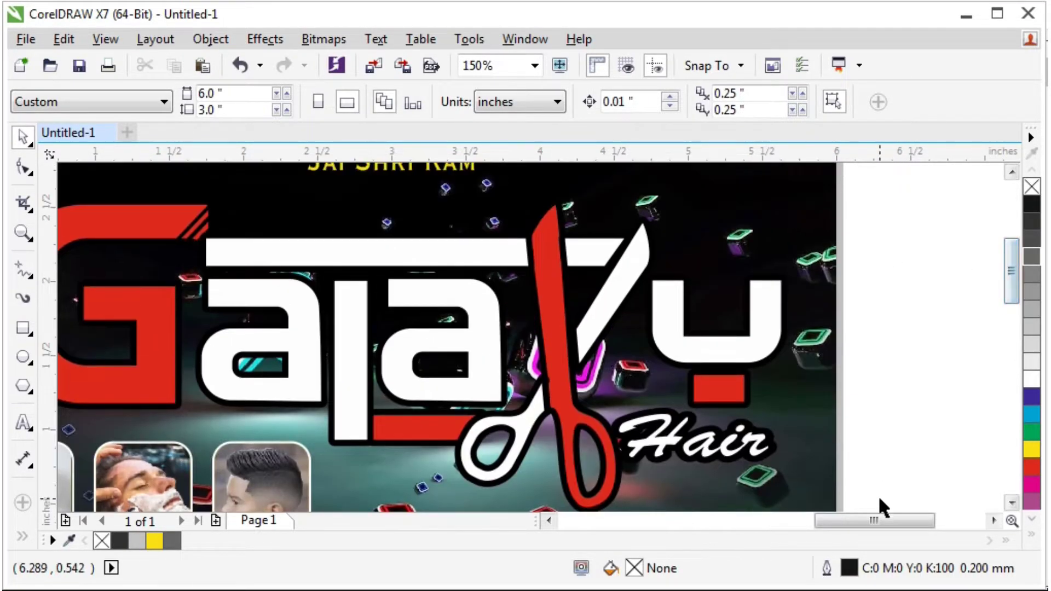
{"action": "left_click_drag", "start_coordinate": [877, 520], "coordinate": [861, 521]}
{"action": "scroll", "coordinate": [641, 252], "scroll_direction": "down", "scroll_amount": 1}
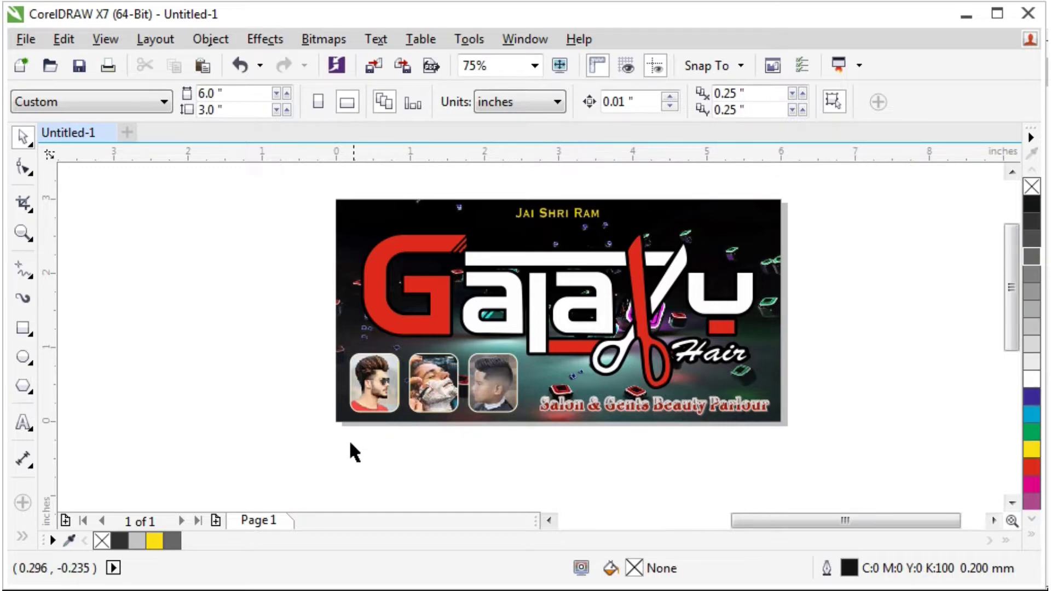
Cut the small copy's top text line from below the page, bring it onto the banner and group its five objects.
{"action": "key", "text": "F4"}
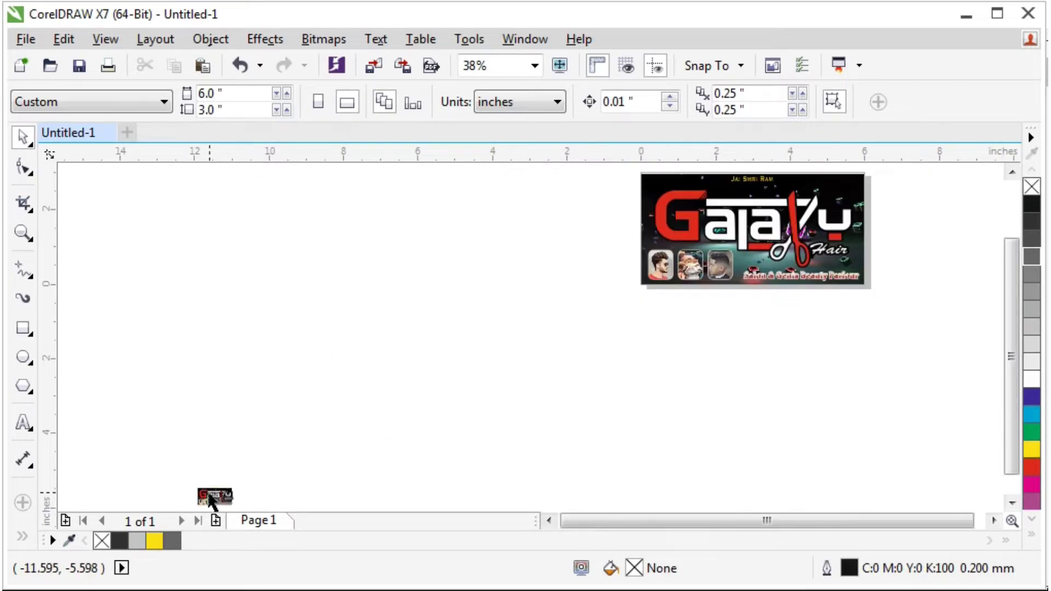
{"action": "scroll", "coordinate": [207, 504], "scroll_direction": "up", "scroll_amount": 2}
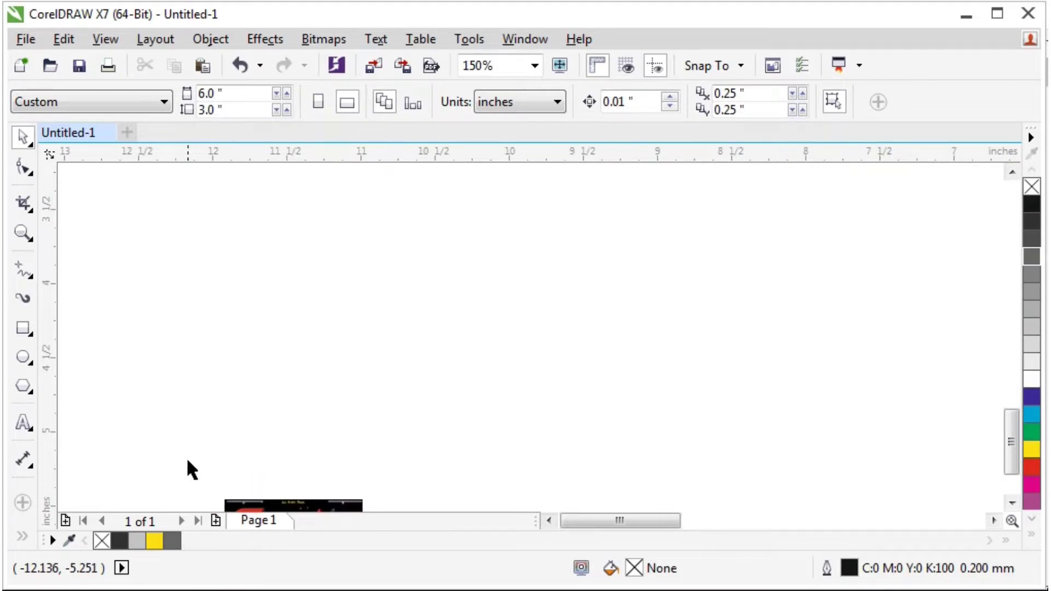
{"action": "left_click_drag", "start_coordinate": [188, 462], "coordinate": [392, 482]}
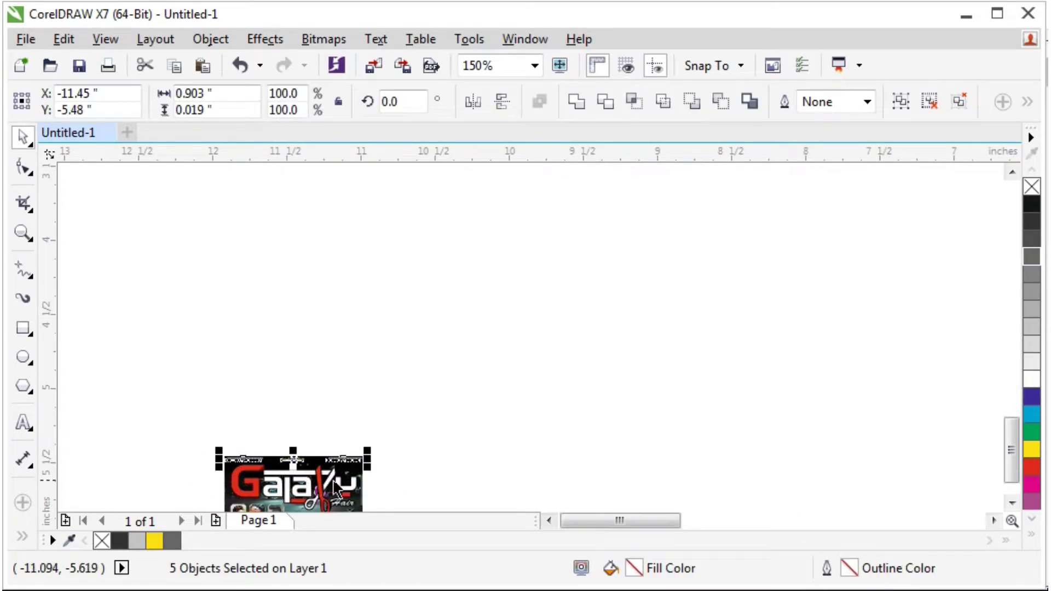
{"action": "scroll", "coordinate": [253, 511], "scroll_direction": "up", "scroll_amount": 1}
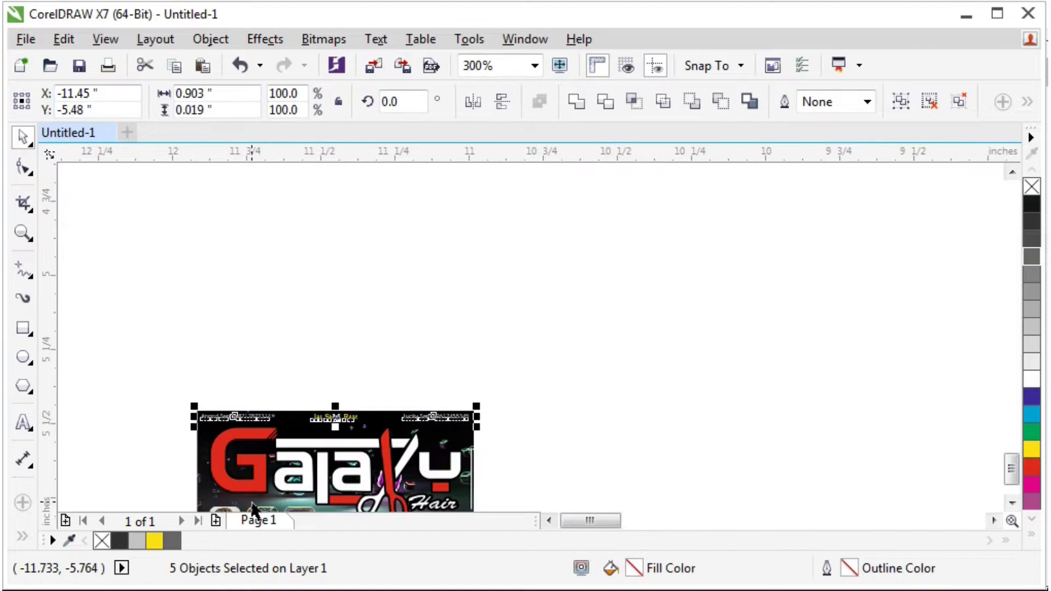
{"action": "scroll", "coordinate": [252, 507], "scroll_direction": "down", "scroll_amount": 3}
{"action": "scroll", "coordinate": [252, 355], "scroll_direction": "down", "scroll_amount": 1}
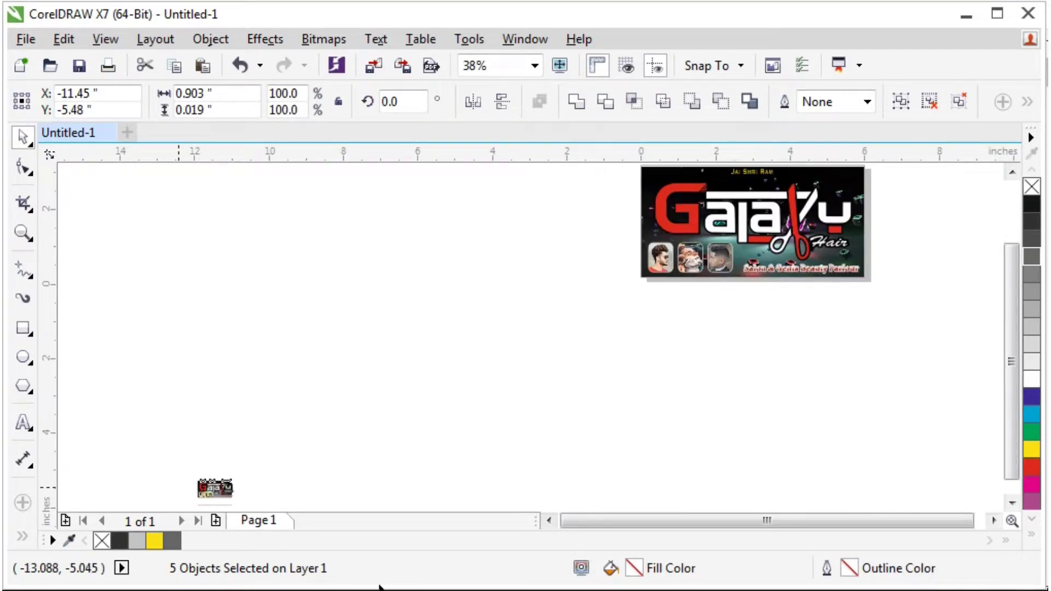
{"action": "key", "text": "ctrl+u"}
{"action": "key", "text": "Delete"}
{"action": "key", "text": "shift+F4"}
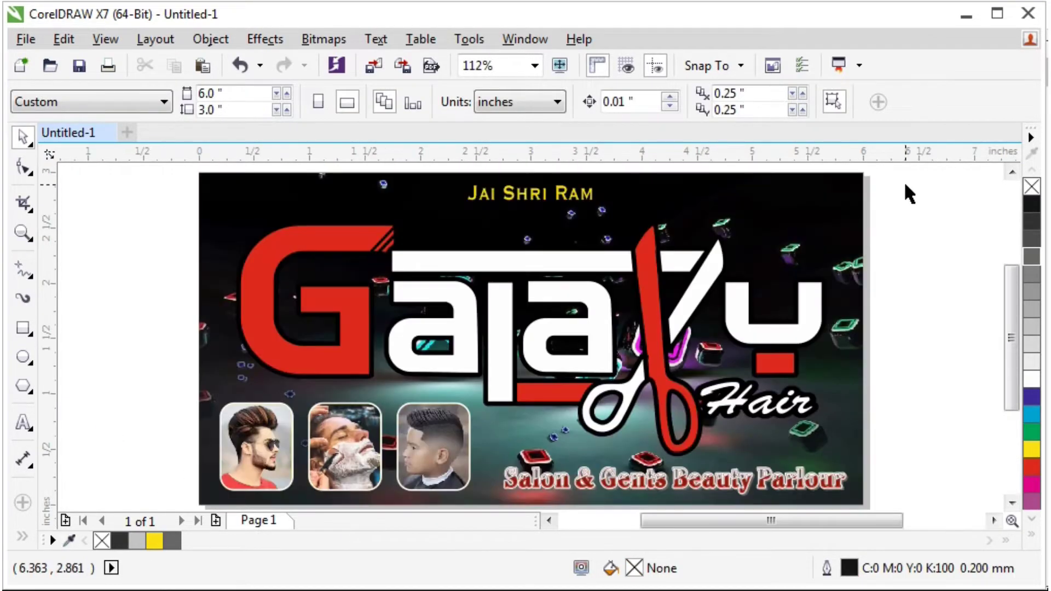
{"action": "key", "text": "ctrl+z"}
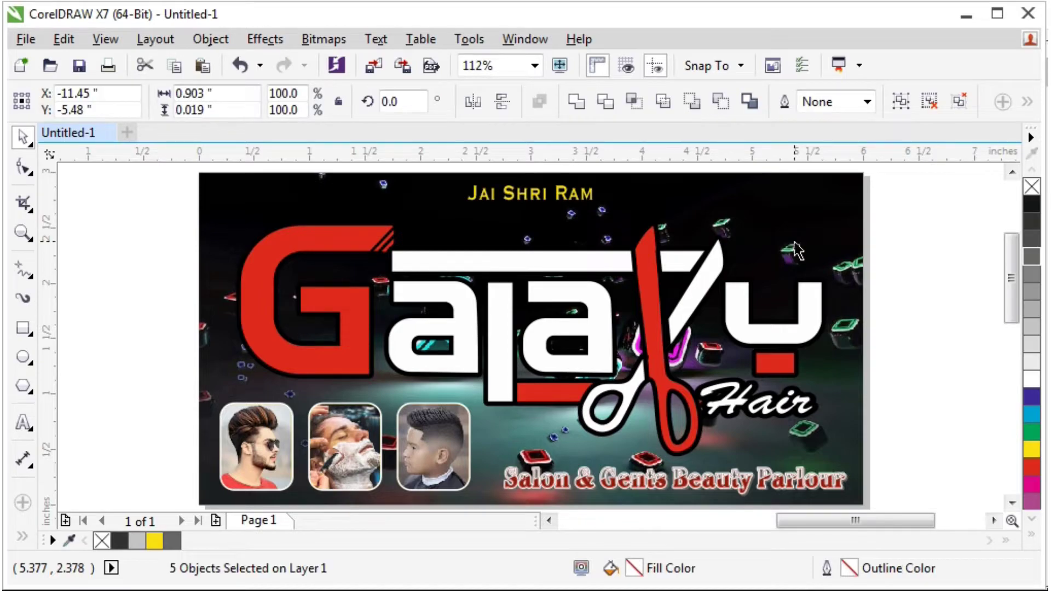
{"action": "key", "text": "ctrl+g"}
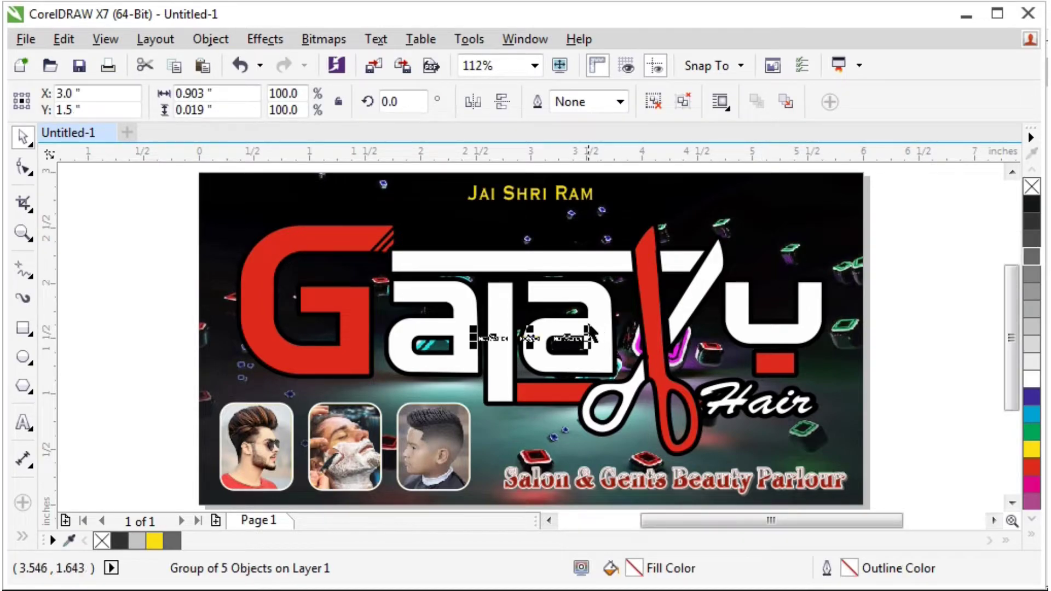
Scale the contact line about 627% to span the banner and delete the old Jai Shri Ram heading.
{"action": "left_click_drag", "start_coordinate": [597, 338], "coordinate": [856, 220]}
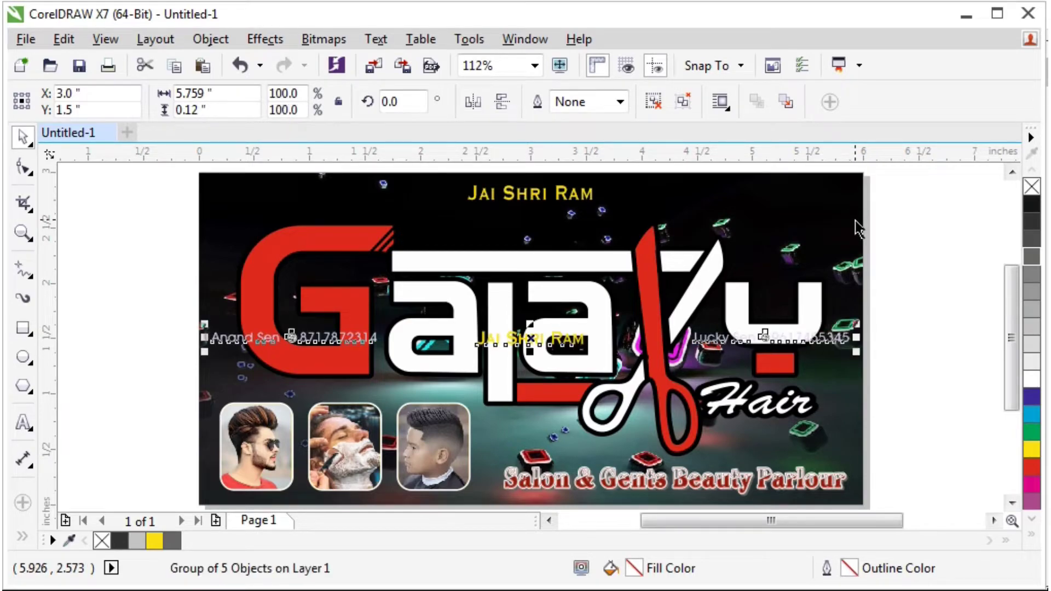
{"action": "left_click", "coordinate": [557, 196]}
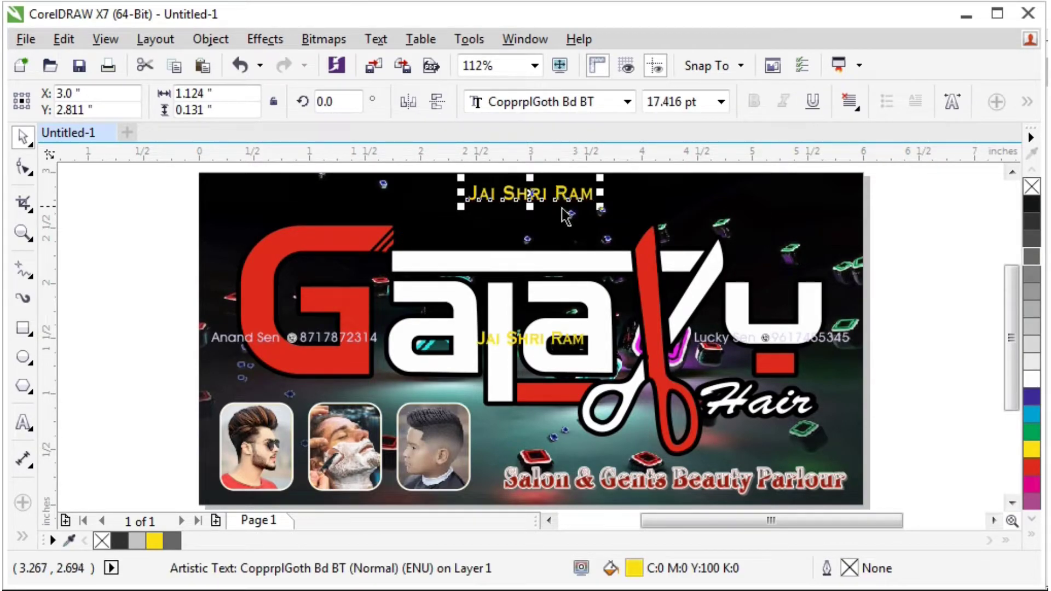
{"action": "key", "text": "Delete"}
Align the contact line to the background's top edge and nudge it down slightly.
{"action": "left_click", "coordinate": [580, 340]}
{"action": "left_click", "coordinate": [805, 210], "text": "shift"}
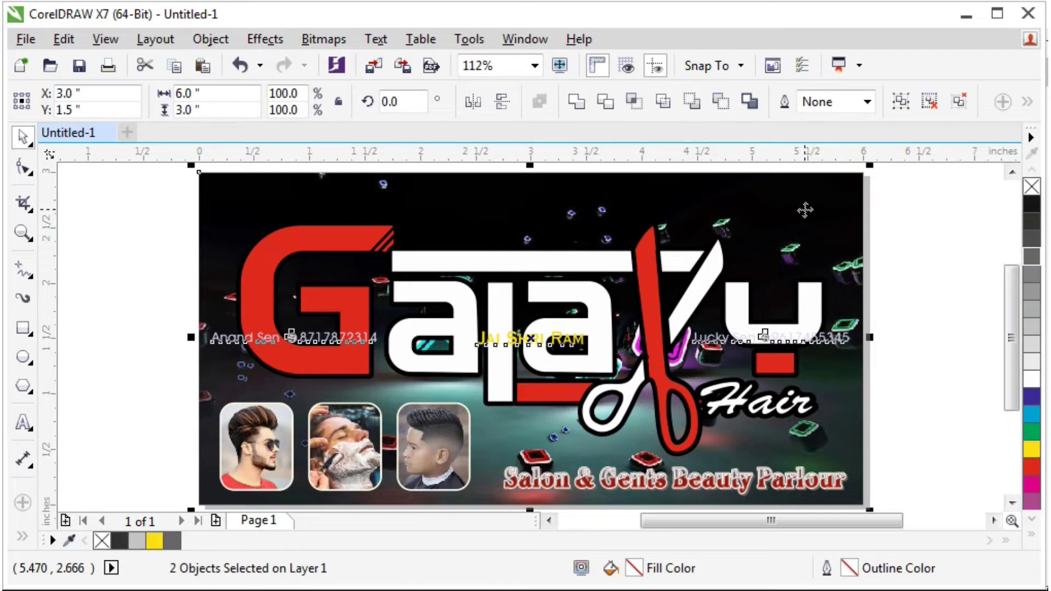
{"action": "key", "text": "t"}
{"action": "key", "text": "Escape"}
{"action": "left_click", "coordinate": [721, 178]}
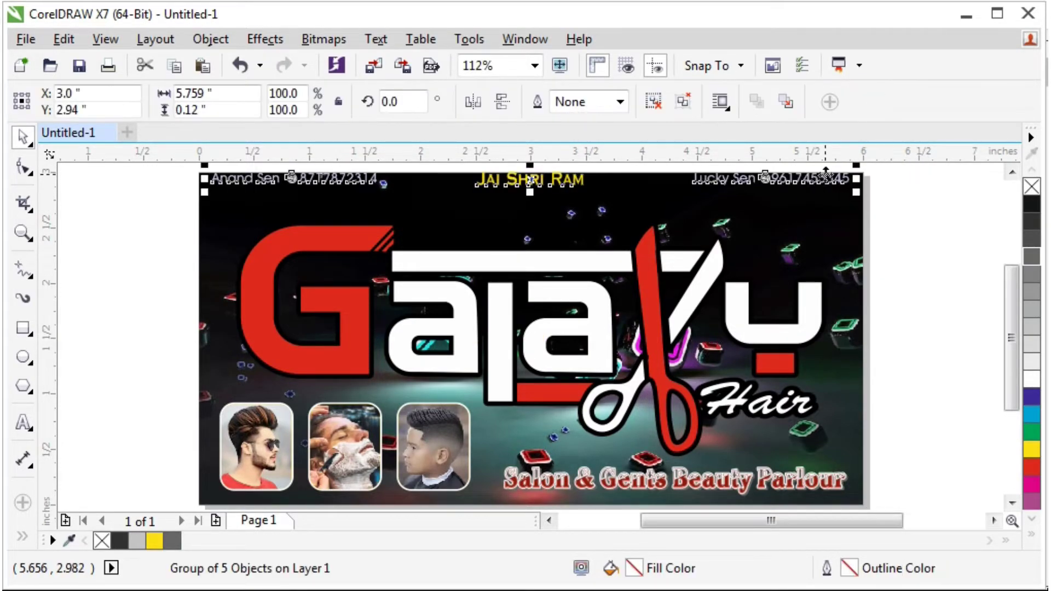
{"action": "scroll", "coordinate": [722, 178], "scroll_direction": "up", "scroll_amount": 2}
{"action": "key", "text": "Down"}
{"action": "key", "text": "Down"}
{"action": "key", "text": "Down"}
{"action": "key", "text": "Down"}
{"action": "key", "text": "Down"}
{"action": "key", "text": "Down"}
{"action": "key", "text": "Down"}
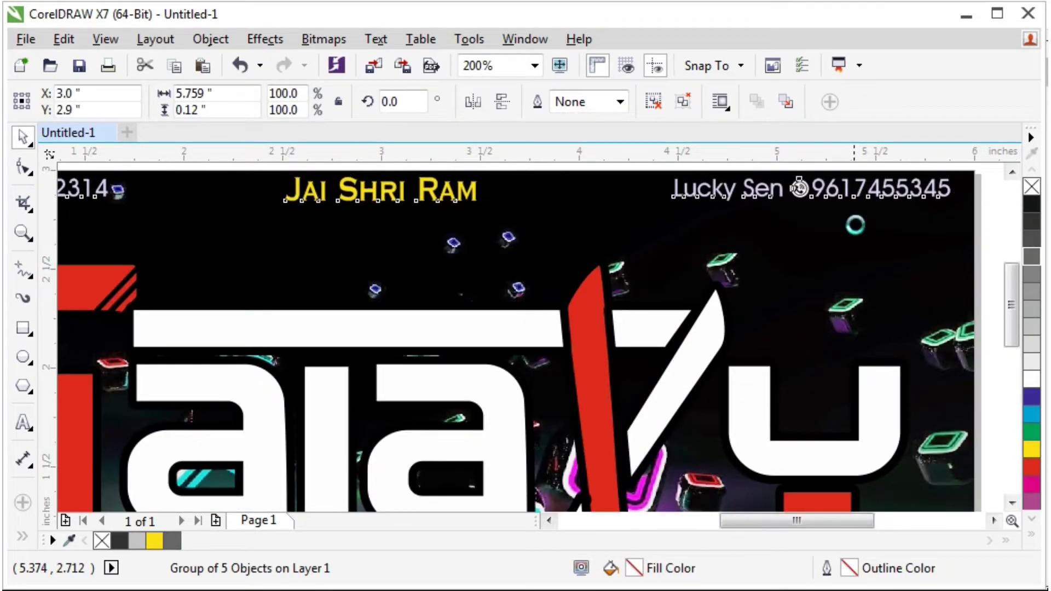
{"action": "key", "text": "Down"}
{"action": "key", "text": "Down"}
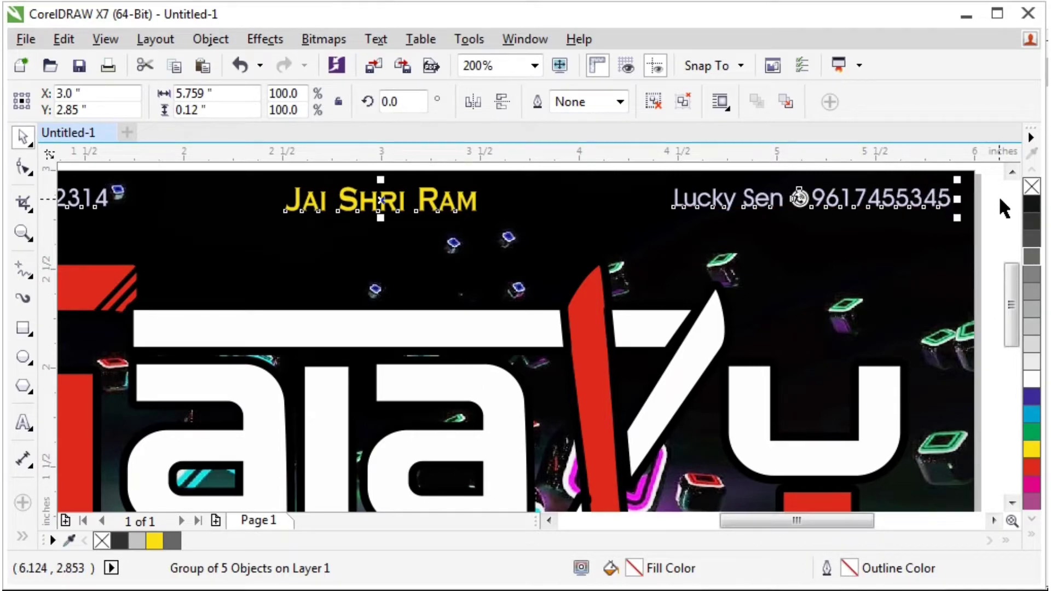
{"action": "left_click", "coordinate": [999, 195]}
{"action": "left_click", "coordinate": [845, 208]}
{"action": "scroll", "coordinate": [789, 198], "scroll_direction": "up", "scroll_amount": 5}
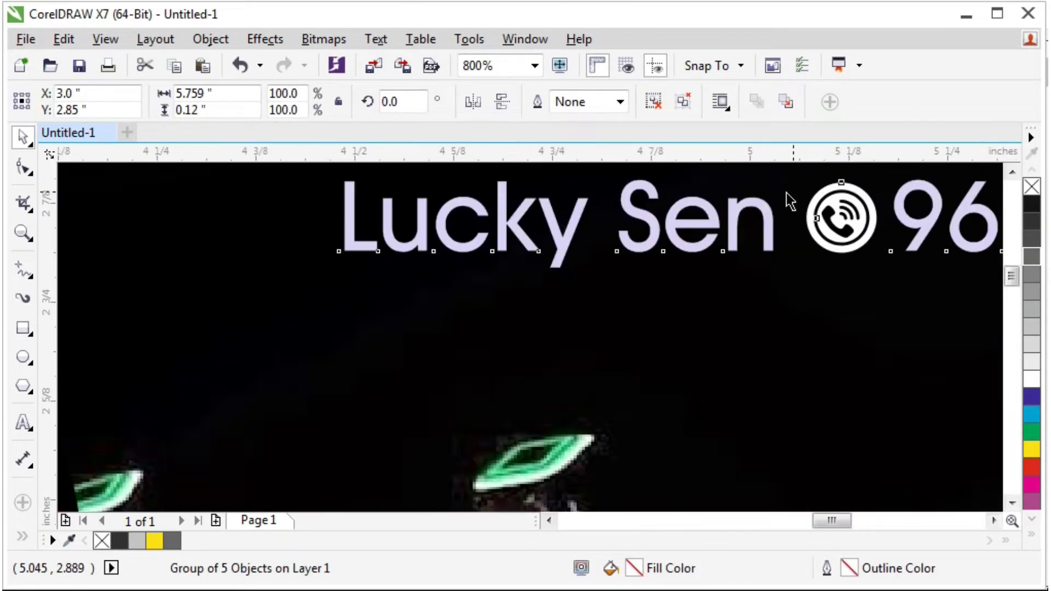
{"action": "scroll", "coordinate": [786, 192], "scroll_direction": "down", "scroll_amount": 7}
Ungroup the contact strip and try enlarging the right-hand phone icon, then undo it.
{"action": "key", "text": "ctrl+u"}
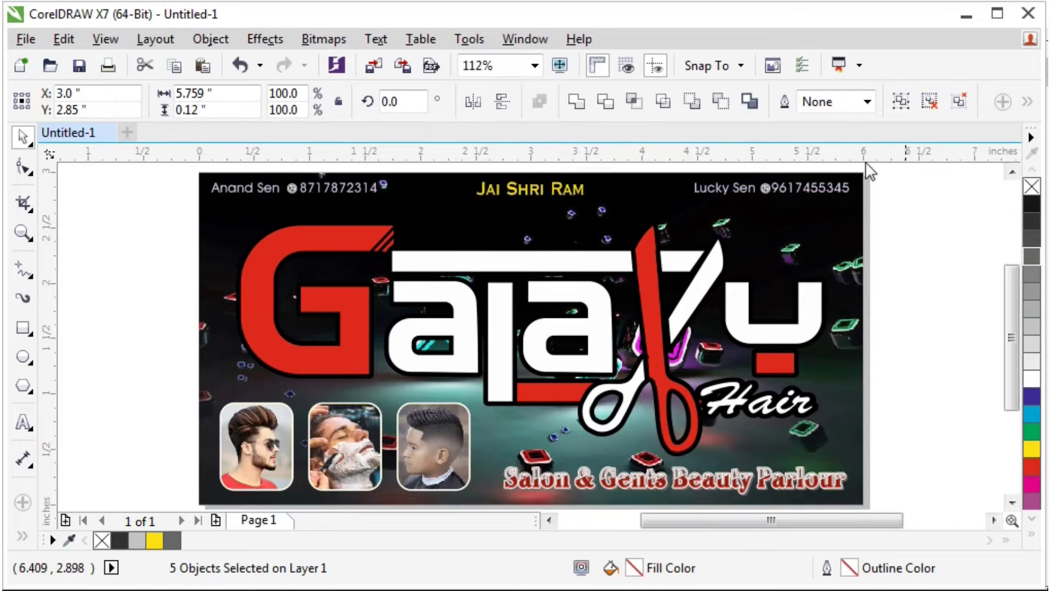
{"action": "key", "text": "Escape"}
{"action": "scroll", "coordinate": [800, 175], "scroll_direction": "up", "scroll_amount": 4}
{"action": "scroll", "coordinate": [805, 191], "scroll_direction": "up", "scroll_amount": 2}
{"action": "left_click", "coordinate": [739, 254]}
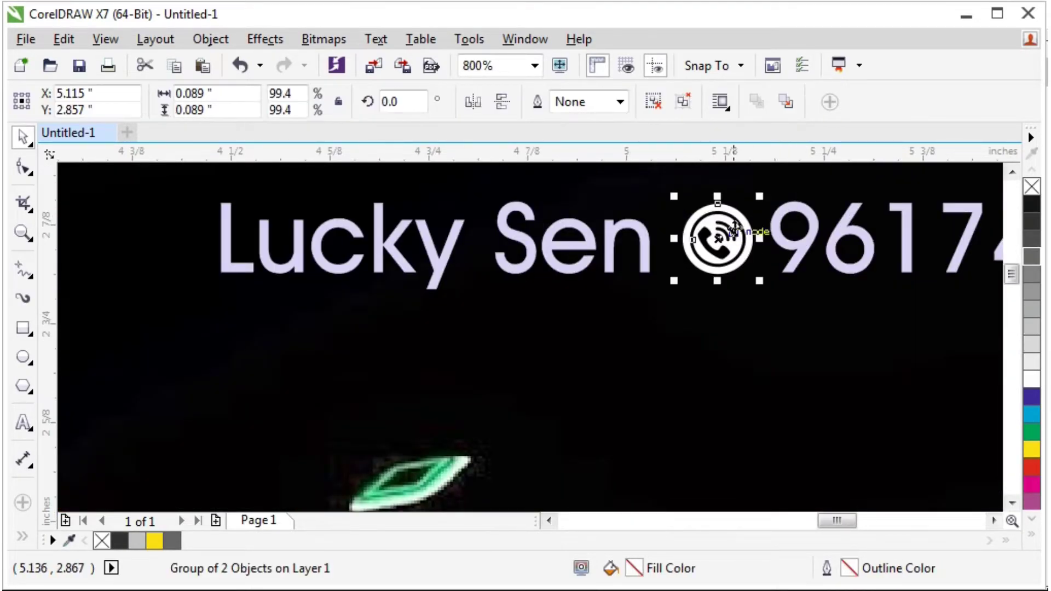
{"action": "scroll", "coordinate": [764, 208], "scroll_direction": "up", "scroll_amount": 2}
{"action": "mouse_move", "coordinate": [745, 208]}
{"action": "left_mouse_down"}
{"action": "mouse_move", "coordinate": [781, 174]}
{"action": "mouse_move", "coordinate": [761, 213]}
{"action": "left_mouse_up"}
{"action": "key", "text": "ctrl+z"}
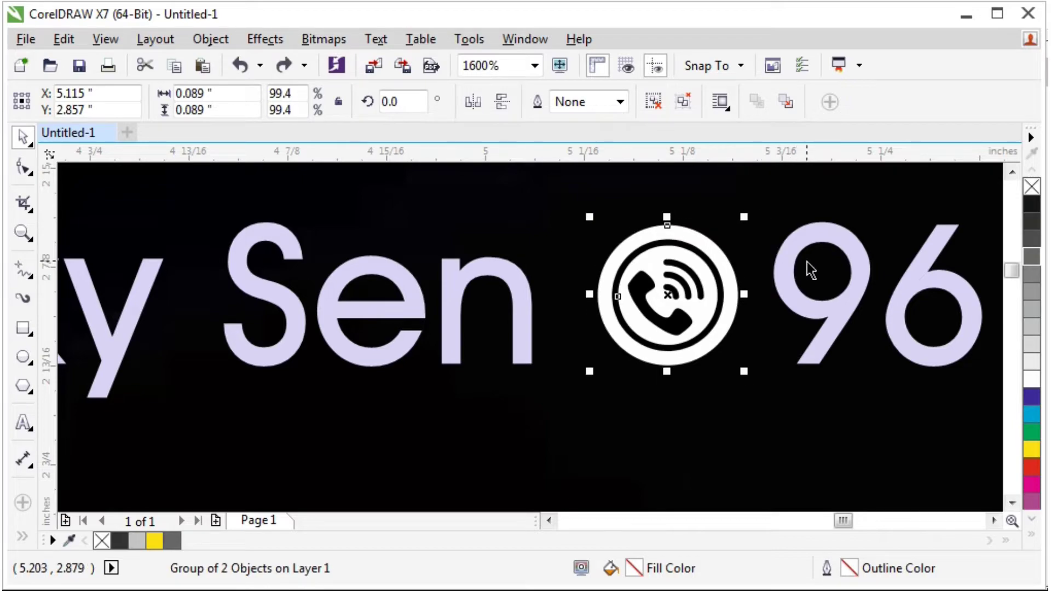
Turn the right-hand contact text white.
{"action": "left_click", "coordinate": [797, 248]}
{"action": "key", "text": "F4"}
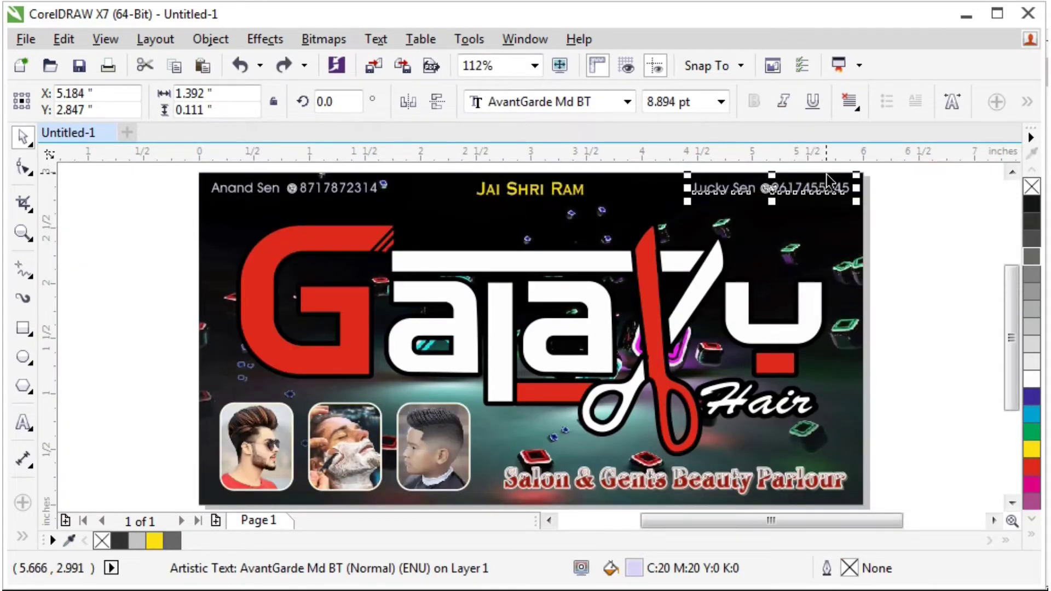
{"action": "scroll", "coordinate": [830, 180], "scroll_direction": "up", "scroll_amount": 3}
{"action": "left_click", "coordinate": [1031, 378]}
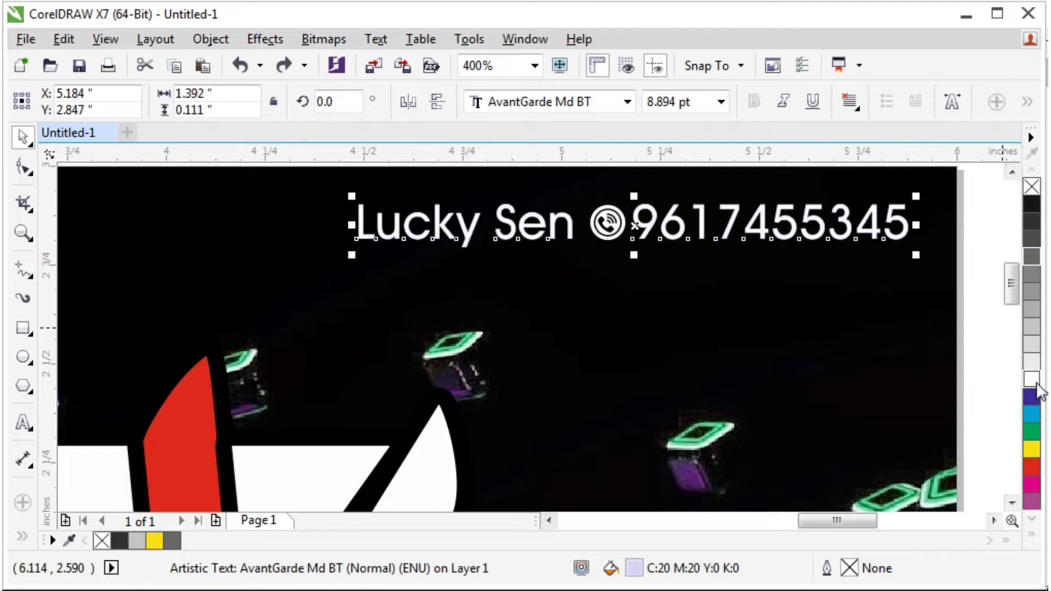
Tint the left-hand phone number 10% black pale grey, leaving its icon in place.
{"action": "key", "text": "F4"}
{"action": "scroll", "coordinate": [355, 199], "scroll_direction": "up", "scroll_amount": 3}
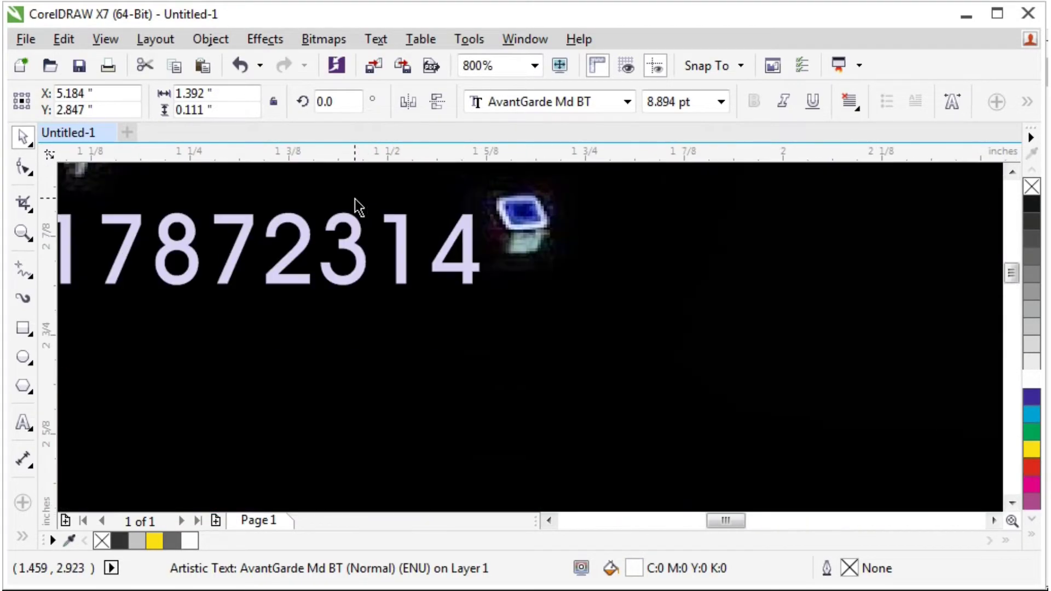
{"action": "left_click", "coordinate": [402, 233]}
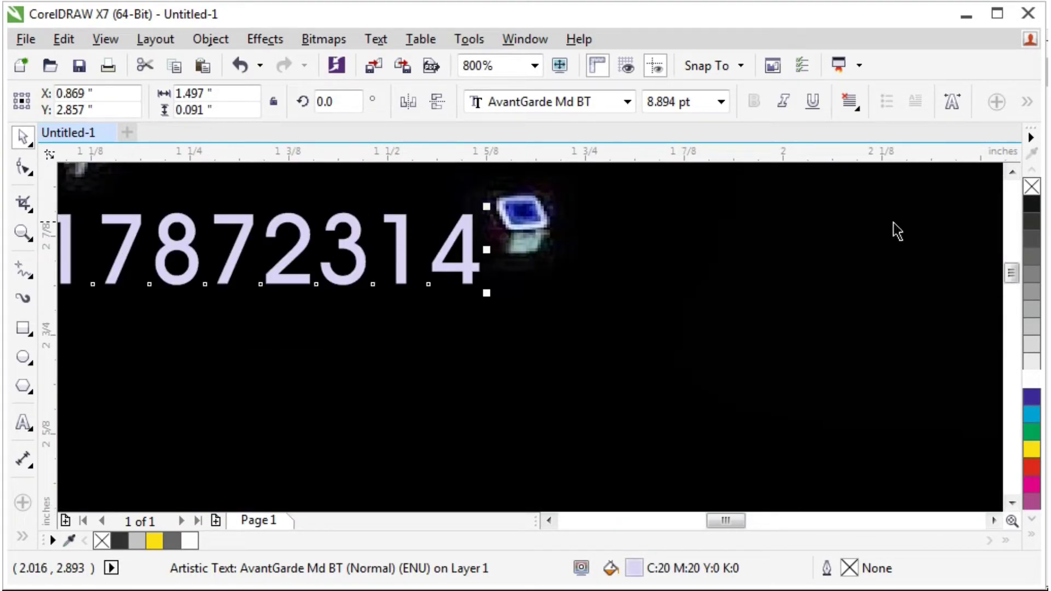
{"action": "left_click", "coordinate": [1032, 362]}
{"action": "key", "text": "F4"}
{"action": "scroll", "coordinate": [272, 178], "scroll_direction": "up", "scroll_amount": 5}
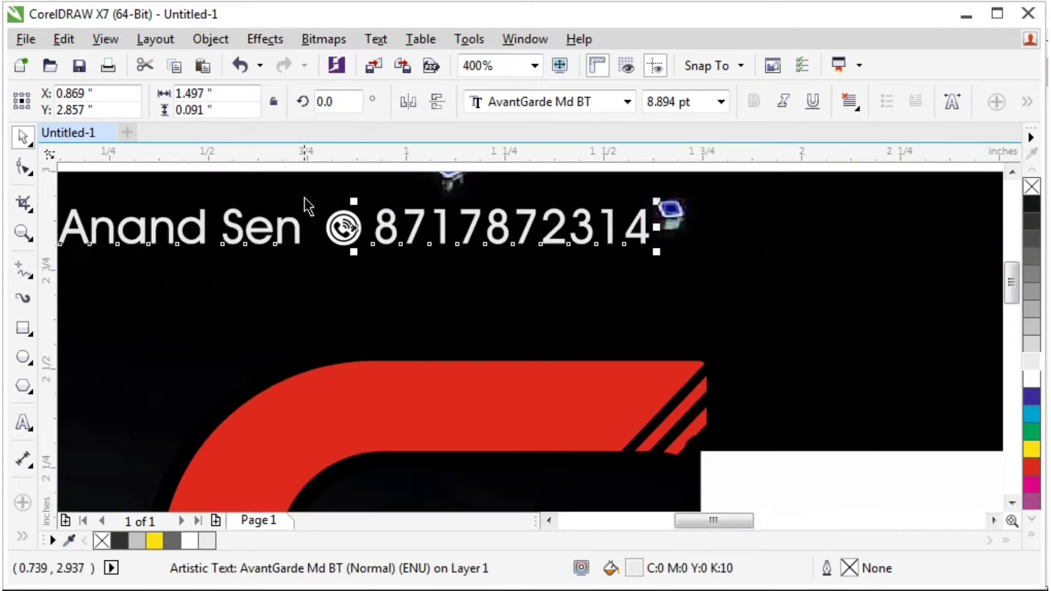
{"action": "left_click", "coordinate": [357, 241]}
{"action": "left_click_drag", "start_coordinate": [357, 241], "coordinate": [395, 336]}
{"action": "key", "text": "ctrl+z"}
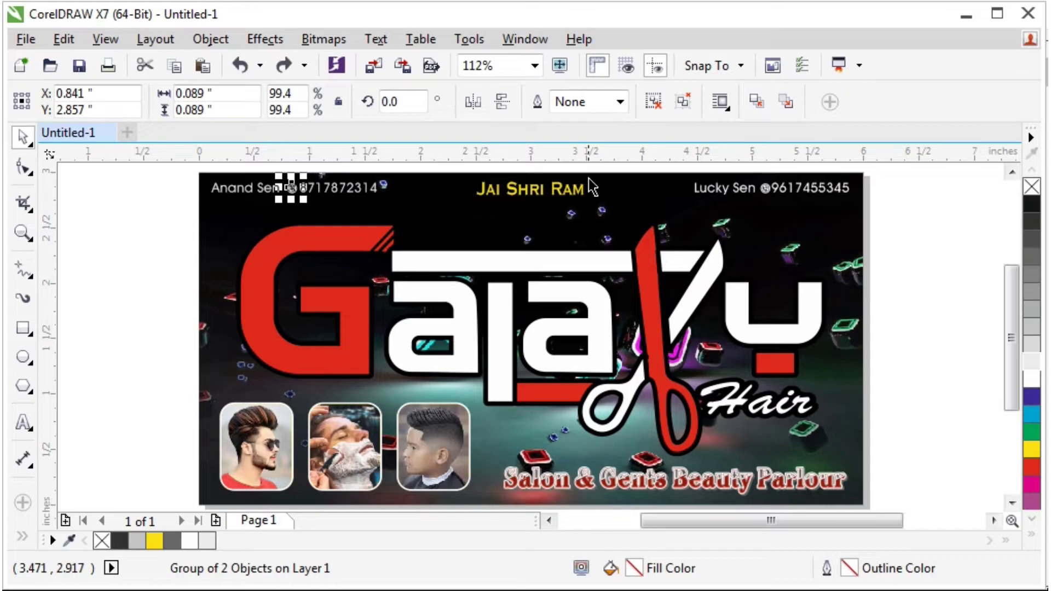
Stretch the Jai Shri Ram heading slightly taller to 17.441 pt.
{"action": "left_click", "coordinate": [571, 200]}
{"action": "scroll", "coordinate": [548, 197], "scroll_direction": "up", "scroll_amount": 5}
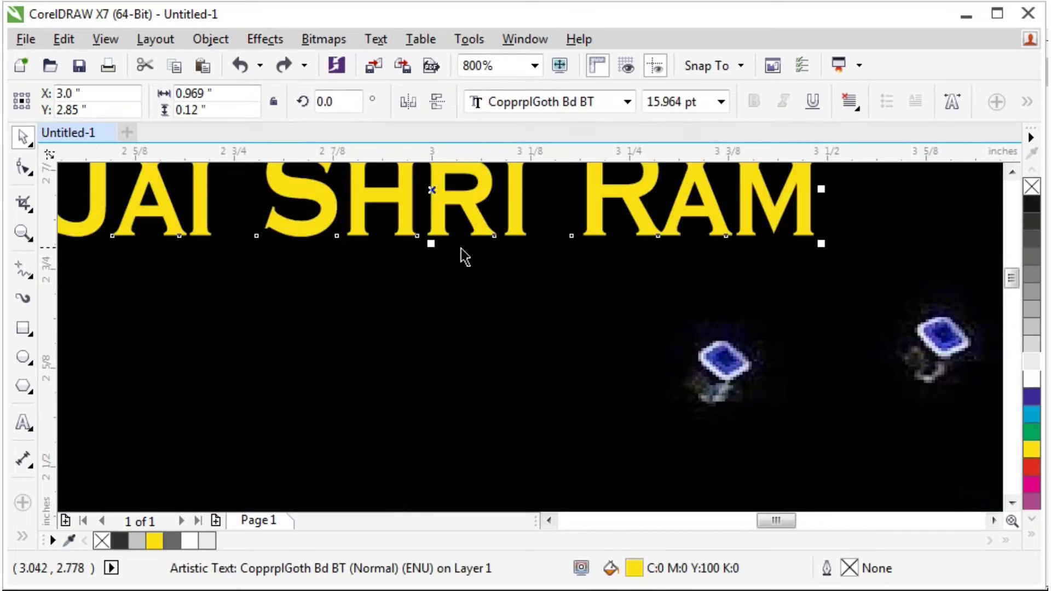
{"action": "left_click_drag", "start_coordinate": [433, 244], "coordinate": [499, 250]}
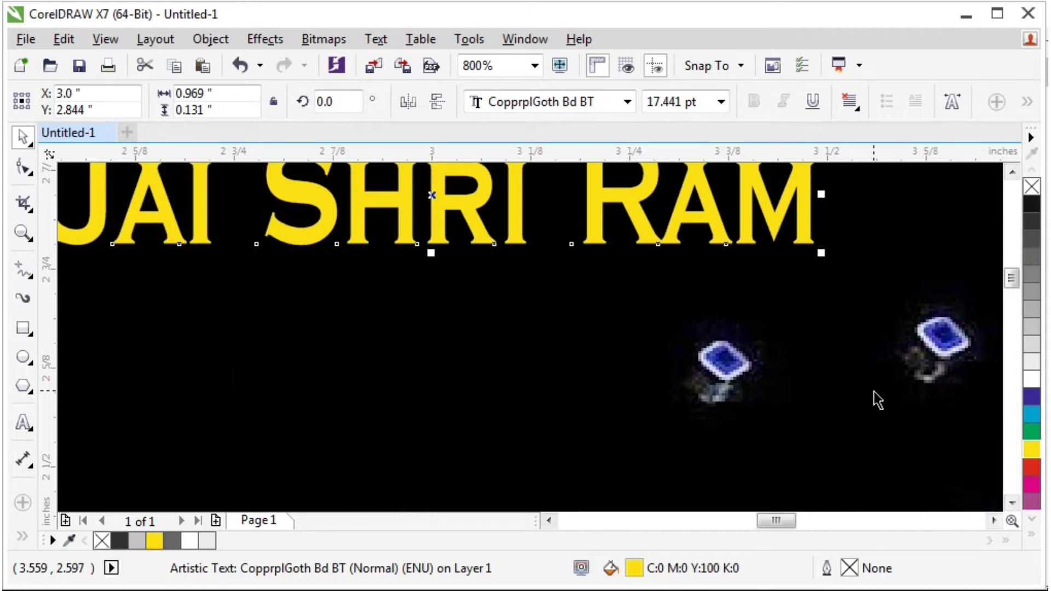
{"action": "key", "text": "F3"}
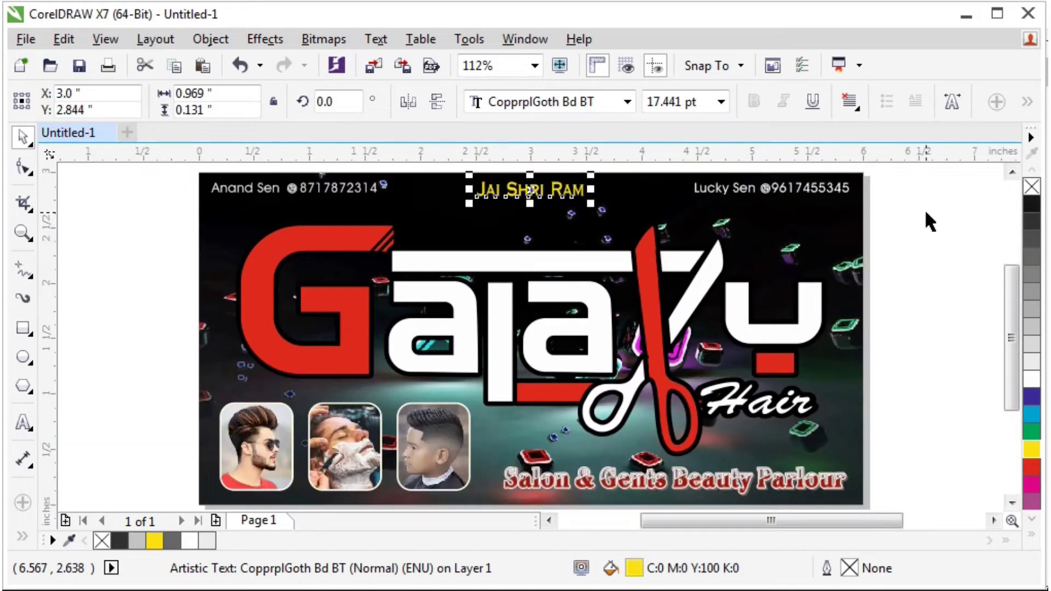
{"action": "left_click", "coordinate": [894, 258]}
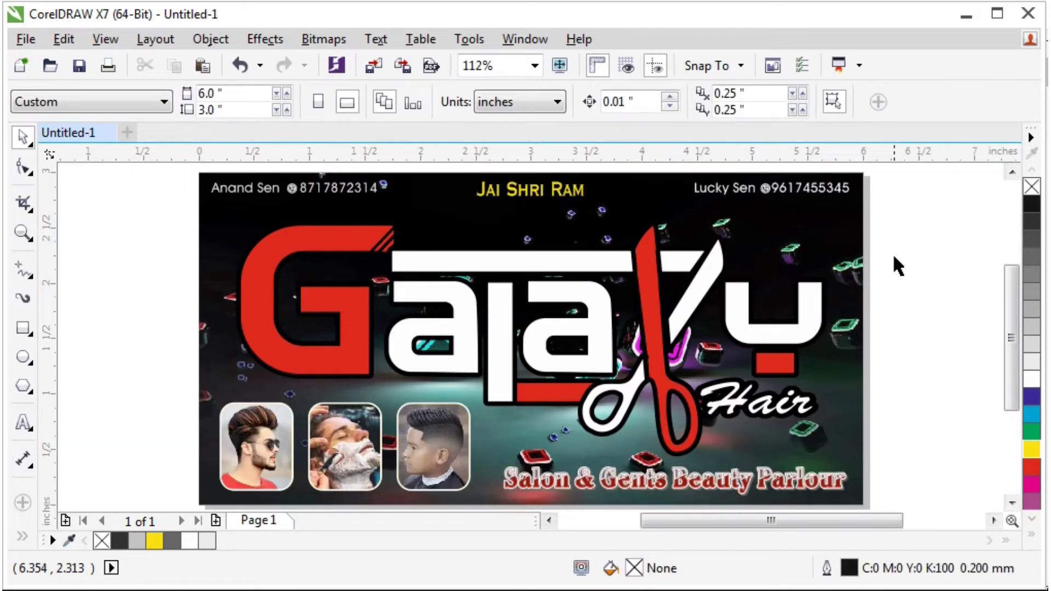
Ungroup the Galaxy logo so its parts can be recoloured separately.
{"action": "left_click", "coordinate": [447, 429]}
{"action": "left_click", "coordinate": [919, 304]}
{"action": "left_click", "coordinate": [458, 282]}
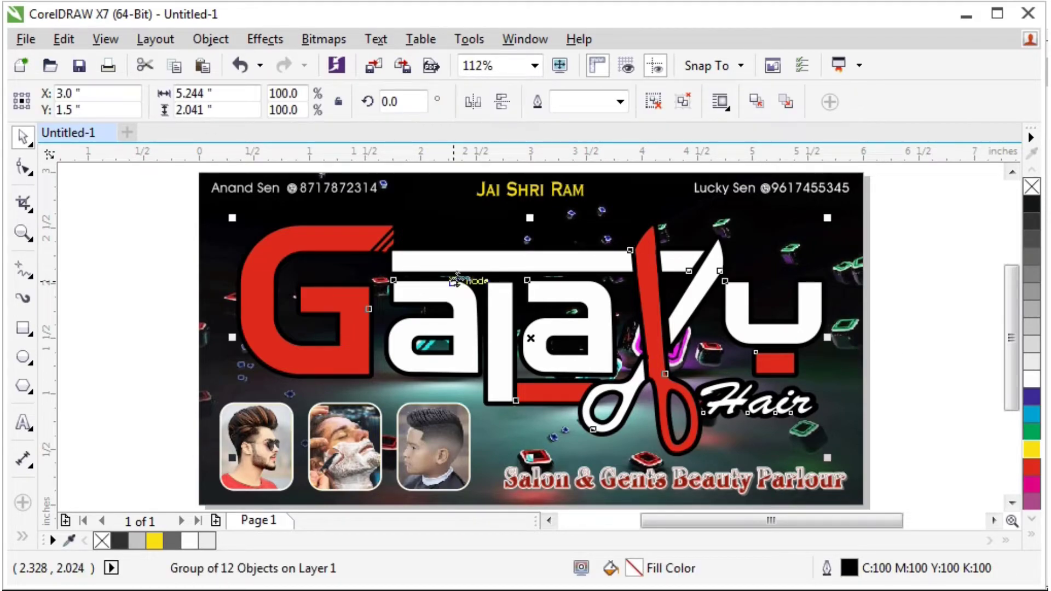
{"action": "key", "text": "ctrl+u"}
{"action": "left_click", "coordinate": [909, 207]}
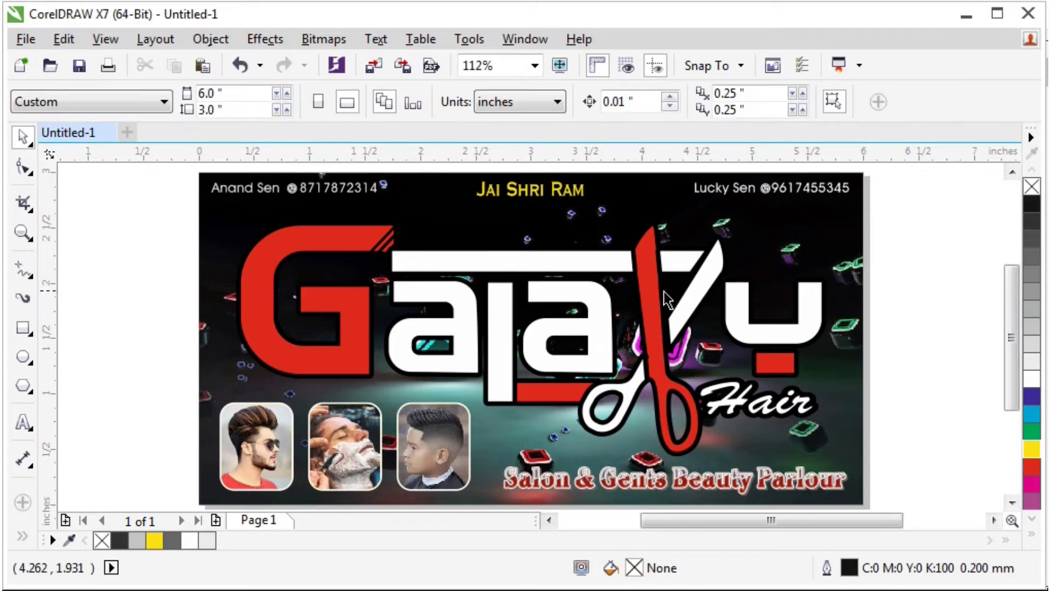
Fill the red G, scissor blade, bar and square with yellow.
{"action": "left_click", "coordinate": [659, 290]}
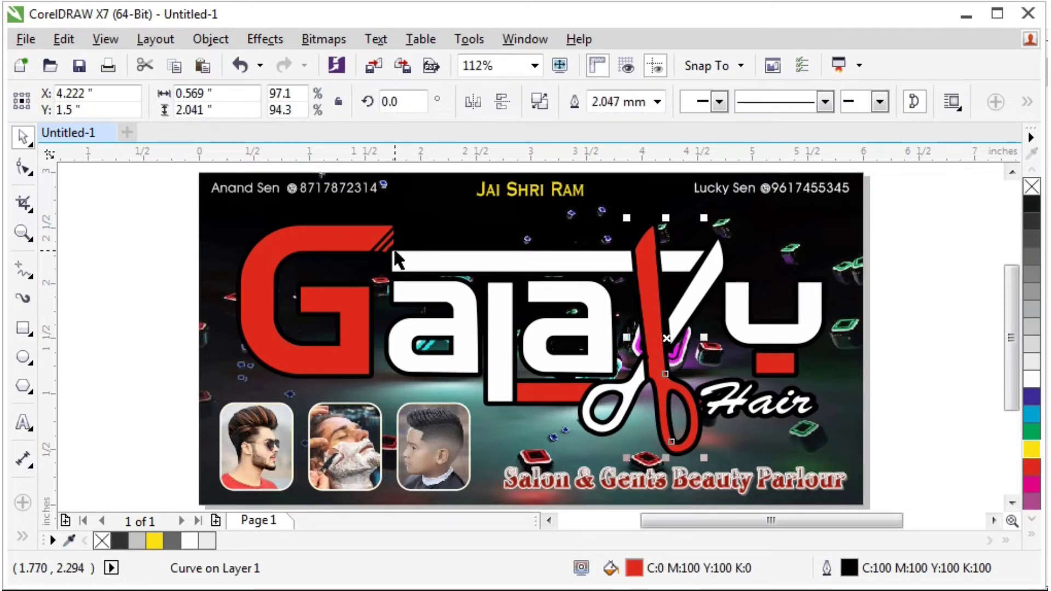
{"action": "left_click", "coordinate": [365, 246]}
{"action": "left_click", "coordinate": [530, 399], "text": "shift"}
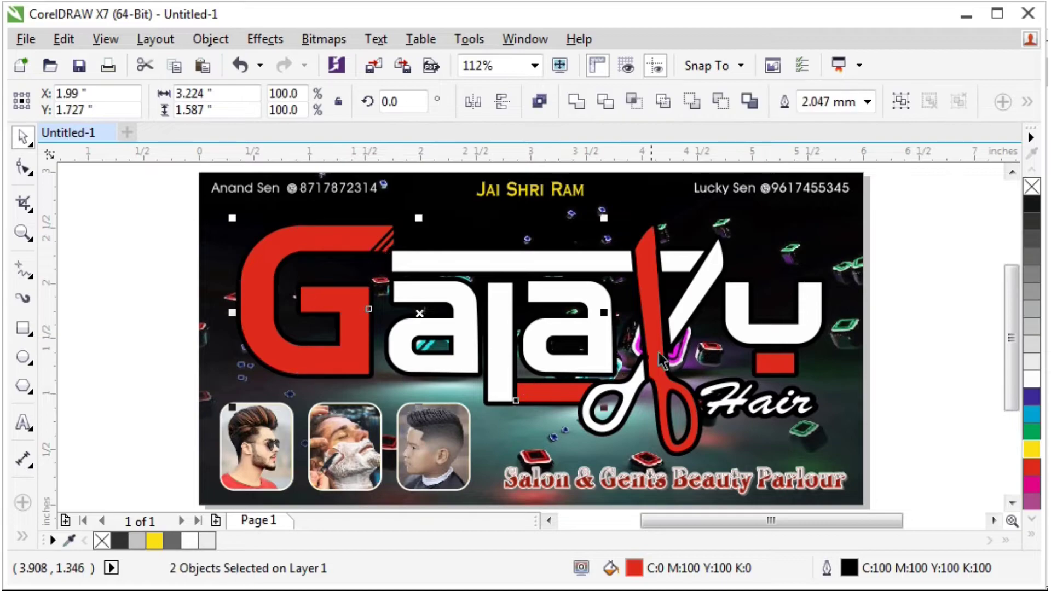
{"action": "left_click", "coordinate": [658, 317], "text": "shift"}
{"action": "left_click", "coordinate": [778, 366], "text": "shift"}
{"action": "left_click", "coordinate": [778, 366], "text": "shift"}
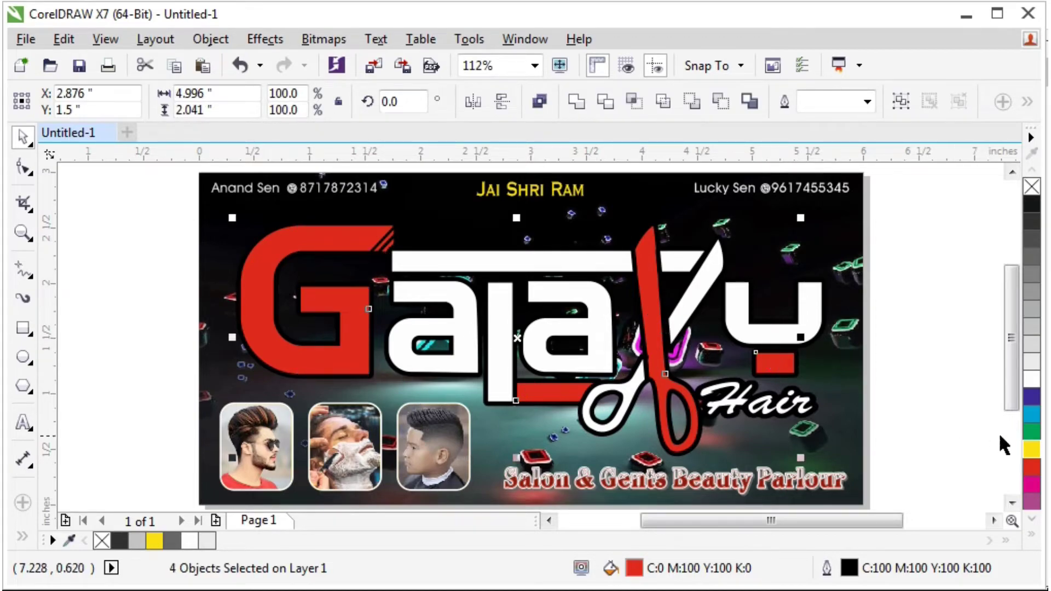
{"action": "left_click", "coordinate": [1033, 448]}
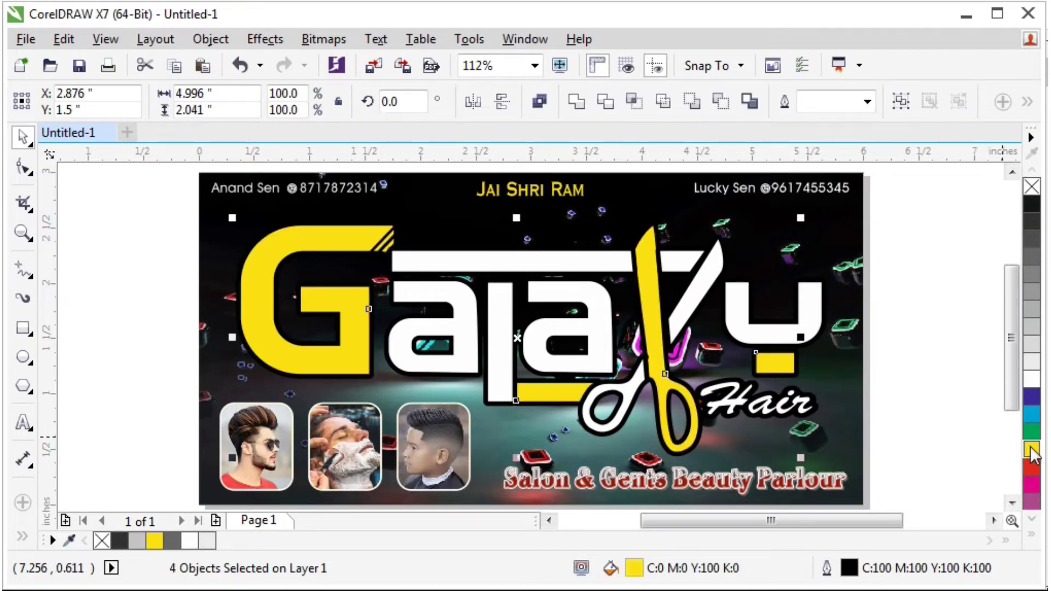
Select the six white logo letters and trial a yellow fill, then undo it.
{"action": "left_click", "coordinate": [906, 356]}
{"action": "left_click", "coordinate": [753, 332]}
{"action": "left_click", "coordinate": [691, 323], "text": "shift"}
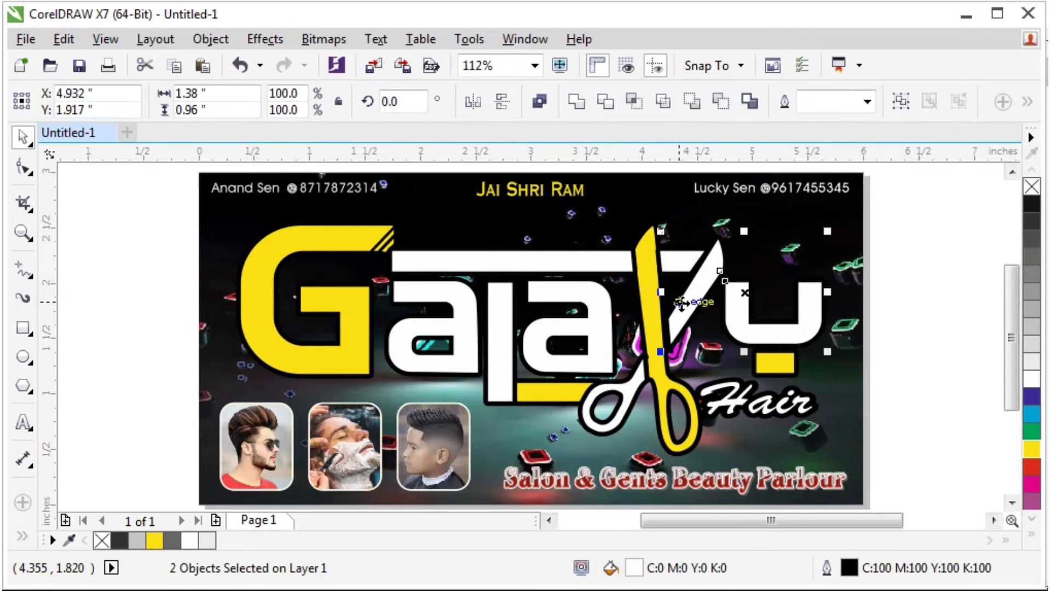
{"action": "left_click", "coordinate": [681, 266], "text": "shift"}
{"action": "left_click", "coordinate": [542, 275], "text": "shift"}
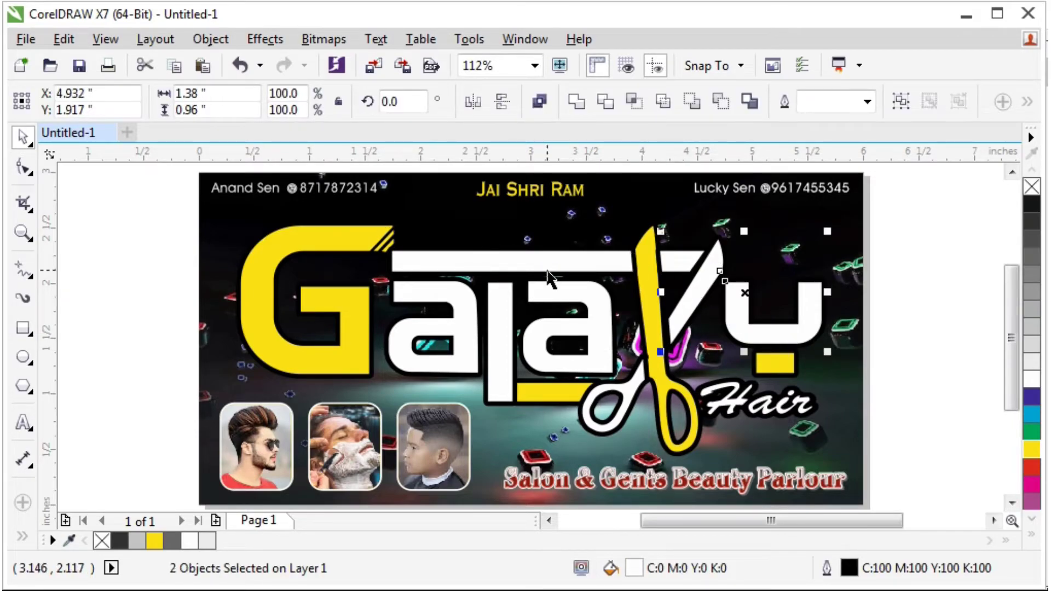
{"action": "left_click", "coordinate": [561, 274], "text": "shift"}
{"action": "left_click", "coordinate": [602, 334], "text": "shift"}
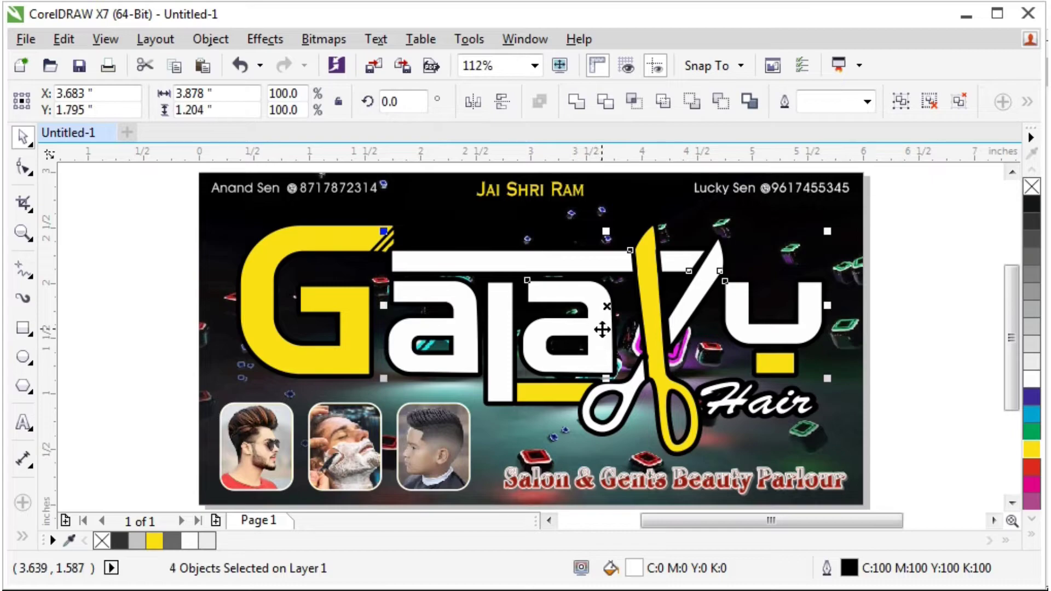
{"action": "left_click", "coordinate": [495, 339], "text": "shift"}
{"action": "left_click", "coordinate": [508, 332], "text": "shift"}
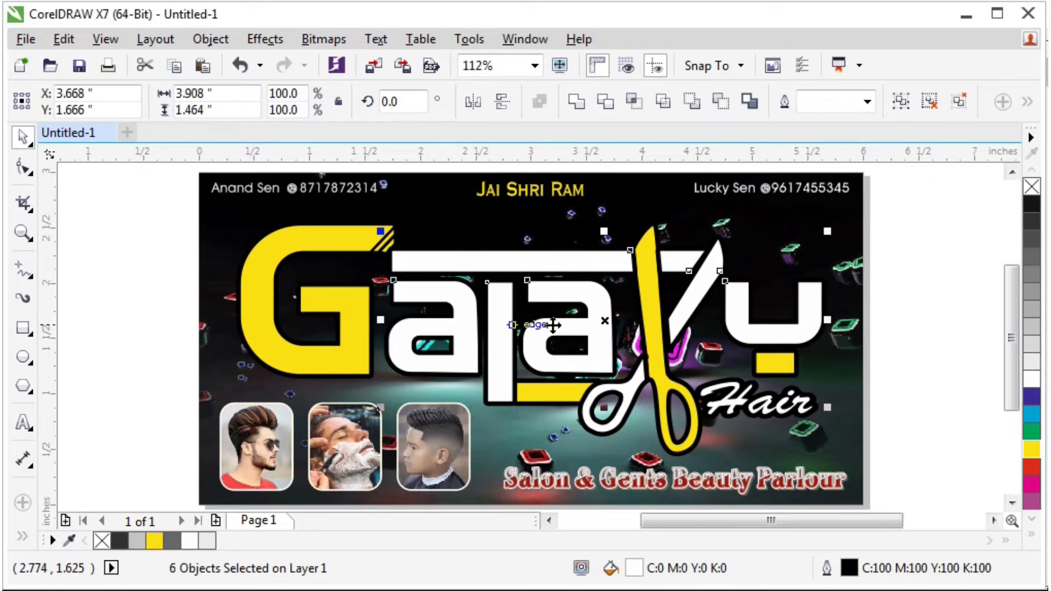
{"action": "left_click", "coordinate": [1032, 450]}
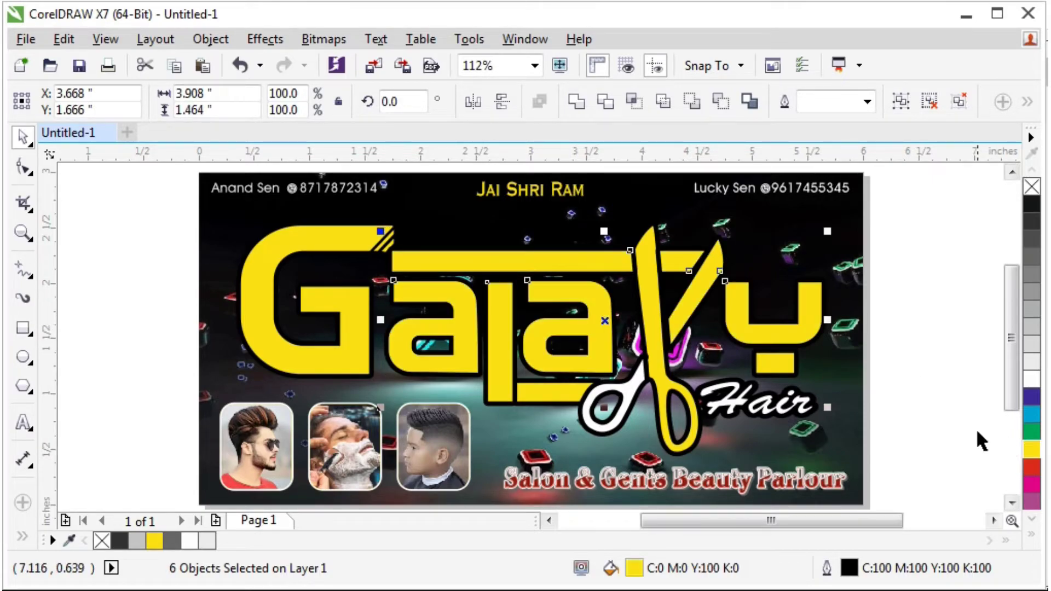
{"action": "left_click", "coordinate": [921, 331]}
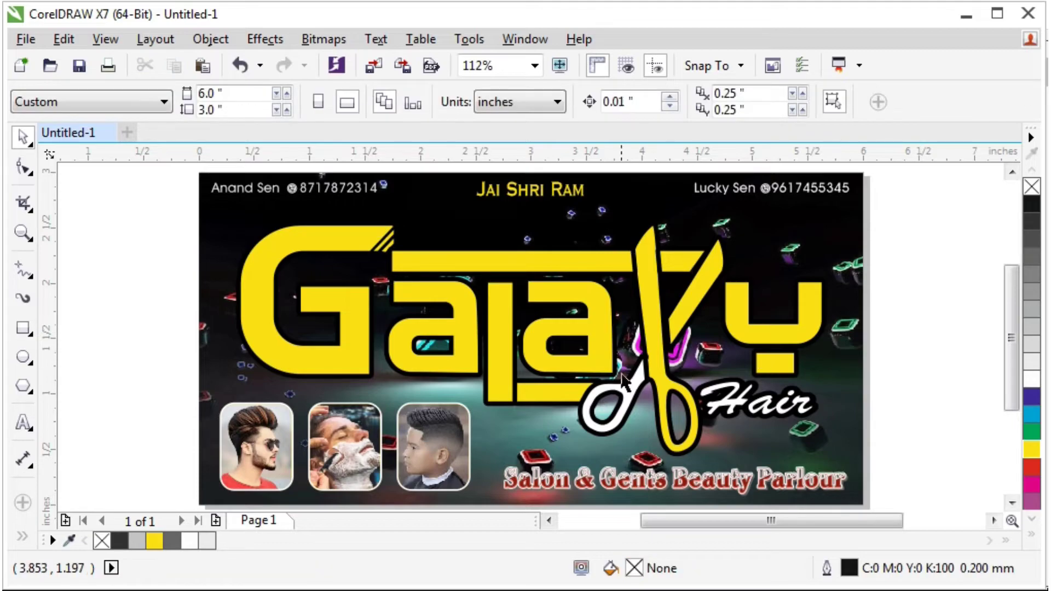
{"action": "left_click", "coordinate": [582, 395]}
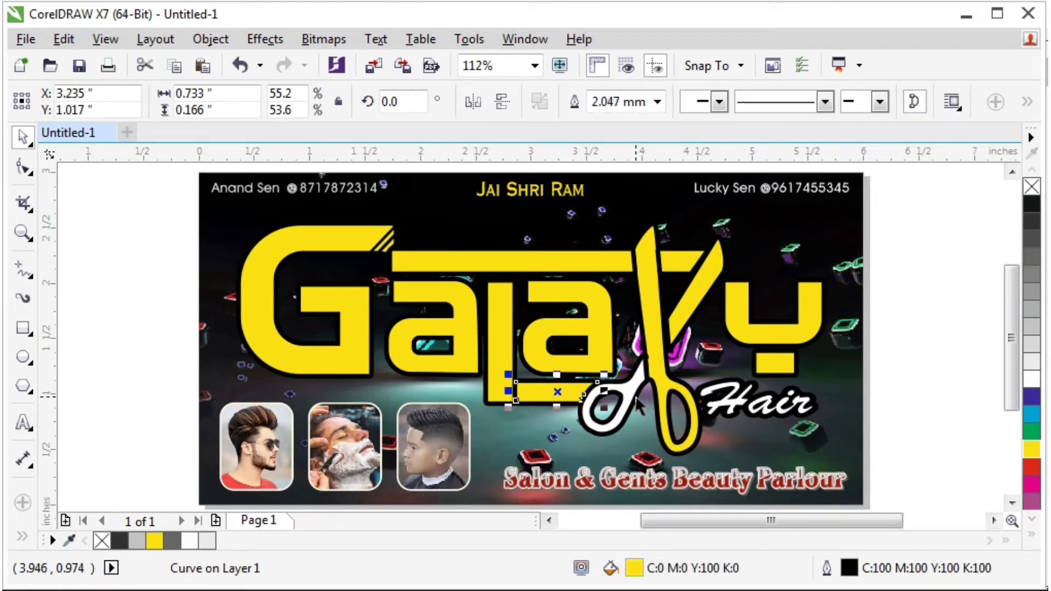
{"action": "key", "text": "ctrl+z"}
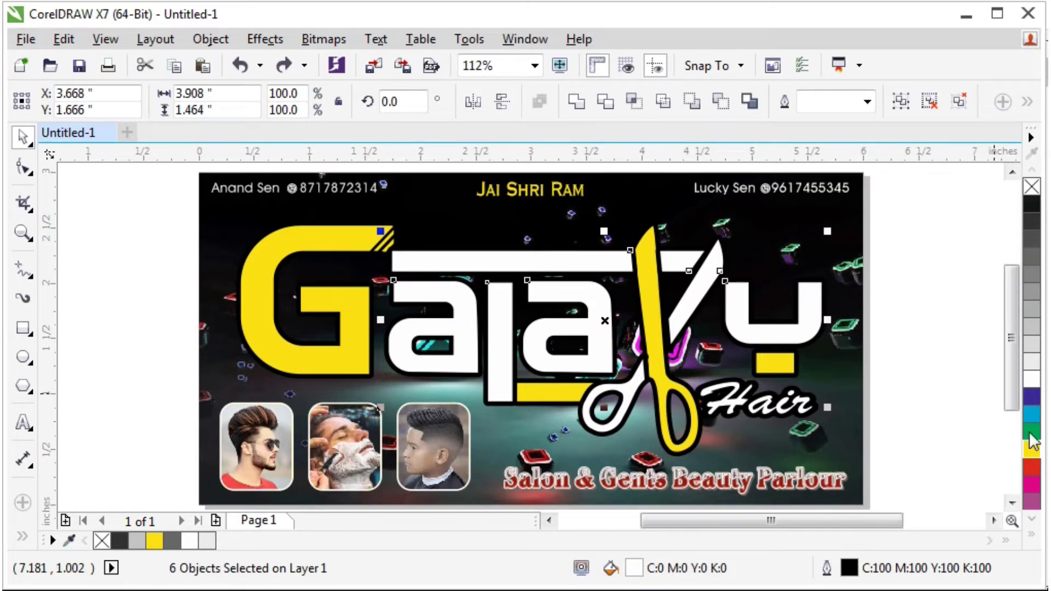
Fill the white letters and scissor handle with orange (C0 M60 Y100 K0).
{"action": "left_click", "coordinate": [1032, 534]}
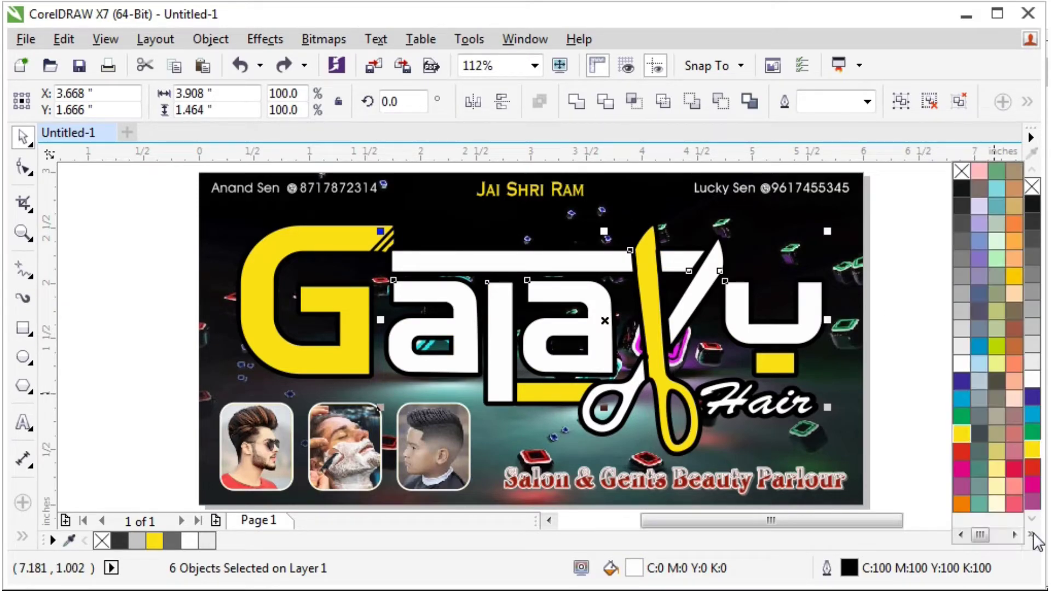
{"action": "left_click", "coordinate": [964, 501]}
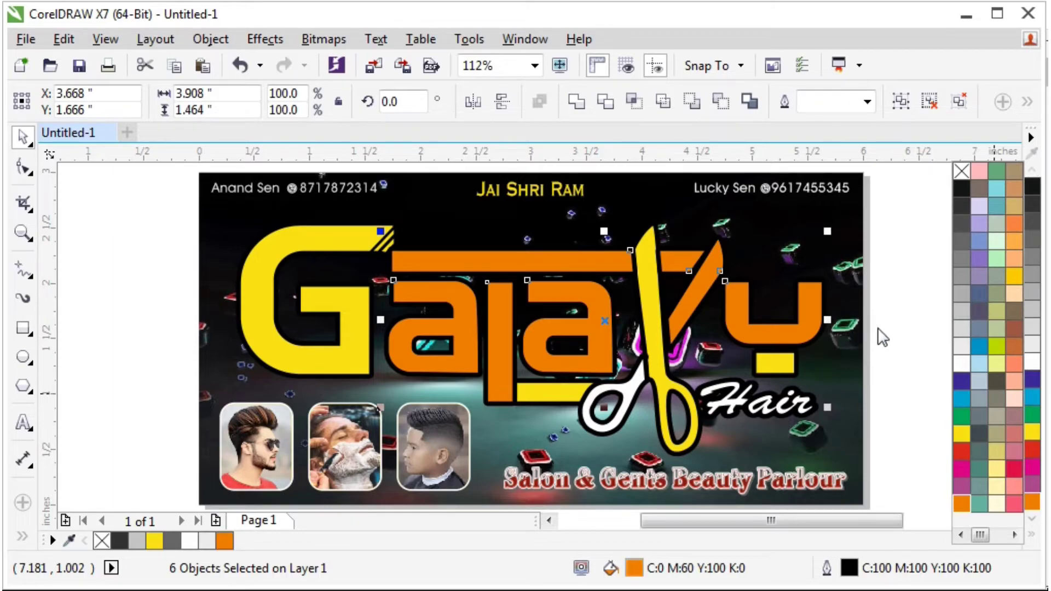
{"action": "left_click", "coordinate": [621, 396]}
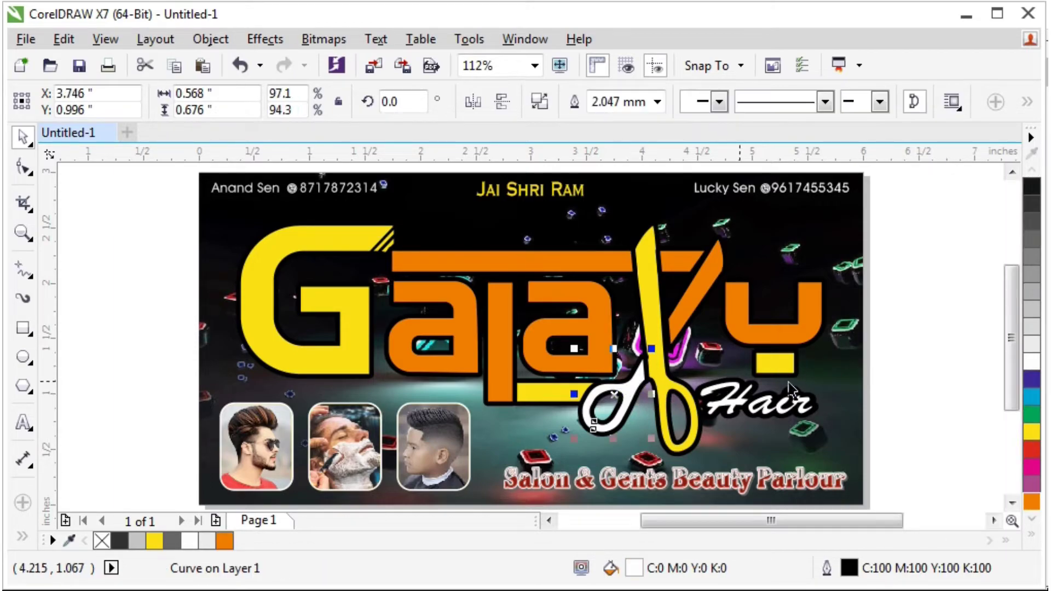
{"action": "left_click", "coordinate": [1032, 501]}
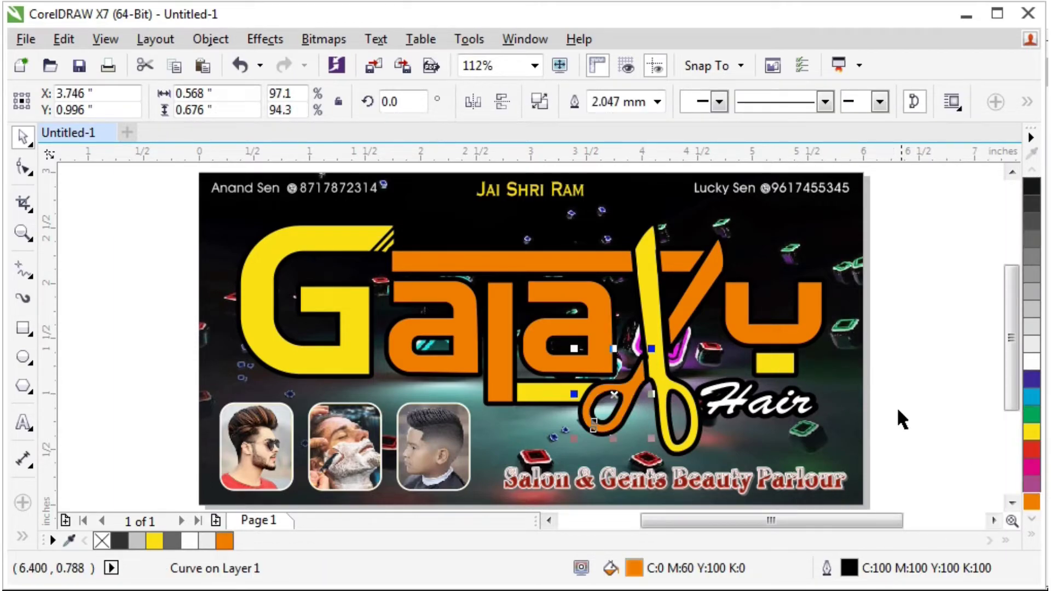
{"action": "left_click", "coordinate": [904, 320]}
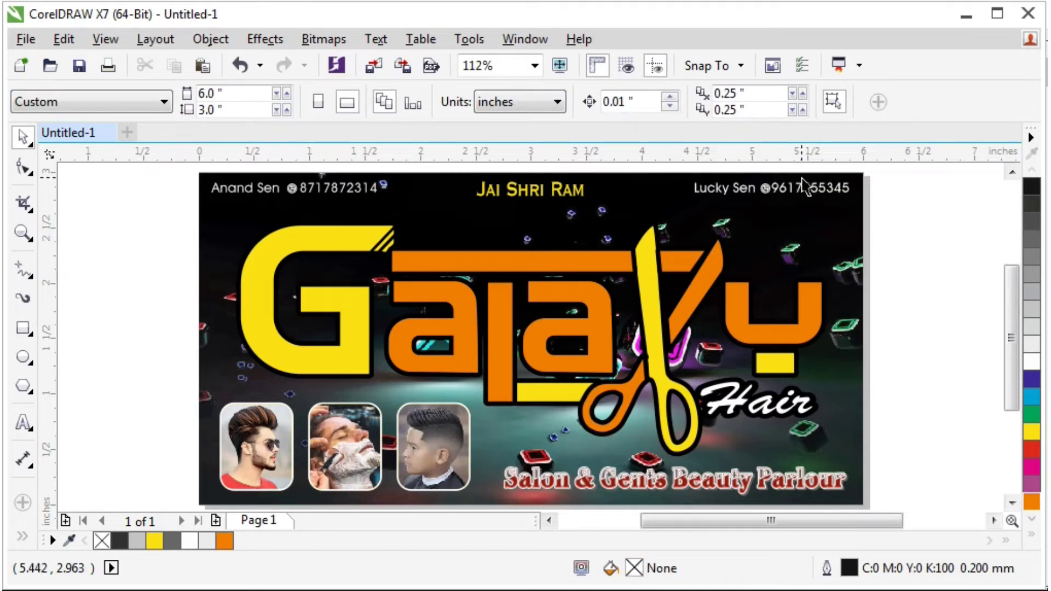
Fill both top phone-number lines with yellow.
{"action": "left_click", "coordinate": [582, 201]}
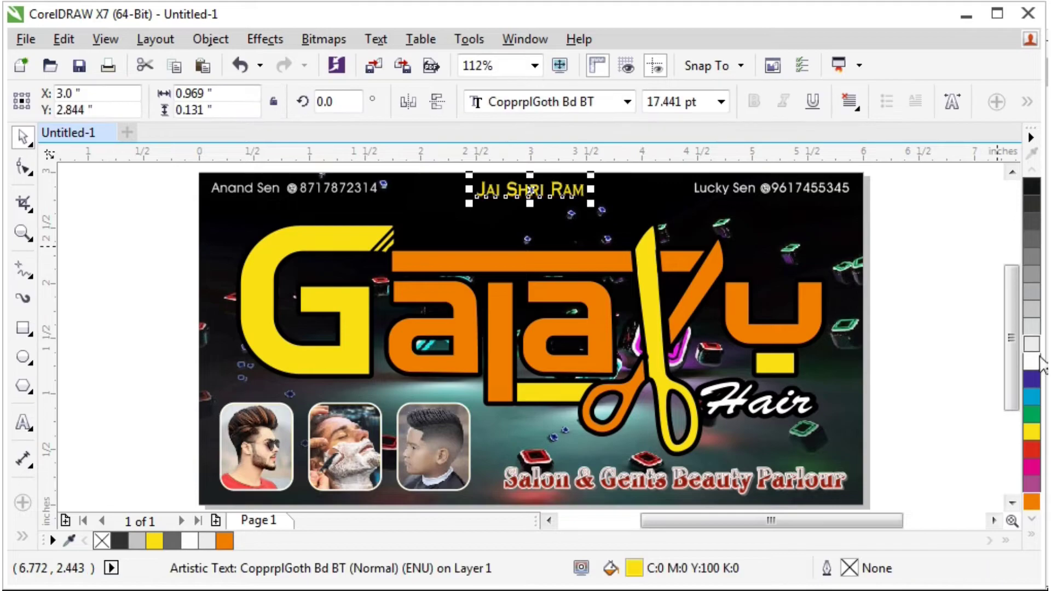
{"action": "left_click", "coordinate": [960, 252]}
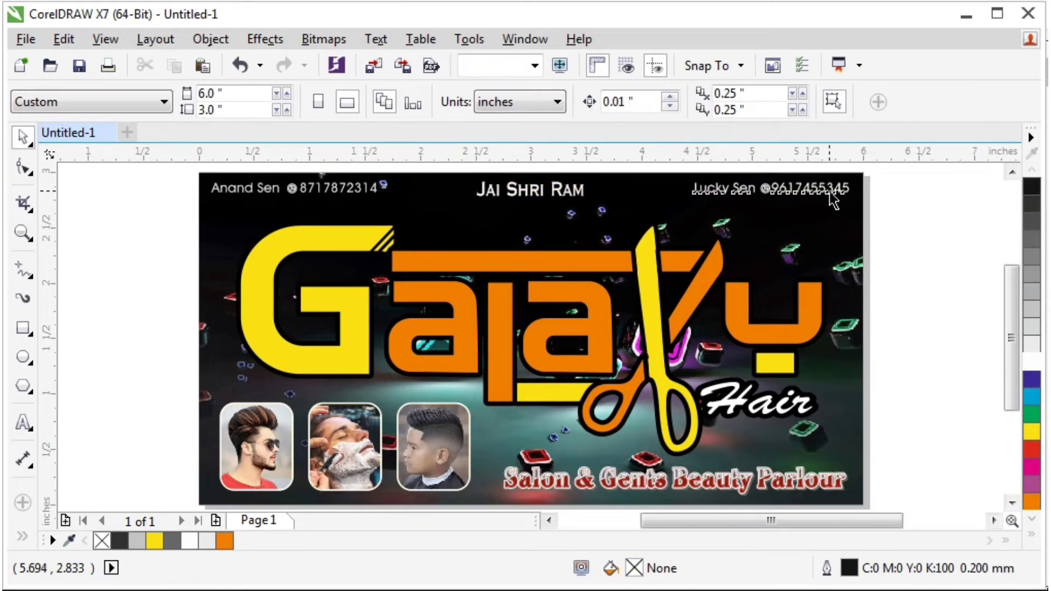
{"action": "left_click", "coordinate": [789, 192]}
{"action": "left_click", "coordinate": [375, 193], "text": "shift"}
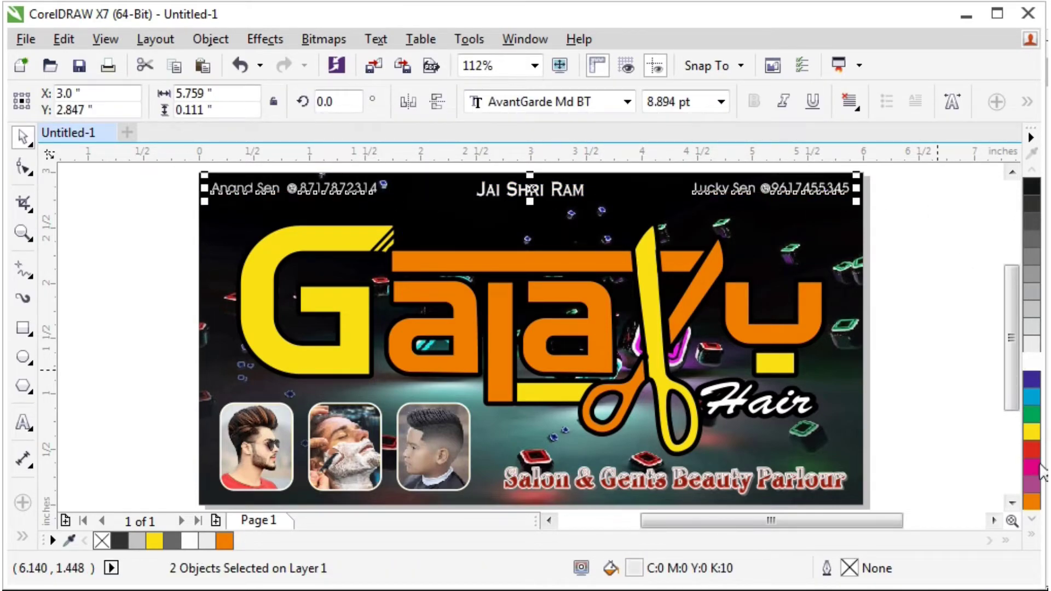
{"action": "left_click", "coordinate": [1032, 432]}
{"action": "left_click", "coordinate": [935, 261]}
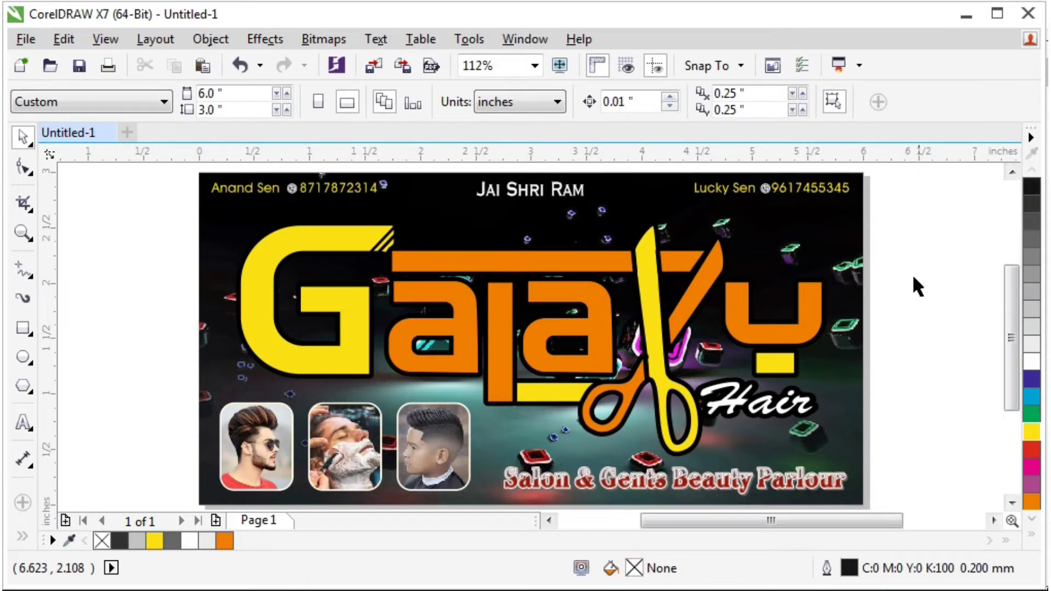
Give the Salon & Gents Beauty Parlour line a white outline and cyan fill.
{"action": "left_click", "coordinate": [764, 415]}
{"action": "scroll", "coordinate": [767, 408], "scroll_direction": "up", "scroll_amount": 2}
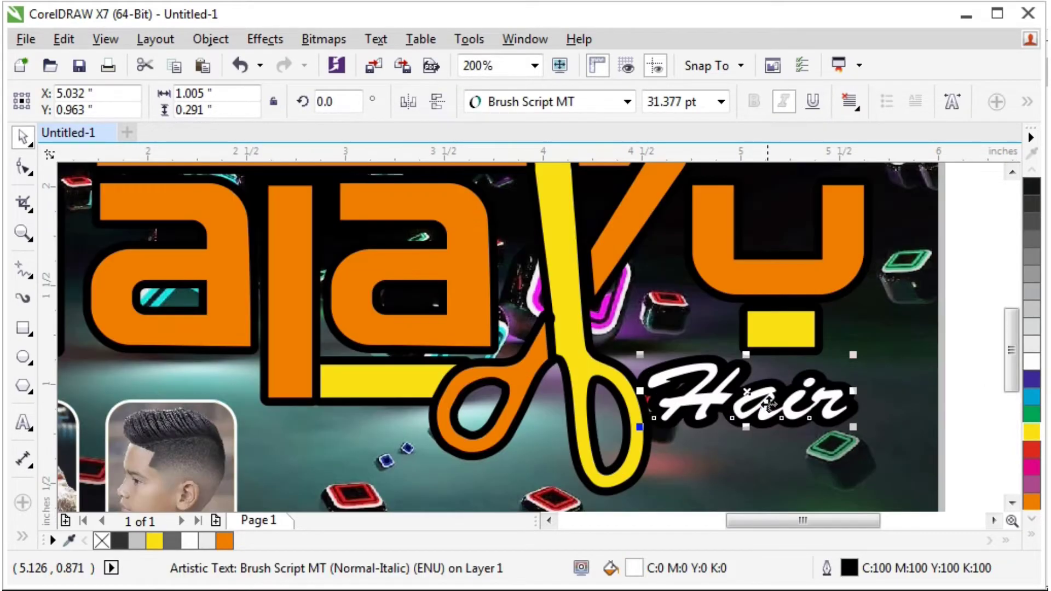
{"action": "left_click", "coordinate": [967, 268]}
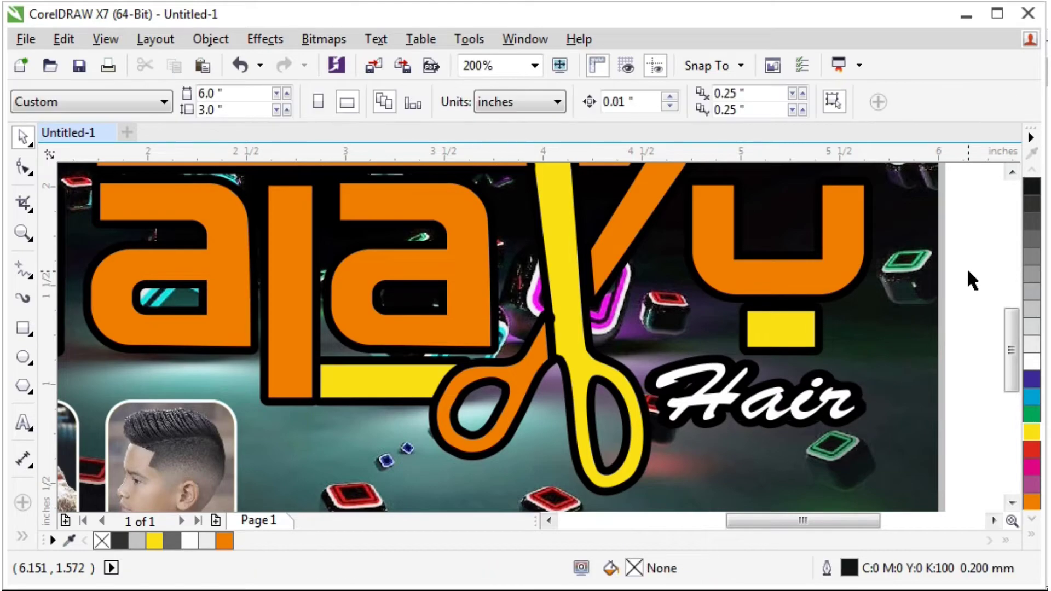
{"action": "scroll", "coordinate": [967, 268], "scroll_direction": "down", "scroll_amount": 2}
{"action": "left_click", "coordinate": [855, 308]}
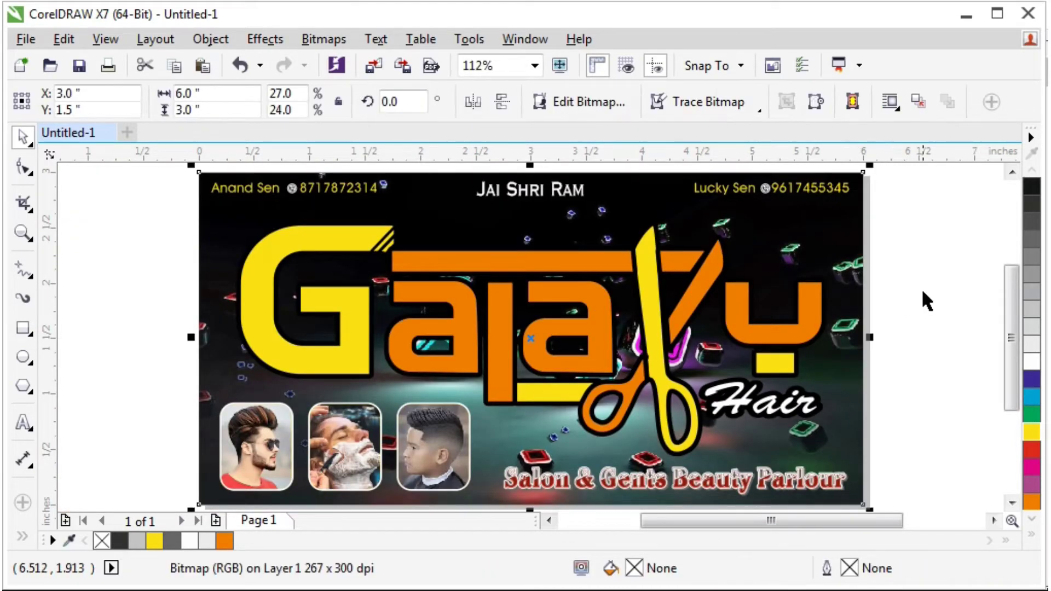
{"action": "left_click", "coordinate": [922, 289]}
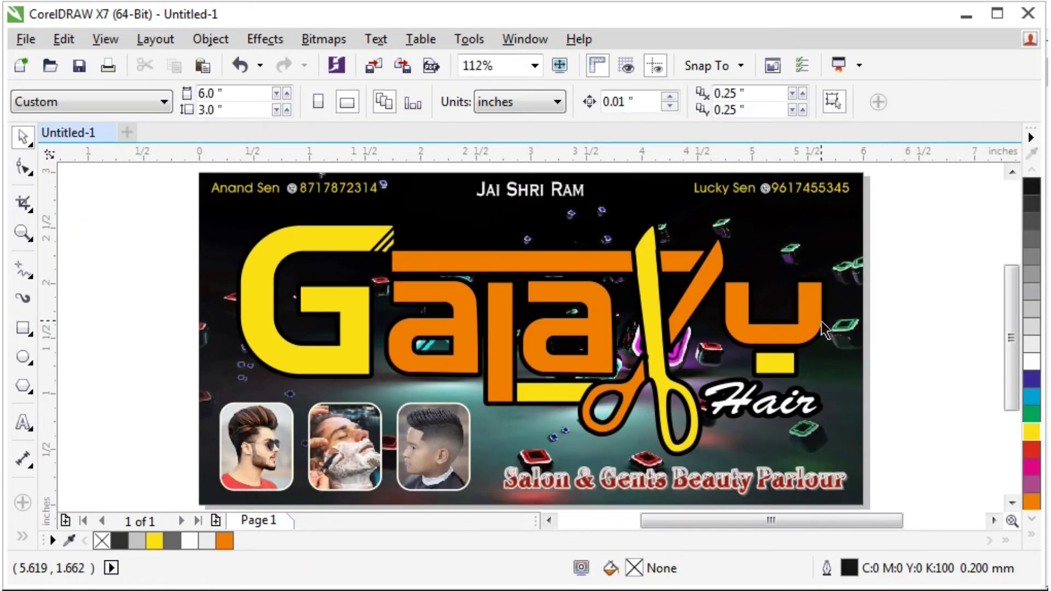
{"action": "left_click", "coordinate": [804, 491]}
{"action": "scroll", "coordinate": [766, 484], "scroll_direction": "up", "scroll_amount": 2}
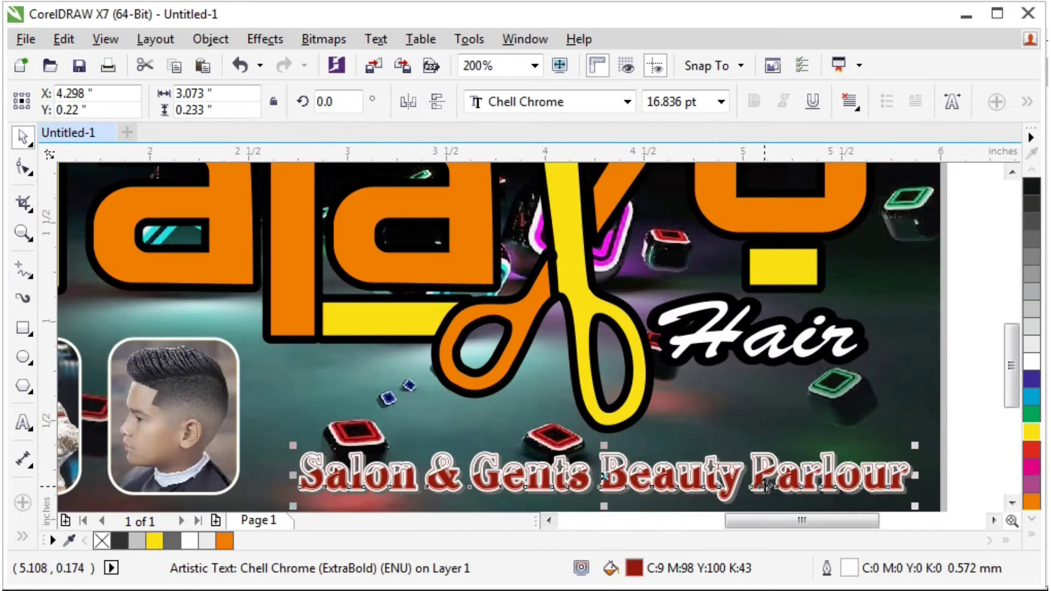
{"action": "left_click_drag", "start_coordinate": [765, 485], "coordinate": [763, 485]}
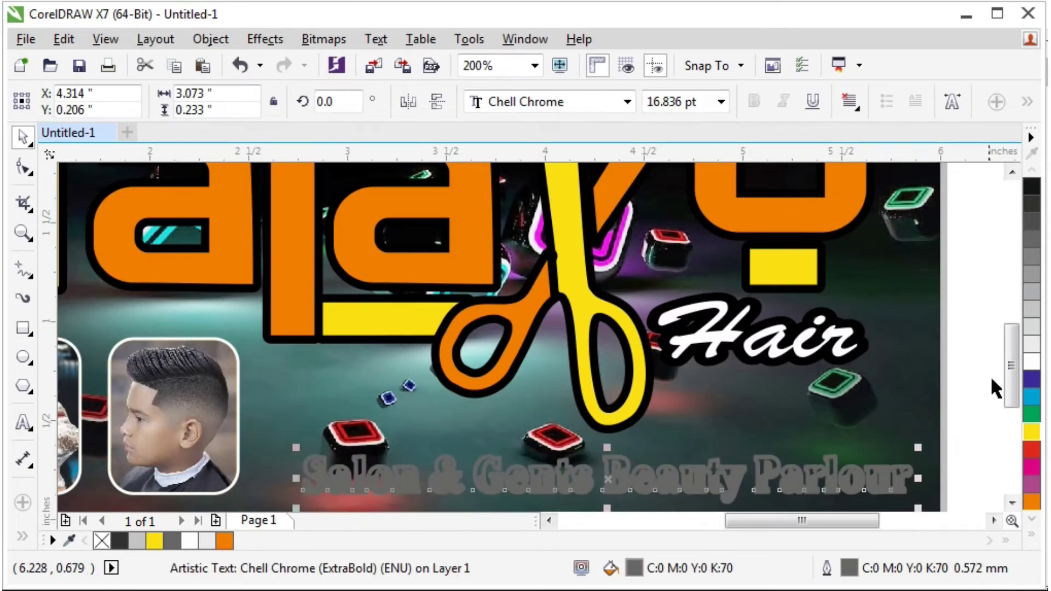
{"action": "right_click", "coordinate": [1032, 360]}
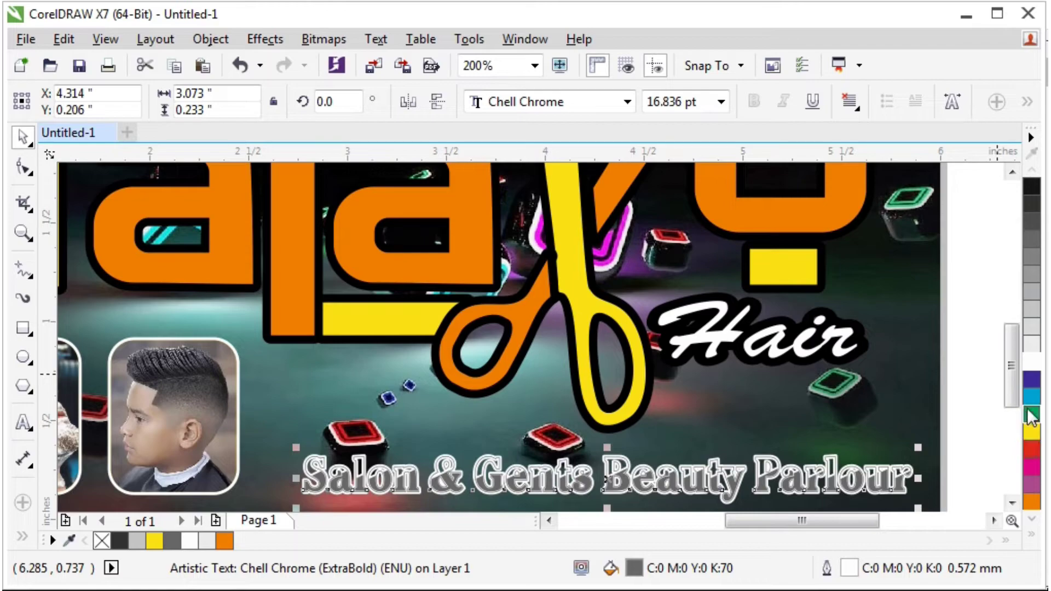
{"action": "left_click", "coordinate": [1032, 395]}
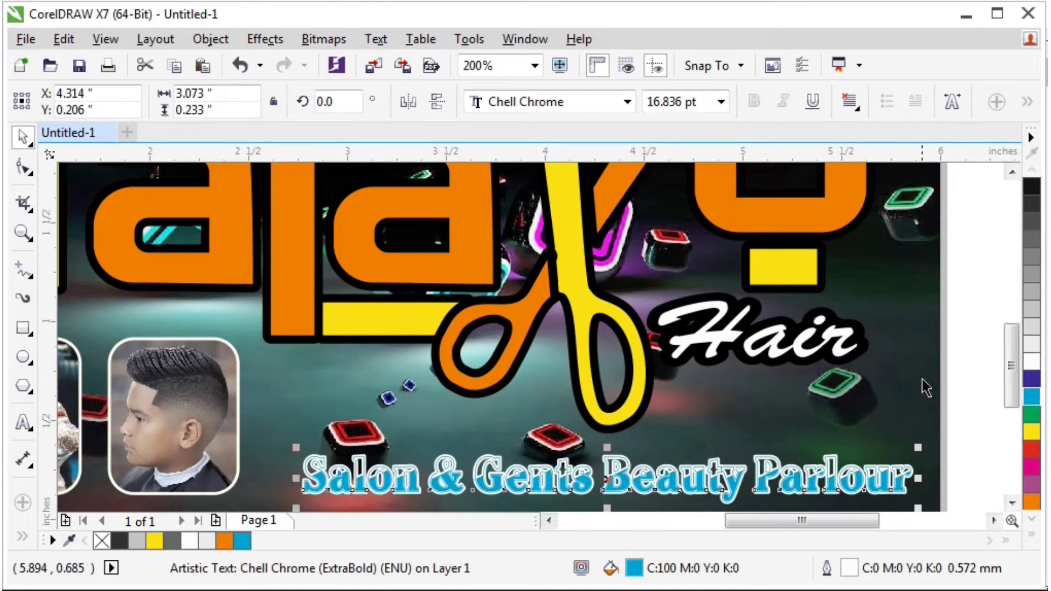
Zoom out to review the whole finished banner.
{"action": "left_click", "coordinate": [934, 392]}
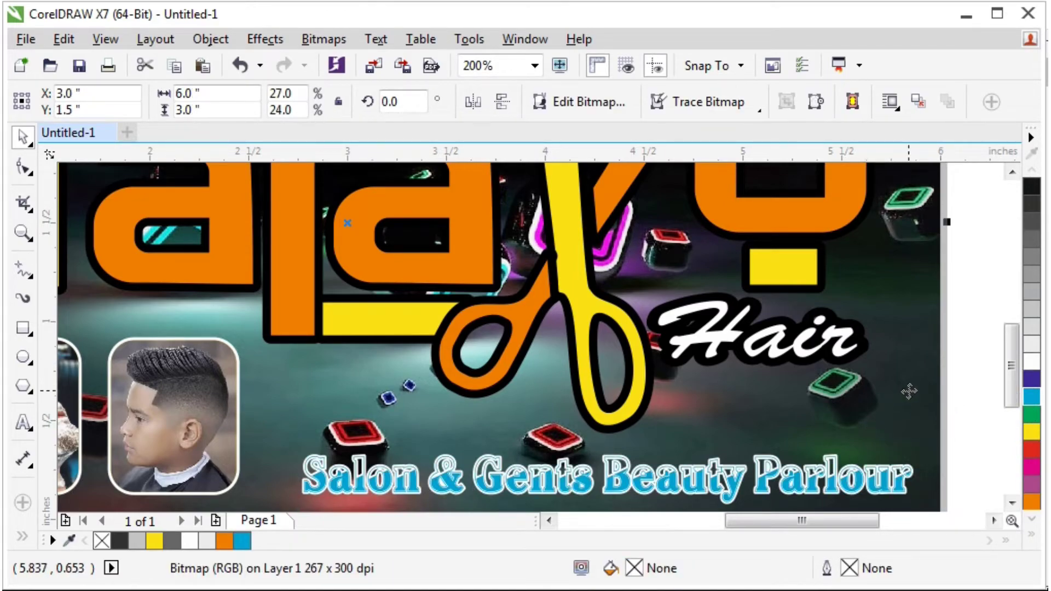
{"action": "key", "text": "F4"}
{"action": "left_click", "coordinate": [878, 345]}
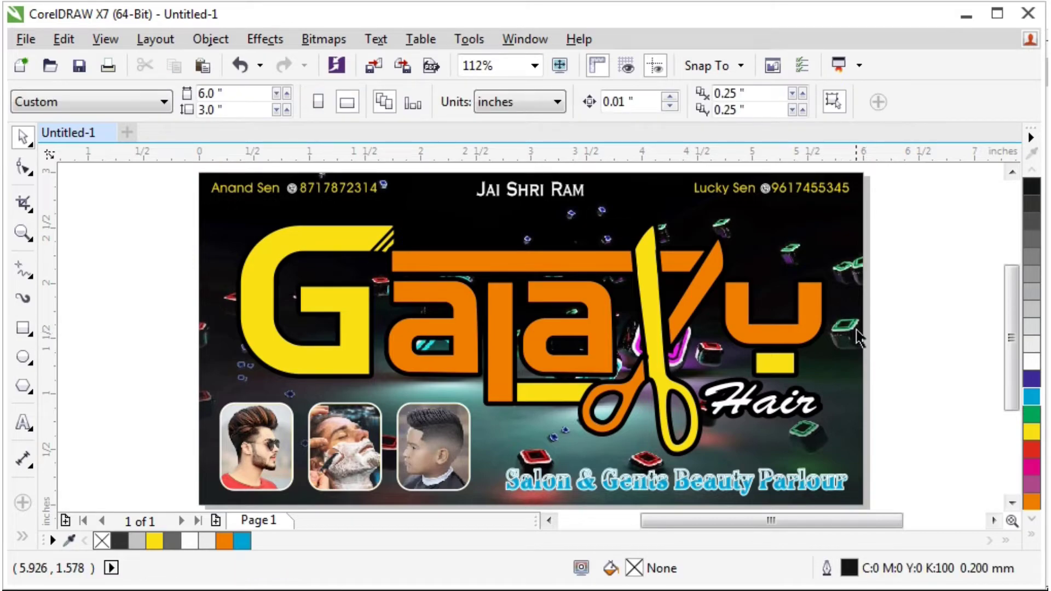
{"action": "scroll", "coordinate": [866, 343], "scroll_direction": "up", "scroll_amount": 2}
{"action": "scroll", "coordinate": [865, 342], "scroll_direction": "down", "scroll_amount": 2}
Type 'SA Graphic Design' plus a phone number beside the page and drag it onto the banner.
{"action": "left_click", "coordinate": [24, 422]}
{"action": "left_click", "coordinate": [158, 368]}
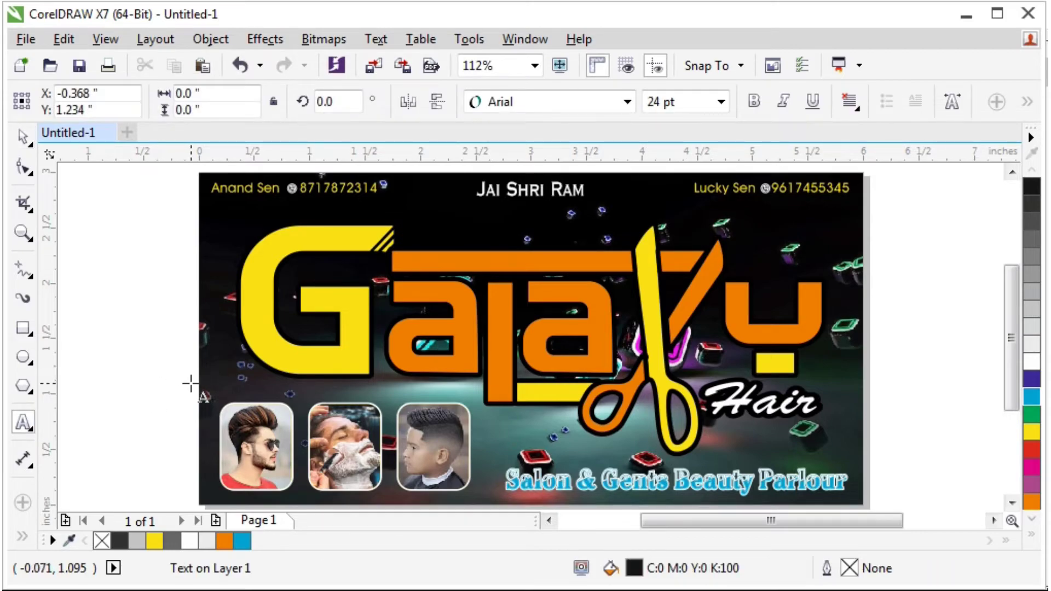
{"action": "type", "text": "SA G"}
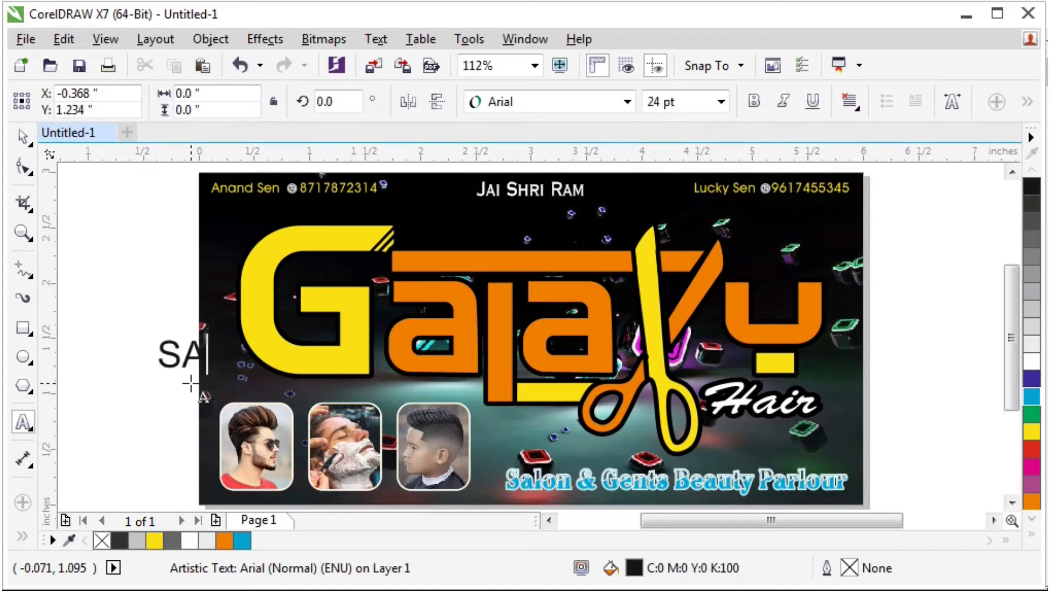
{"action": "type", "text": "rap"}
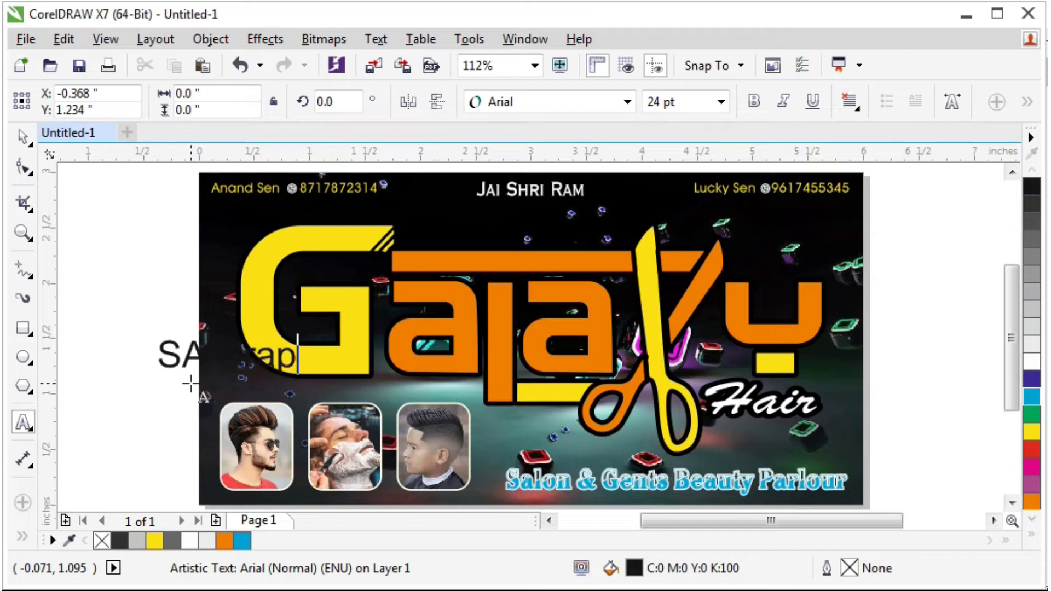
{"action": "type", "text": "hi"}
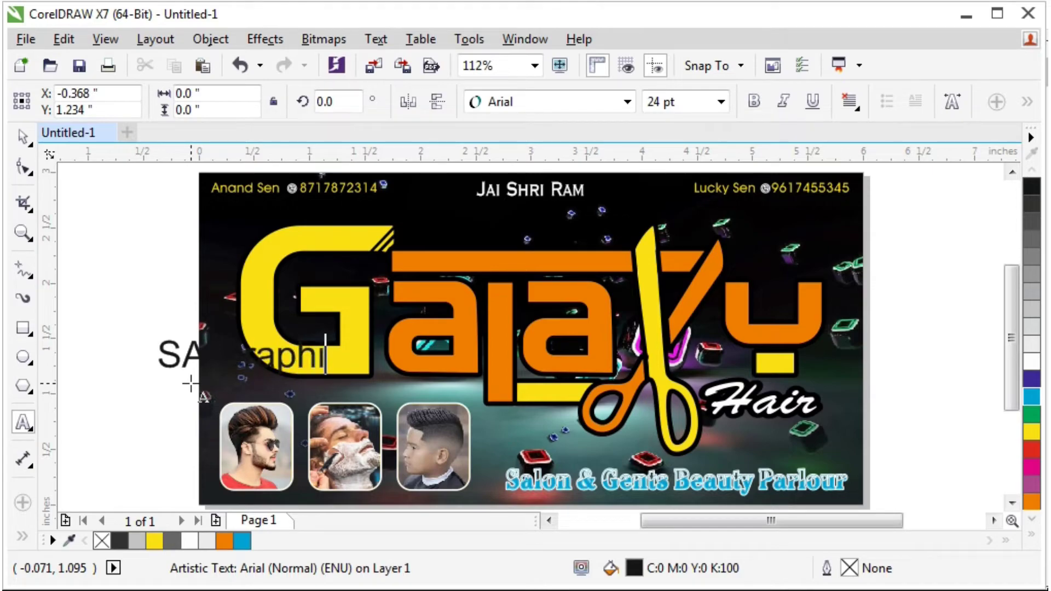
{"action": "type", "text": "c Design"}
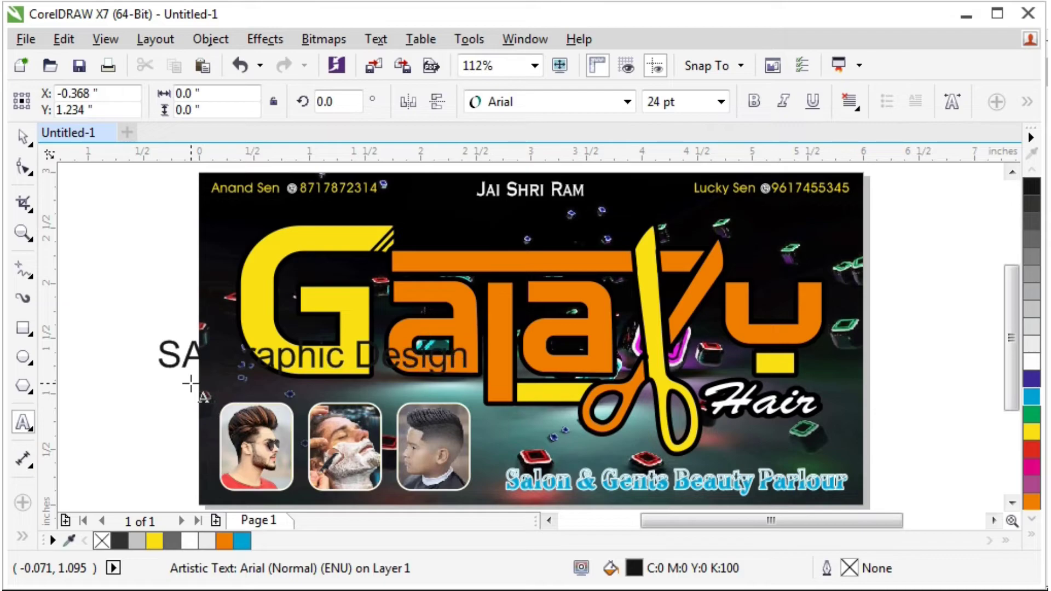
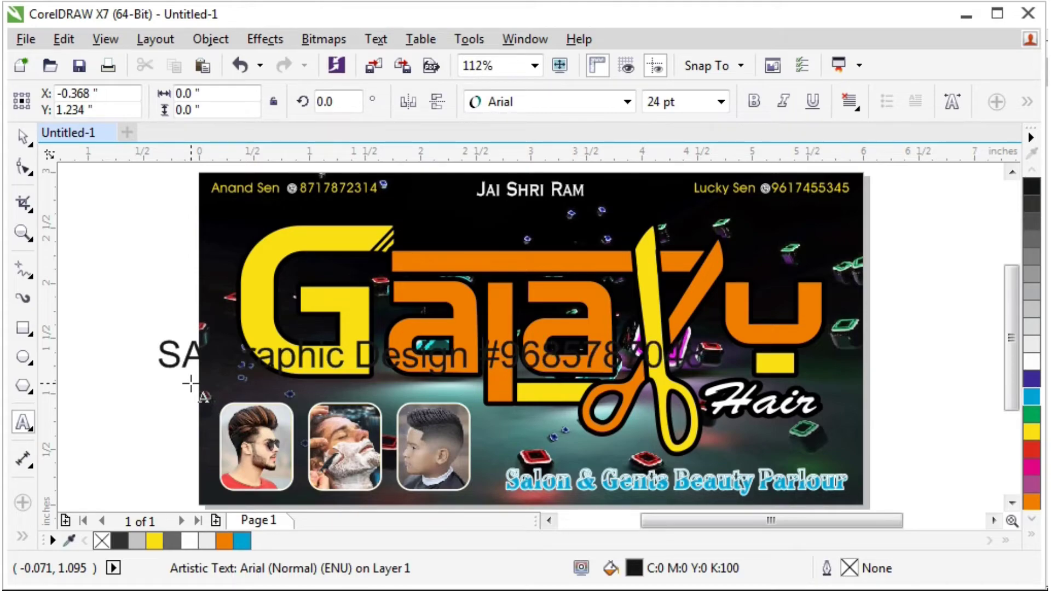
{"action": "left_click", "coordinate": [23, 137]}
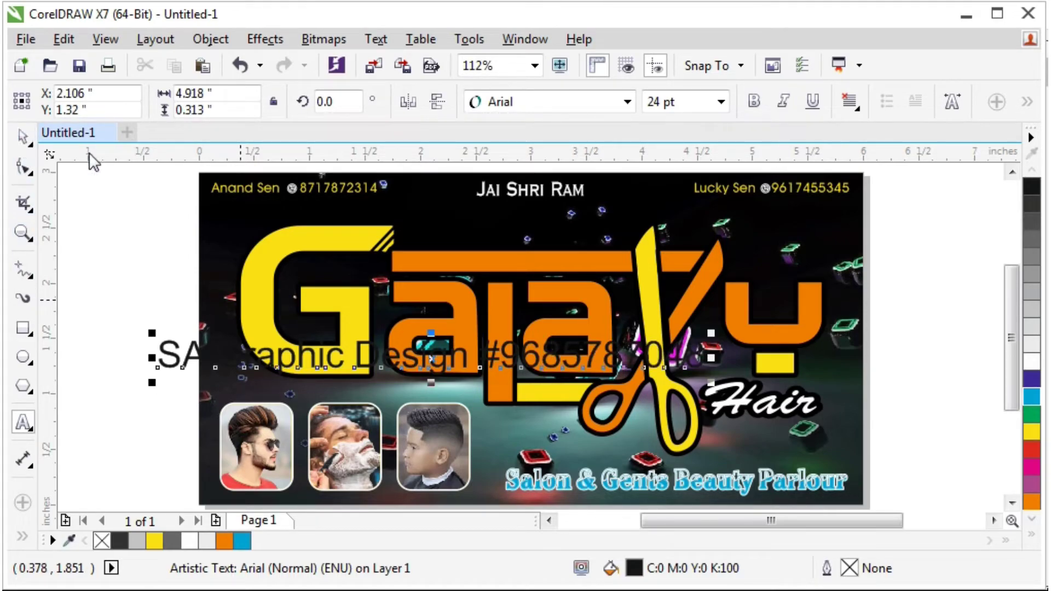
{"action": "left_click_drag", "start_coordinate": [320, 346], "coordinate": [498, 331]}
{"action": "scroll", "coordinate": [460, 419], "scroll_direction": "down", "scroll_amount": 3}
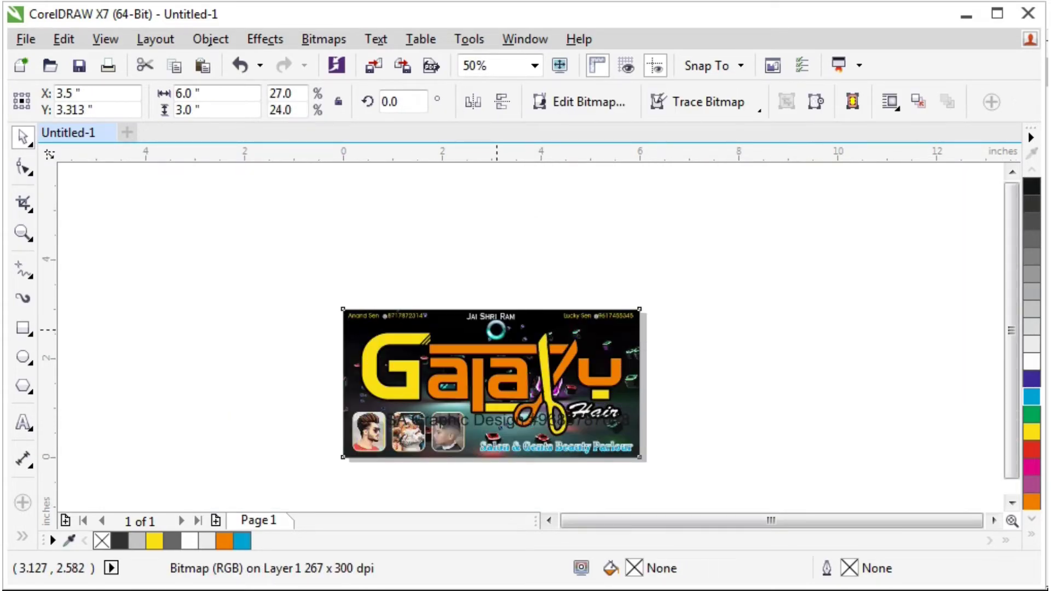
Undo the PowerClip and set the credit text's font to AvantGarde Md BT.
{"action": "key", "text": "ctrl+z"}
{"action": "key", "text": "ctrl+z"}
{"action": "key", "text": "ctrl+z"}
{"action": "key", "text": "ctrl+z"}
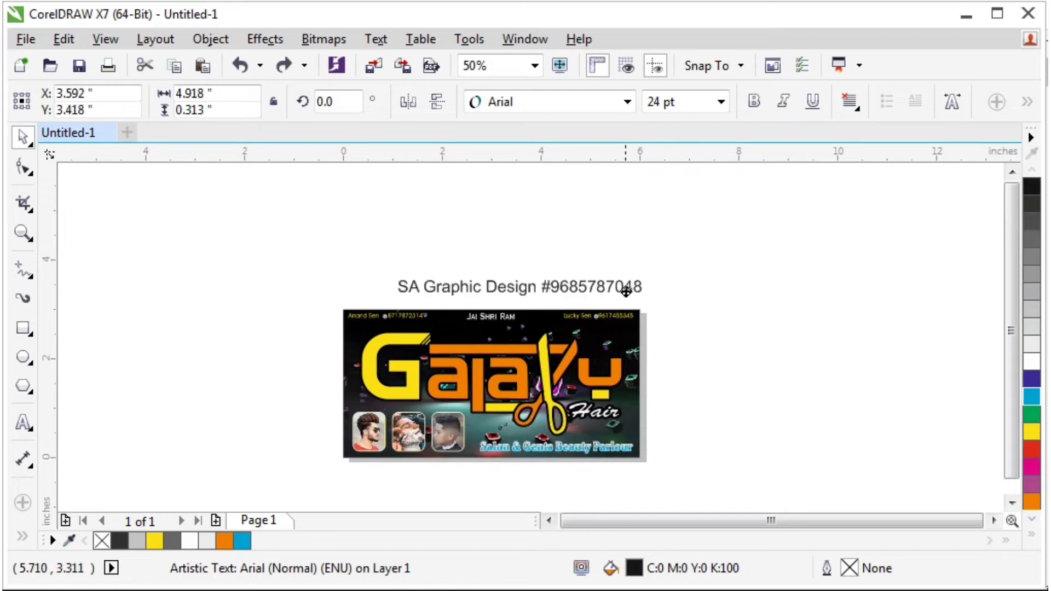
{"action": "scroll", "coordinate": [567, 282], "scroll_direction": "up", "scroll_amount": 1}
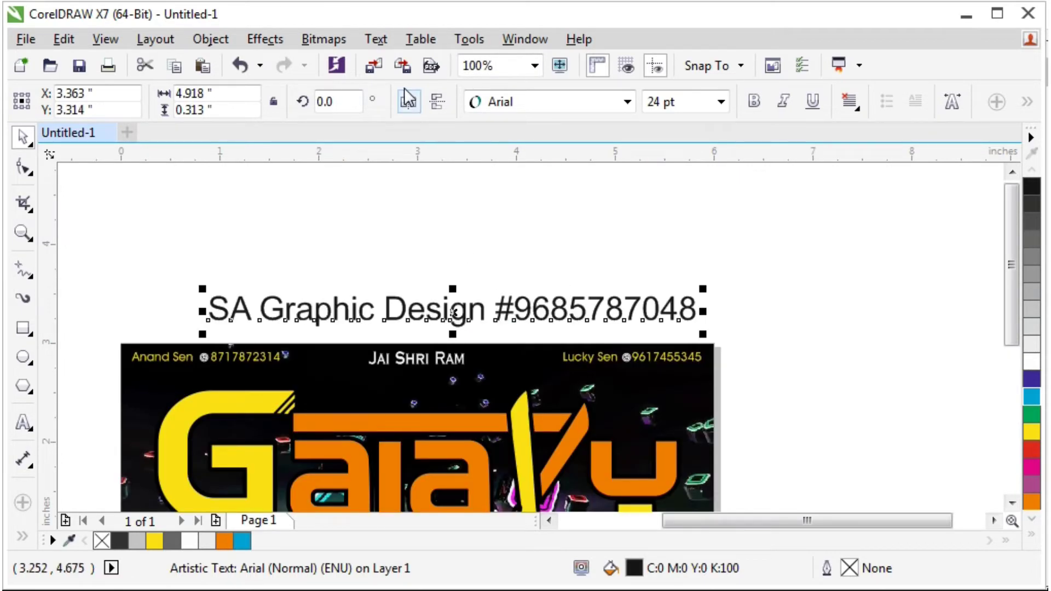
{"action": "left_click", "coordinate": [544, 105]}
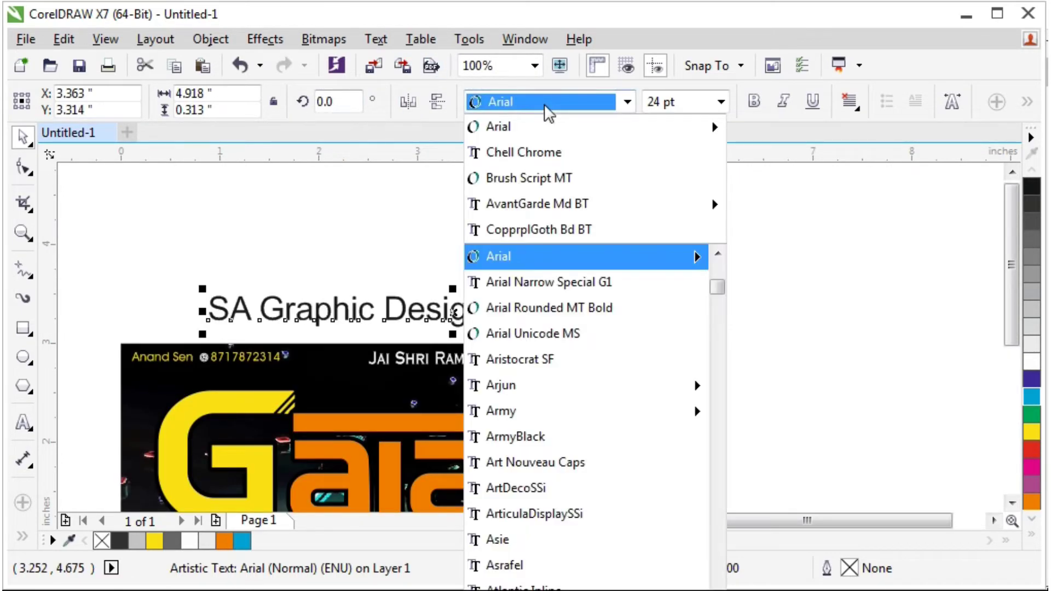
{"action": "key", "text": "Down"}
{"action": "key", "text": "Down"}
{"action": "key", "text": "Down"}
{"action": "key", "text": "Down"}
{"action": "key", "text": "Down"}
{"action": "key", "text": "Down"}
{"action": "key", "text": "Down"}
{"action": "key", "text": "Down"}
{"action": "key", "text": "Down"}
{"action": "key", "text": "Down"}
{"action": "key", "text": "Down"}
{"action": "key", "text": "Down"}
{"action": "key", "text": "Down"}
{"action": "key", "text": "Down"}
{"action": "key", "text": "Down"}
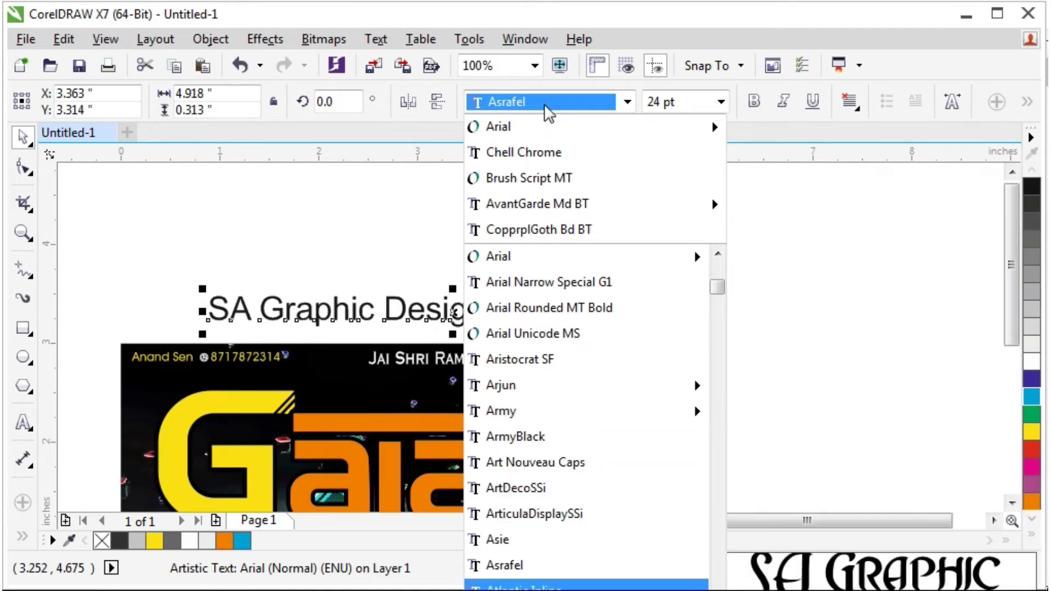
{"action": "key", "text": "Down"}
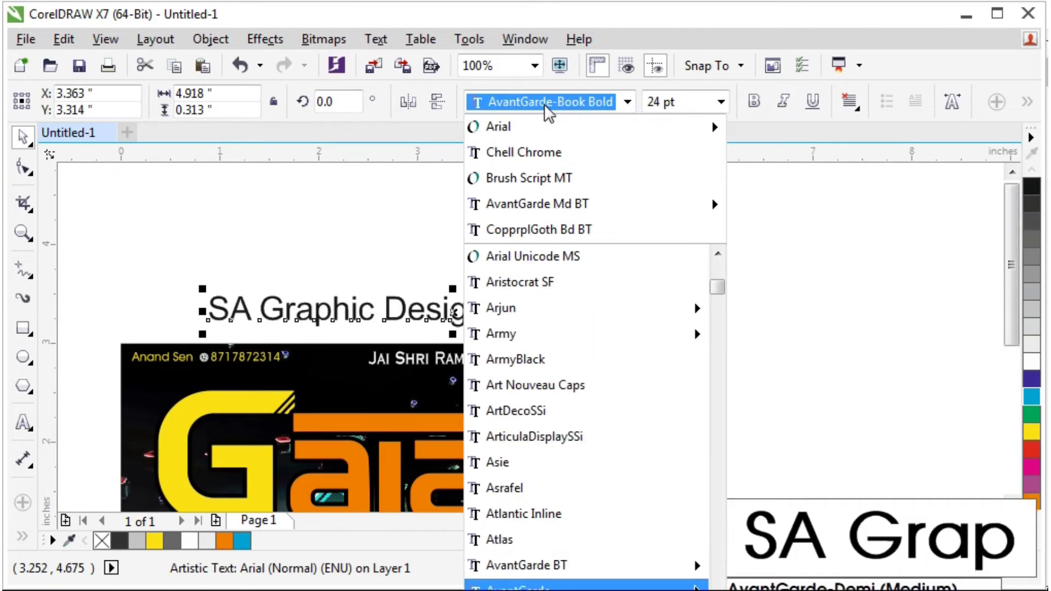
{"action": "key", "text": "Up"}
{"action": "key", "text": "Return"}
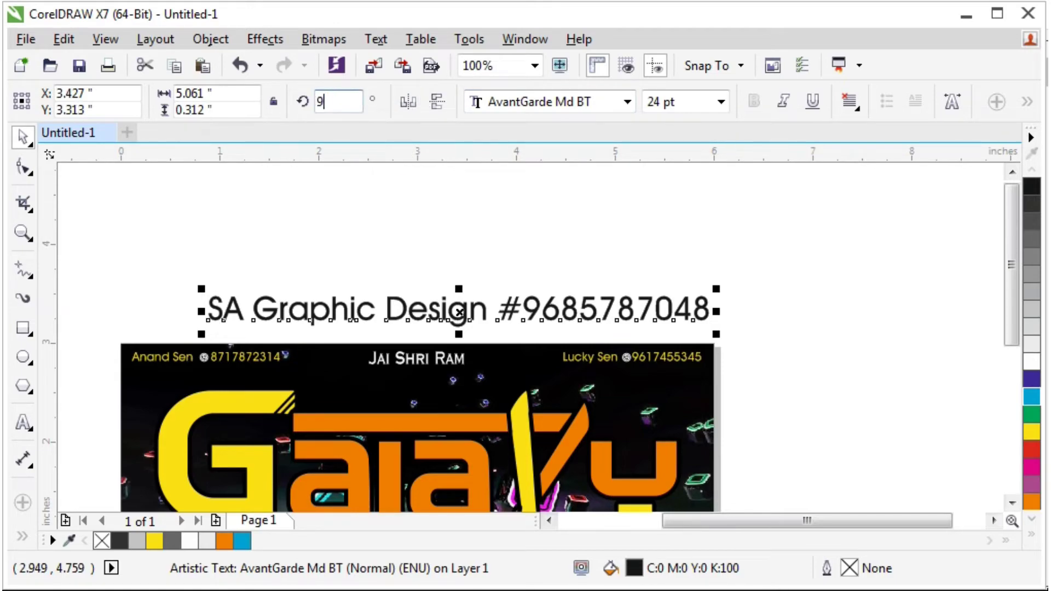
Rotate the credit text 90° and centre it on the page.
{"action": "double_click", "coordinate": [360, 99]}
{"action": "type", "text": "90"}
{"action": "key", "text": "Return"}
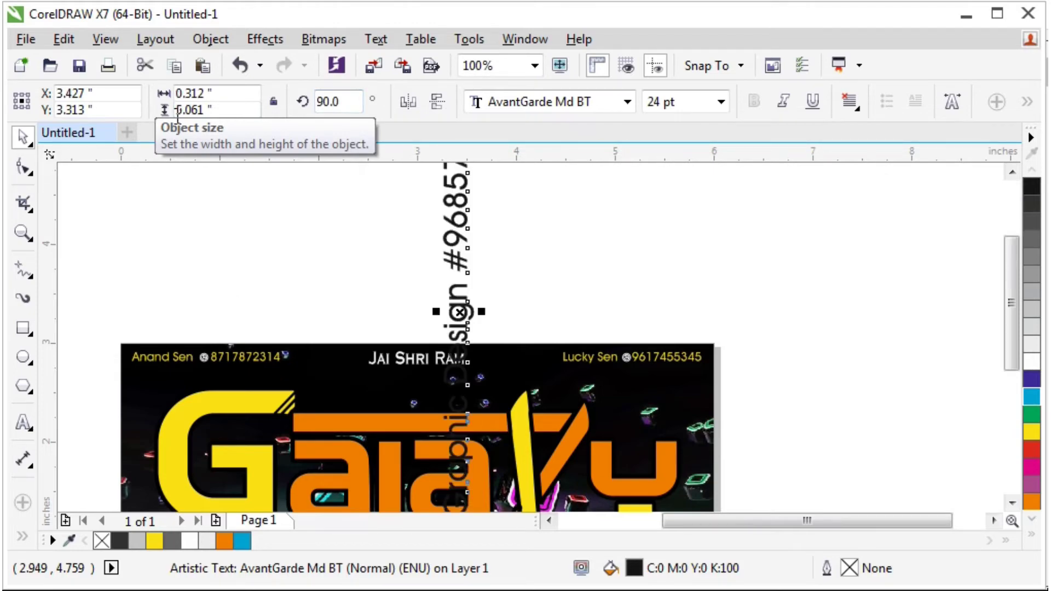
{"action": "key", "text": "p"}
{"action": "key", "text": "F4"}
Shrink the vertical credit text to about half its size.
{"action": "left_click", "coordinate": [846, 389]}
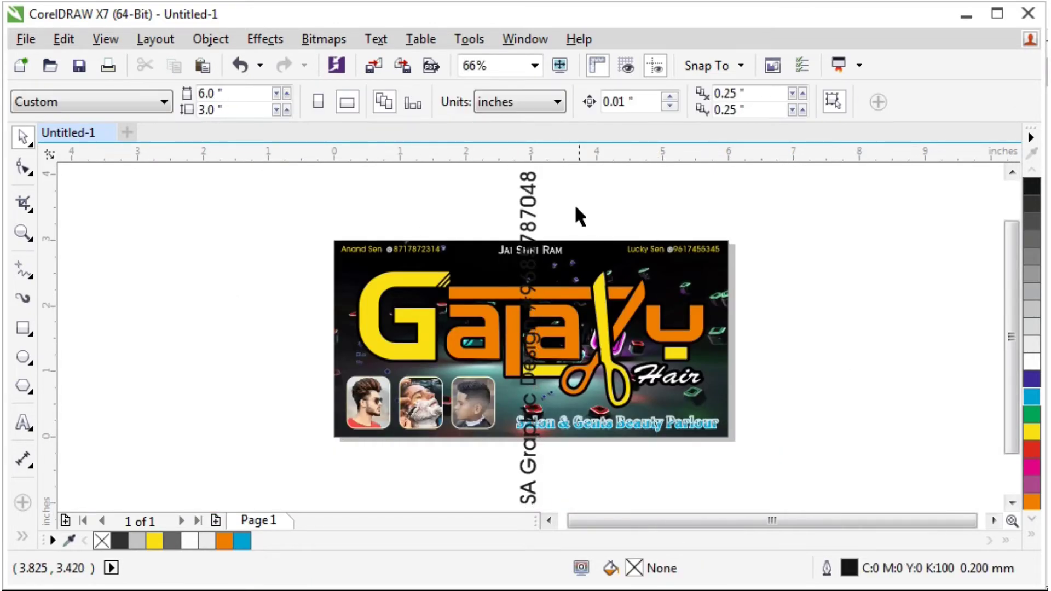
{"action": "left_click", "coordinate": [533, 183]}
{"action": "left_click_drag", "start_coordinate": [547, 167], "coordinate": [552, 289]}
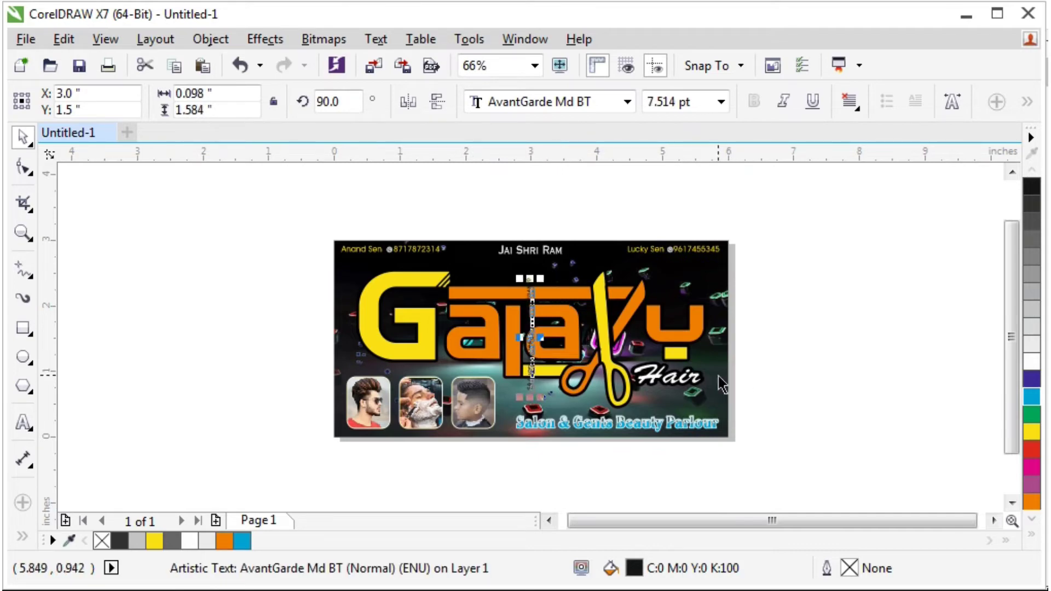
{"action": "left_click", "coordinate": [718, 377], "text": "shift"}
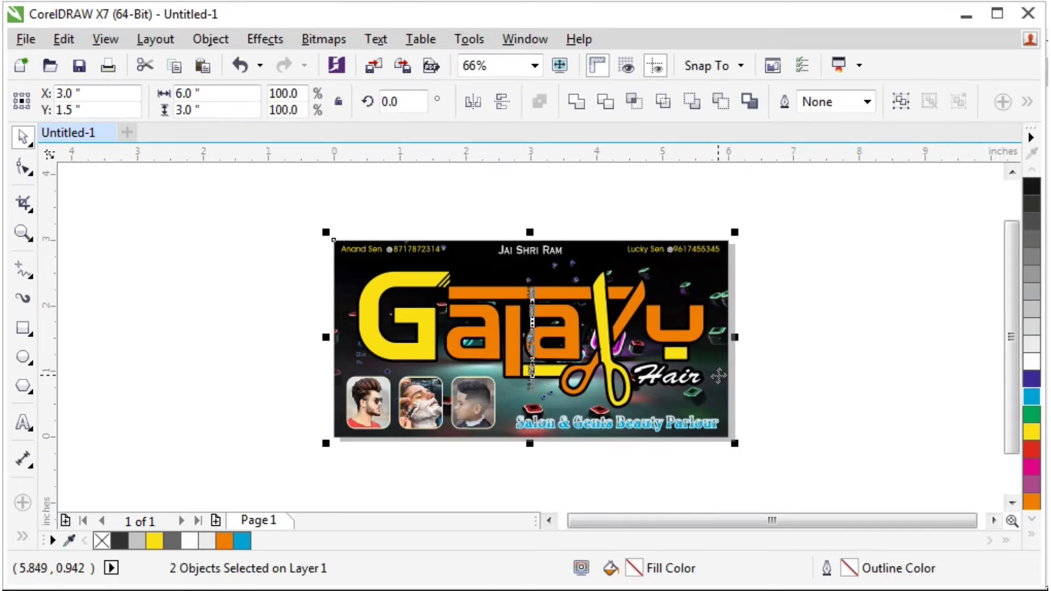
{"action": "left_click", "coordinate": [774, 347]}
Nudge the credit text toward the right edge and shrink it further to 6.2 pt.
{"action": "scroll", "coordinate": [734, 346], "scroll_direction": "up", "scroll_amount": 5}
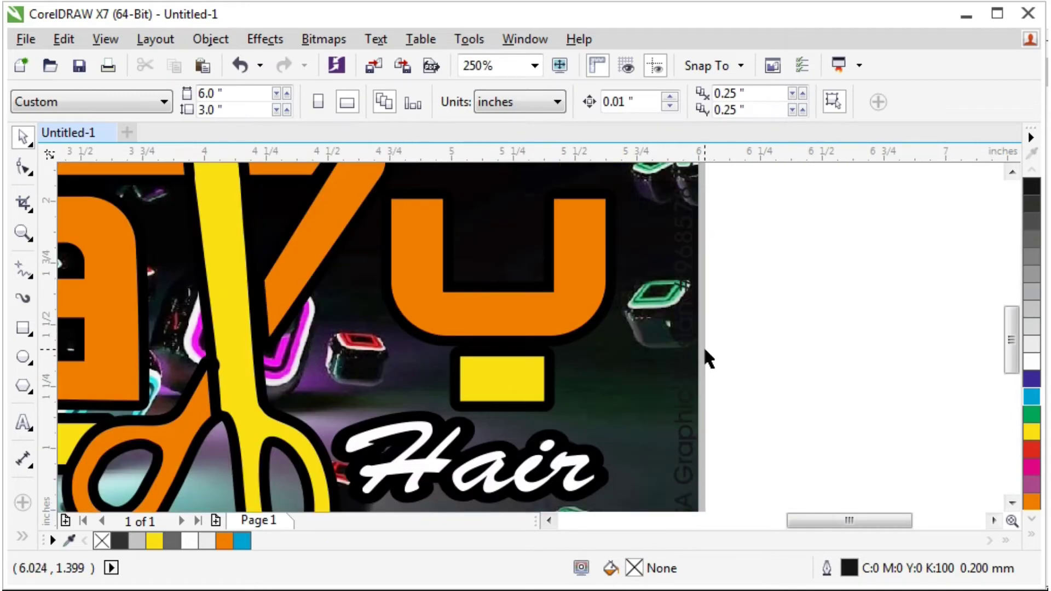
{"action": "left_click", "coordinate": [689, 353]}
{"action": "key", "text": "Left"}
{"action": "key", "text": "Left"}
{"action": "key", "text": "Left"}
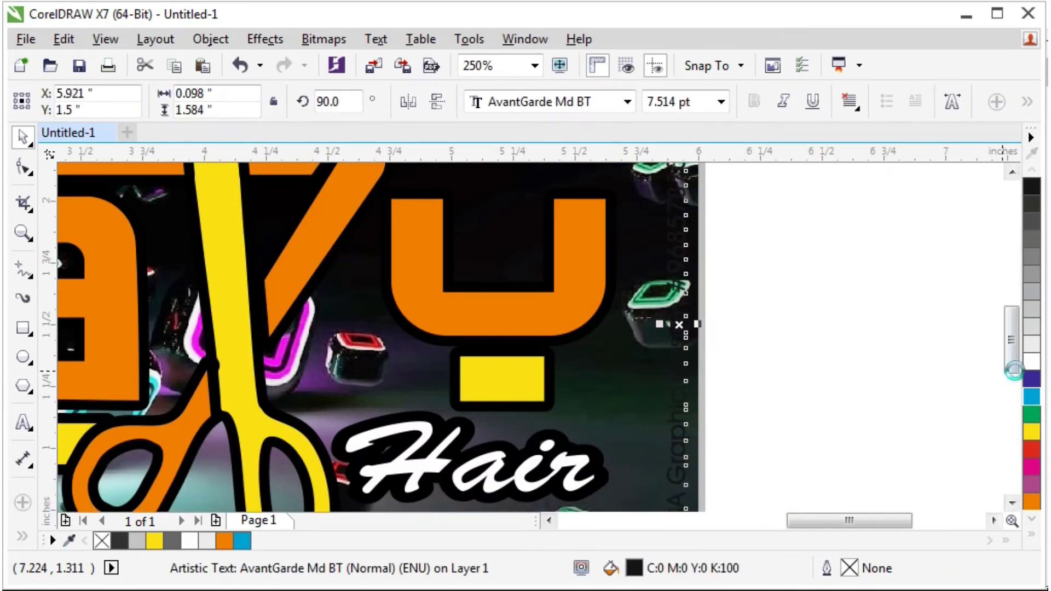
{"action": "left_click", "coordinate": [733, 294]}
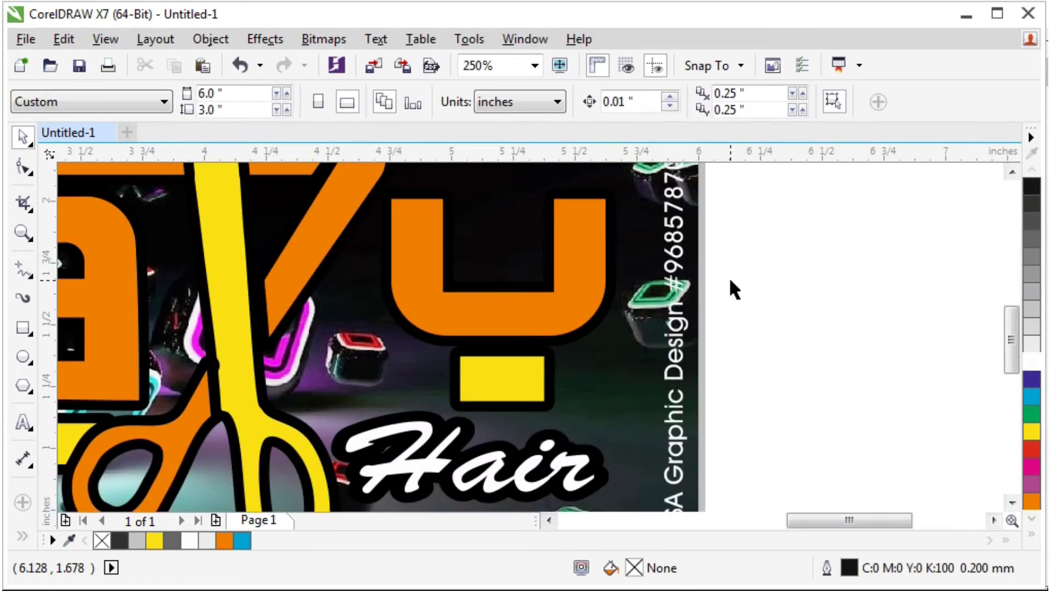
{"action": "key", "text": "shift+F4"}
{"action": "left_click", "coordinate": [855, 267]}
{"action": "scroll", "coordinate": [856, 268], "scroll_direction": "up", "scroll_amount": 2}
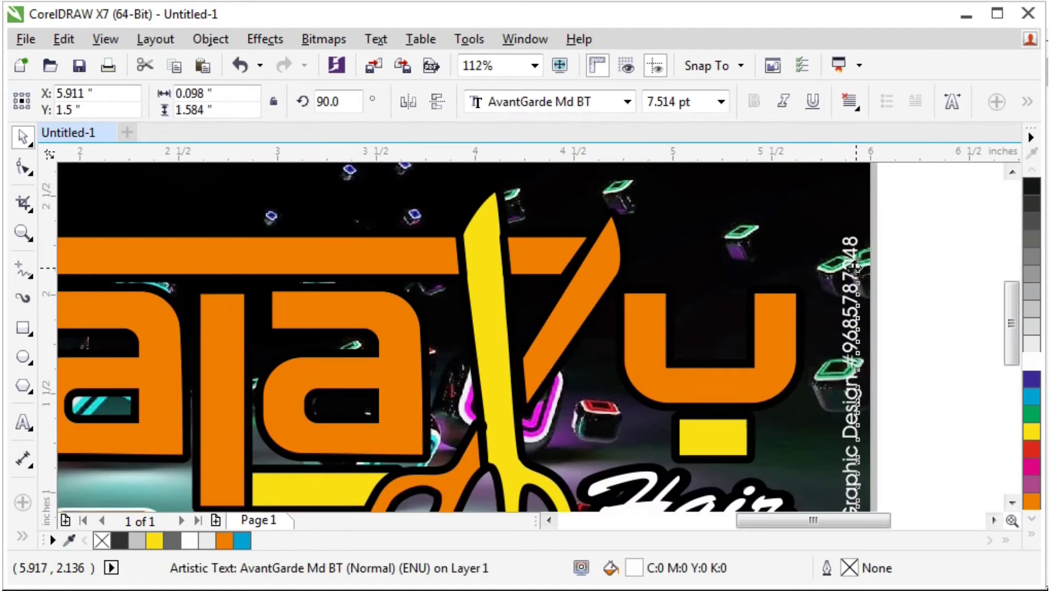
{"action": "scroll", "coordinate": [855, 268], "scroll_direction": "up", "scroll_amount": 3}
{"action": "left_click_drag", "start_coordinate": [887, 216], "coordinate": [867, 270]}
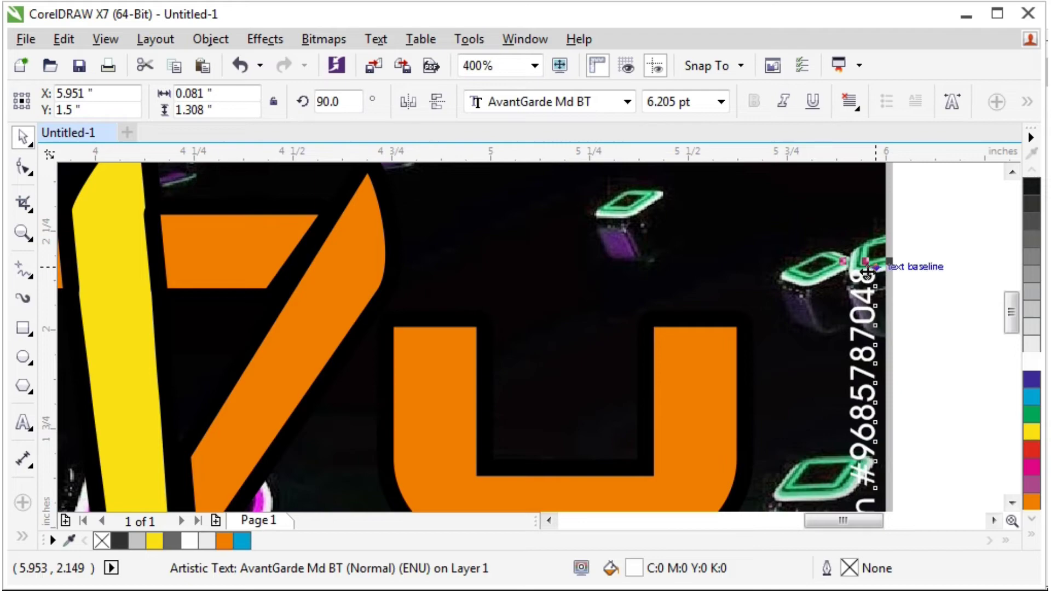
Give the credit text a 0.5 mm round-cornered outline, behind fill and scaled with the text.
{"action": "key", "text": "F12"}
{"action": "left_click", "coordinate": [393, 170]}
{"action": "left_click", "coordinate": [384, 235]}
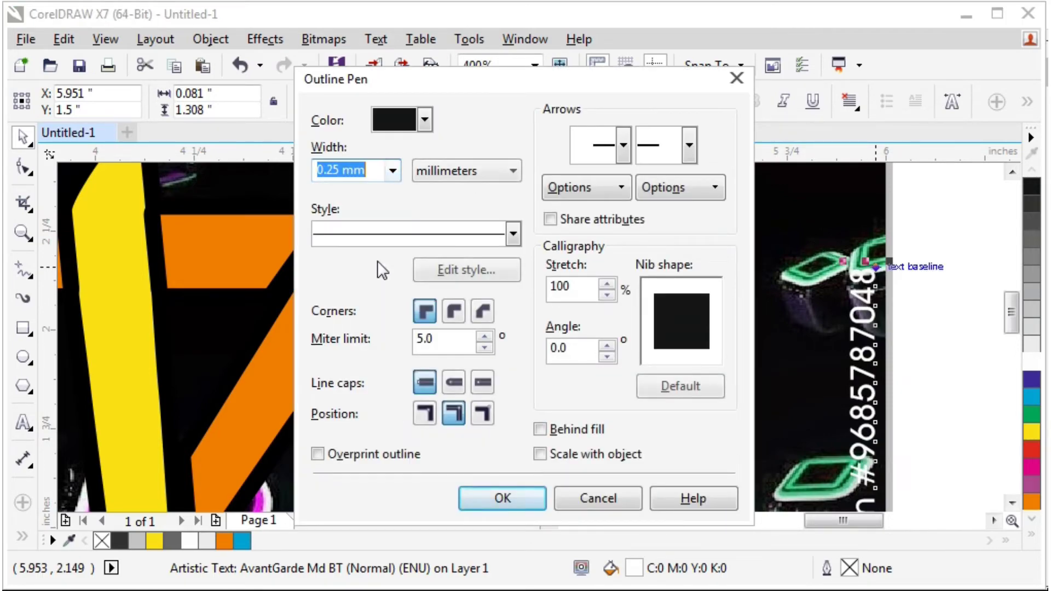
{"action": "type", "text": "0.5"}
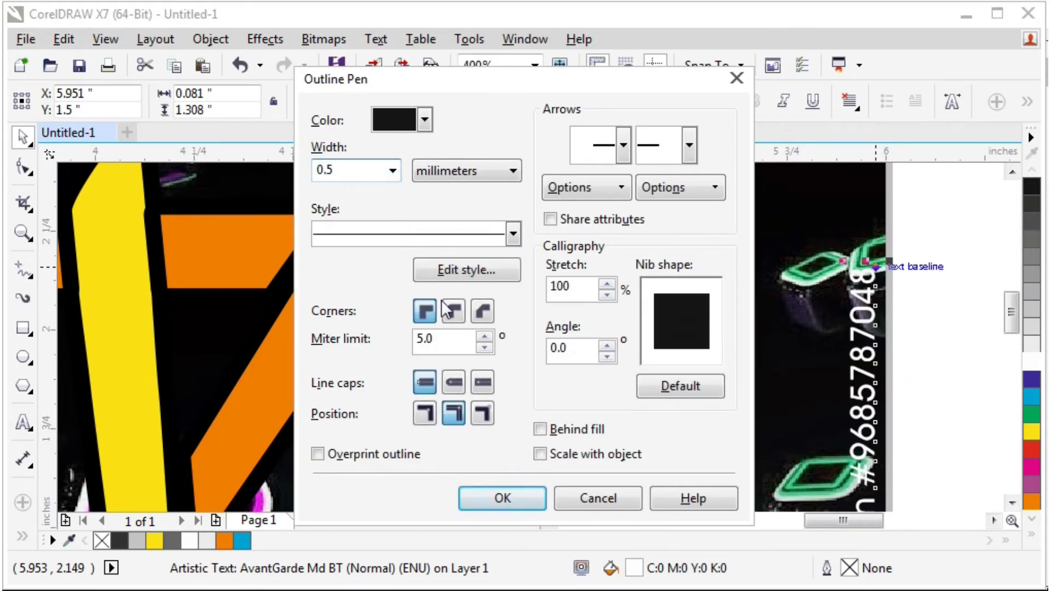
{"action": "left_click", "coordinate": [454, 311]}
{"action": "left_click", "coordinate": [453, 382]}
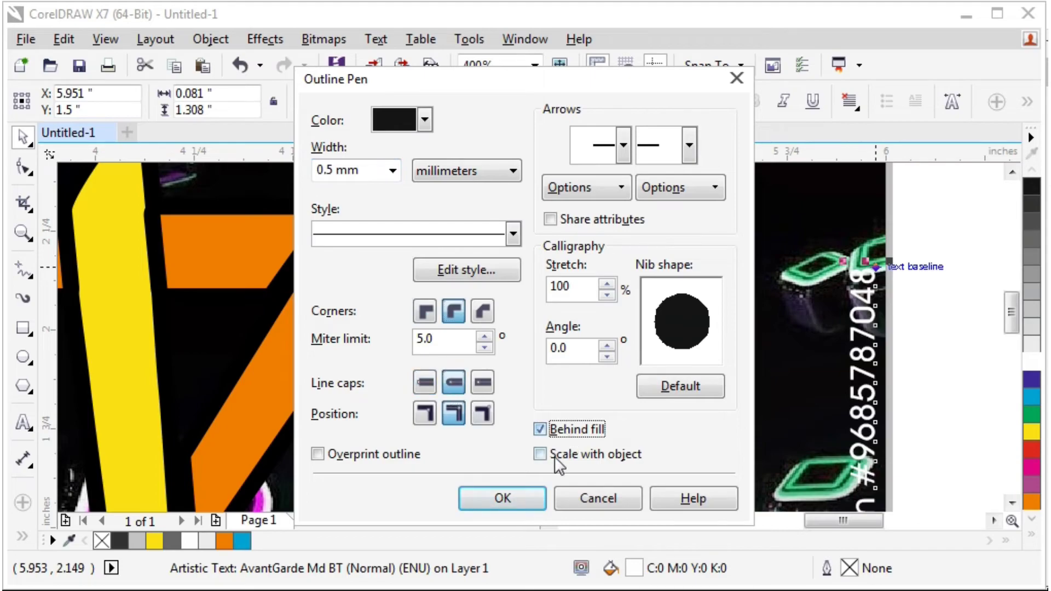
{"action": "left_click", "coordinate": [555, 458]}
{"action": "left_click", "coordinate": [521, 496]}
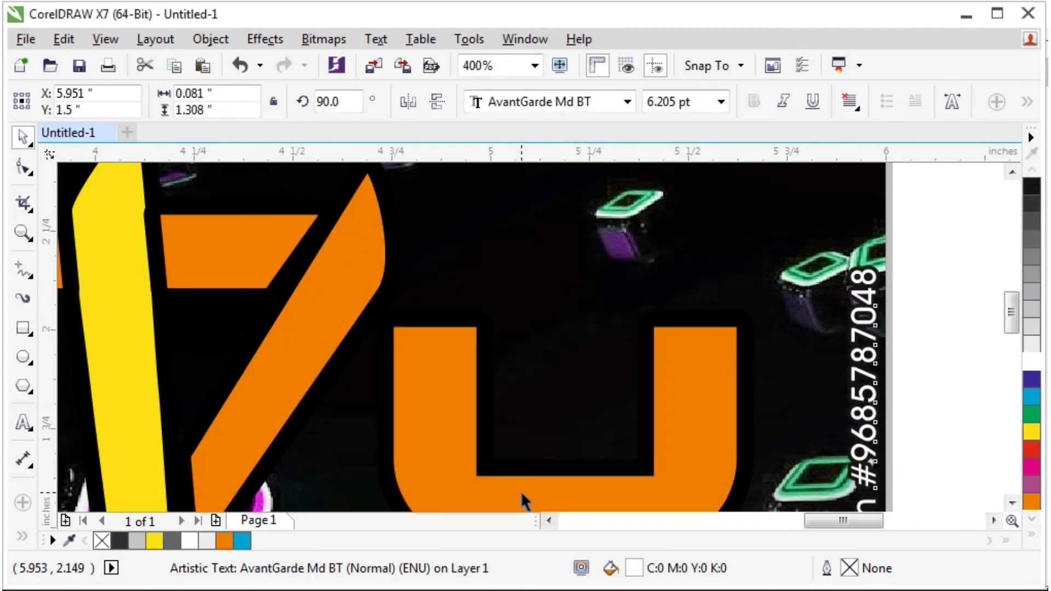
Colour the credit text outline rich black (C100 M100 Y100 K100) and inspect it.
{"action": "left_click", "coordinate": [1033, 536]}
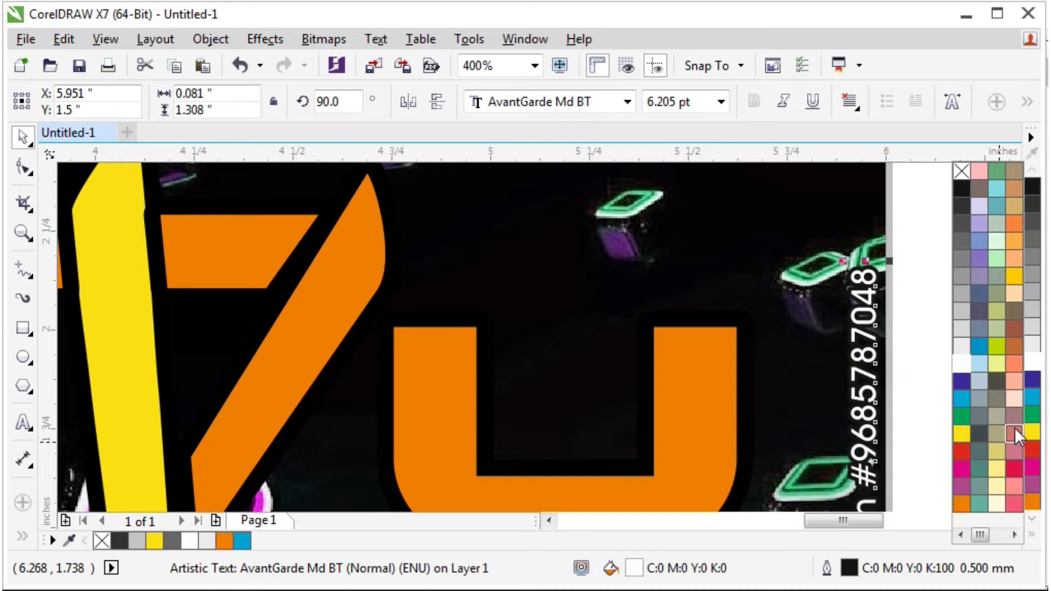
{"action": "scroll", "coordinate": [1009, 453], "scroll_direction": "down", "scroll_amount": 1}
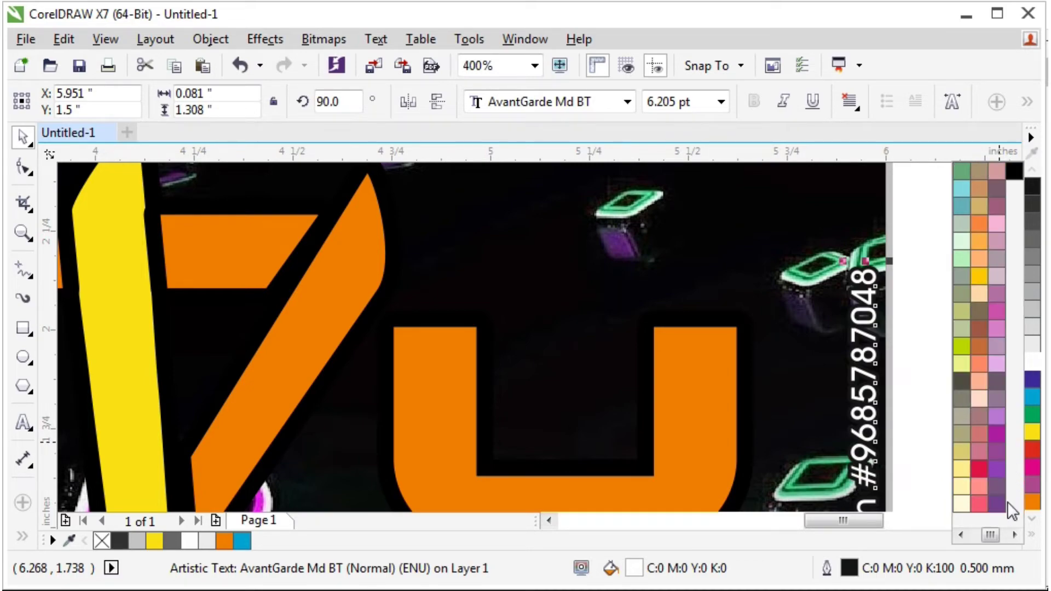
{"action": "right_click", "coordinate": [1014, 174]}
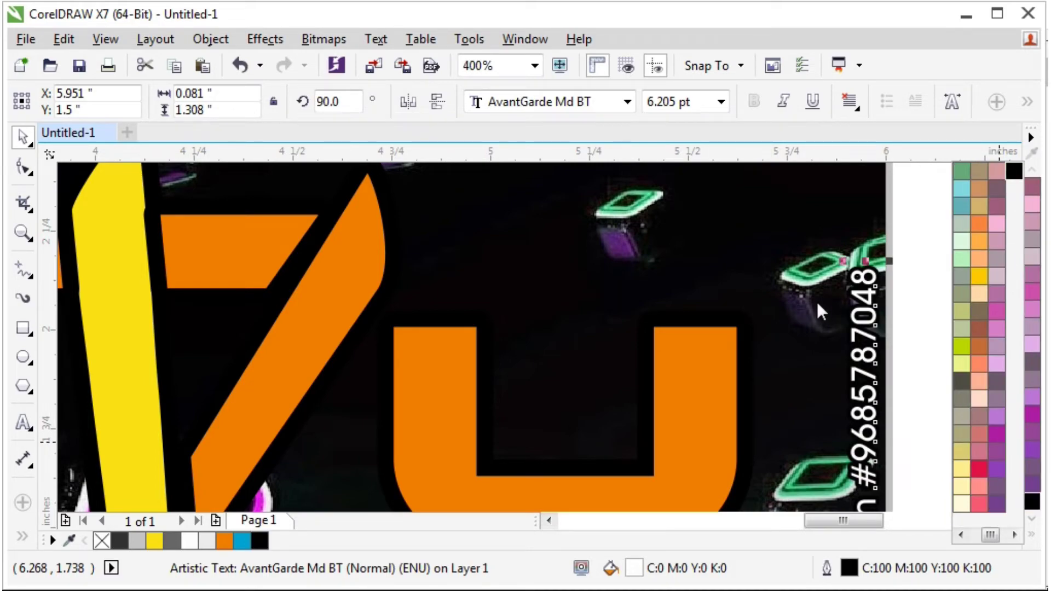
{"action": "key", "text": "shift+F4"}
{"action": "left_click", "coordinate": [886, 337]}
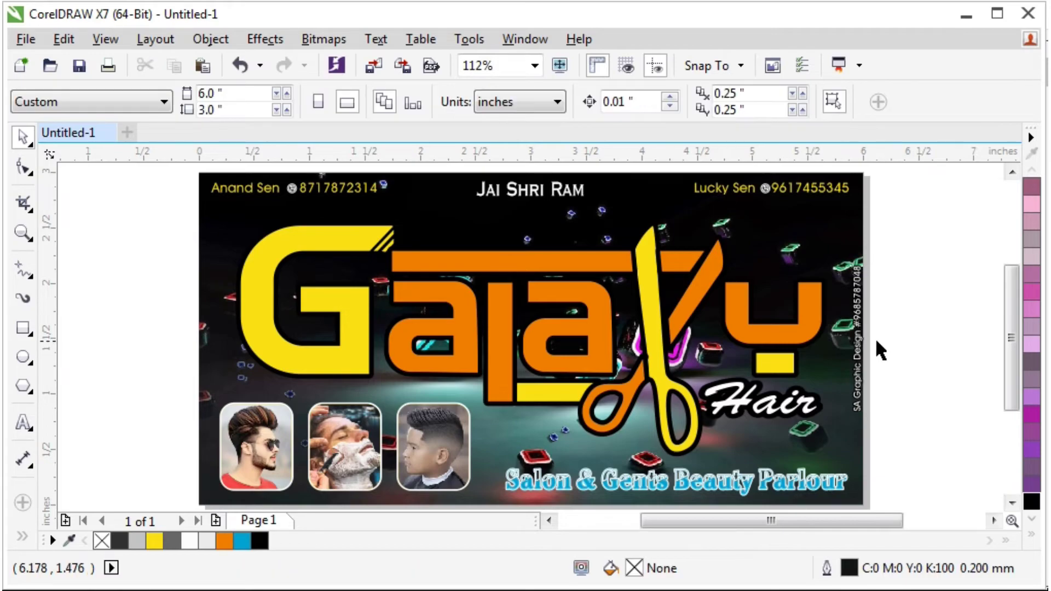
{"action": "scroll", "coordinate": [874, 334], "scroll_direction": "up", "scroll_amount": 2}
Delete the dark background bitmap, then select all remaining objects and group them.
{"action": "left_click", "coordinate": [861, 306]}
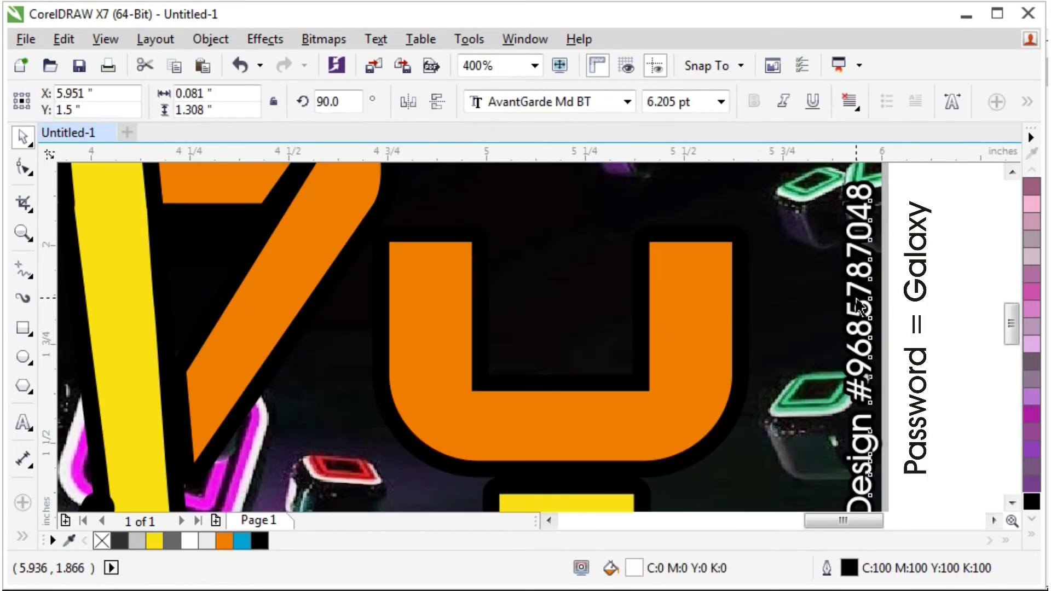
{"action": "left_click", "coordinate": [925, 300]}
{"action": "key", "text": "shift+F4"}
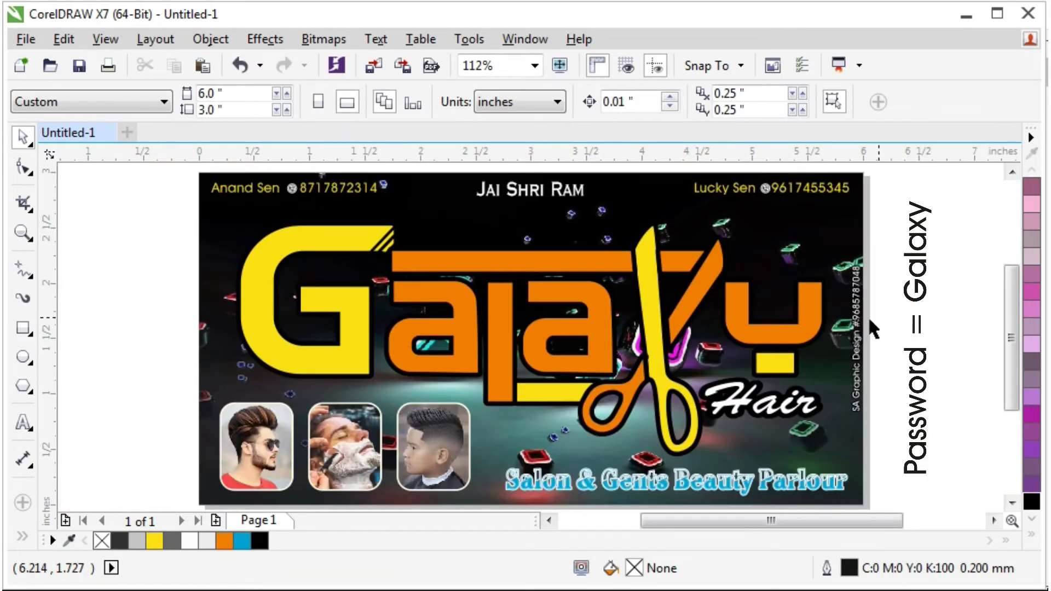
{"action": "left_click", "coordinate": [774, 442]}
{"action": "key", "text": "Delete"}
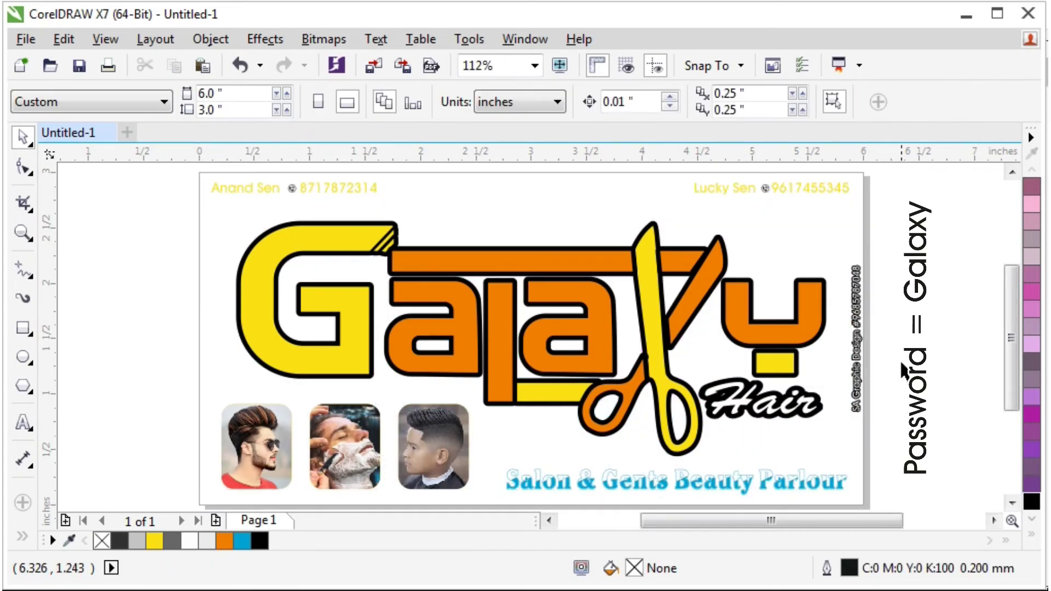
{"action": "key", "text": "ctrl+a"}
{"action": "key", "text": "ctrl+g"}
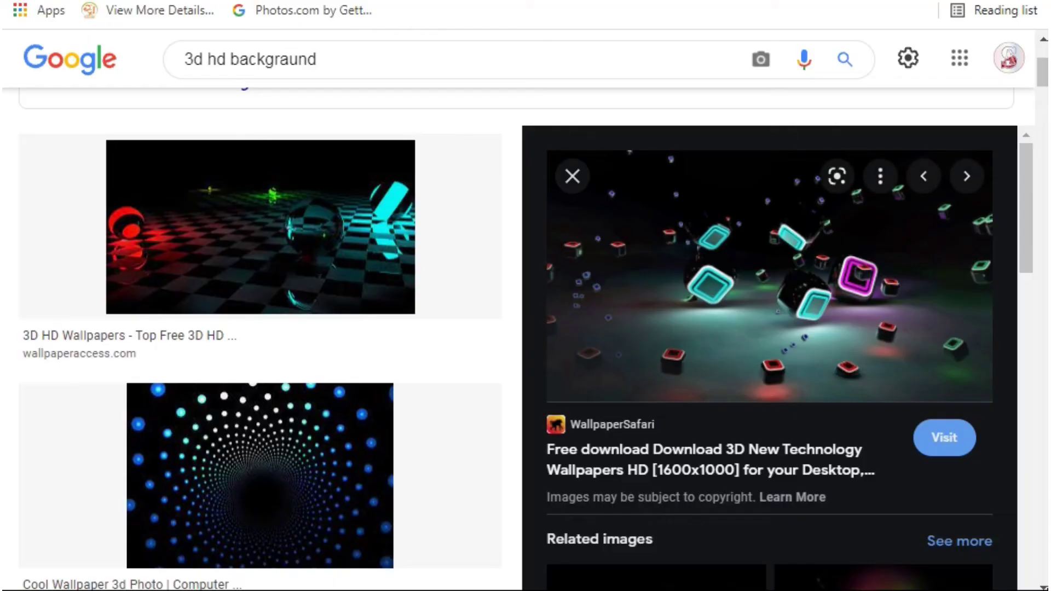
Browse the 3d hd background results and preview the red and black cubes wallpaper.
{"action": "left_click", "coordinate": [342, 64]}
{"action": "scroll", "coordinate": [781, 355], "scroll_direction": "down", "scroll_amount": 10}
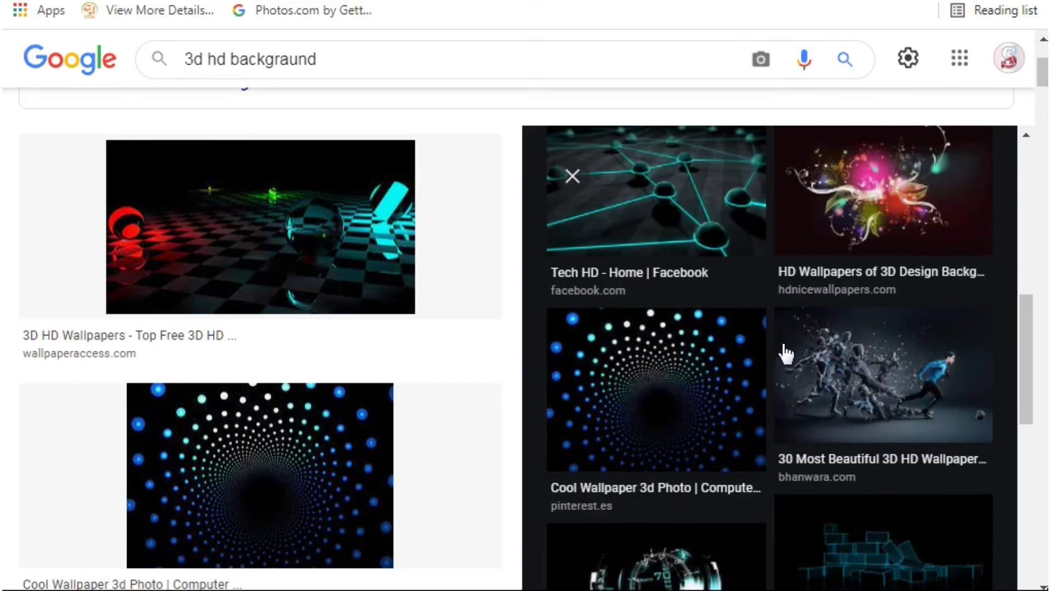
{"action": "scroll", "coordinate": [791, 383], "scroll_direction": "down", "scroll_amount": 10}
{"action": "scroll", "coordinate": [244, 445], "scroll_direction": "down", "scroll_amount": 8}
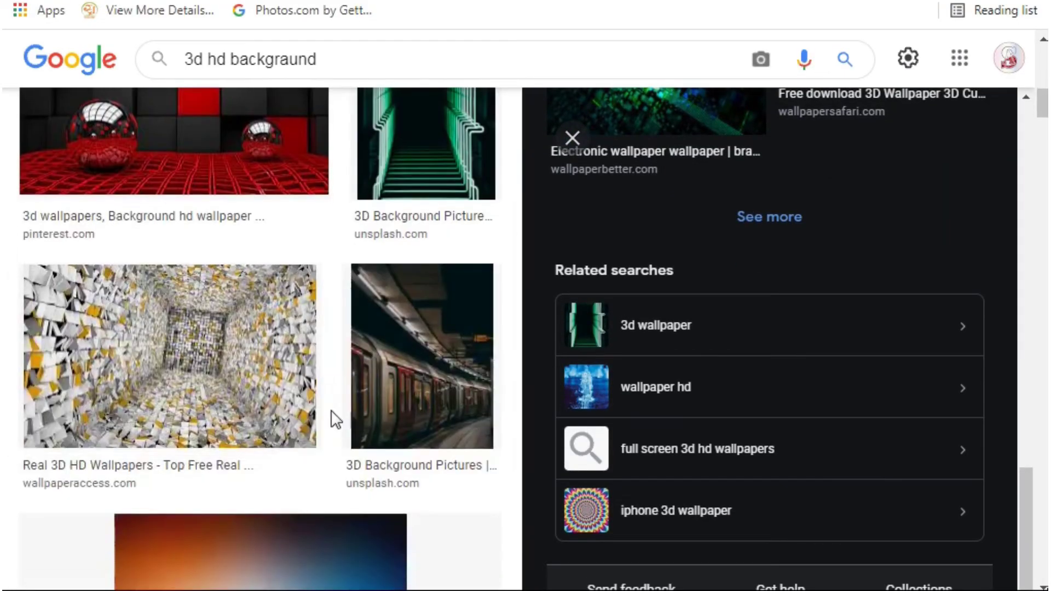
{"action": "scroll", "coordinate": [315, 411], "scroll_direction": "down", "scroll_amount": 8}
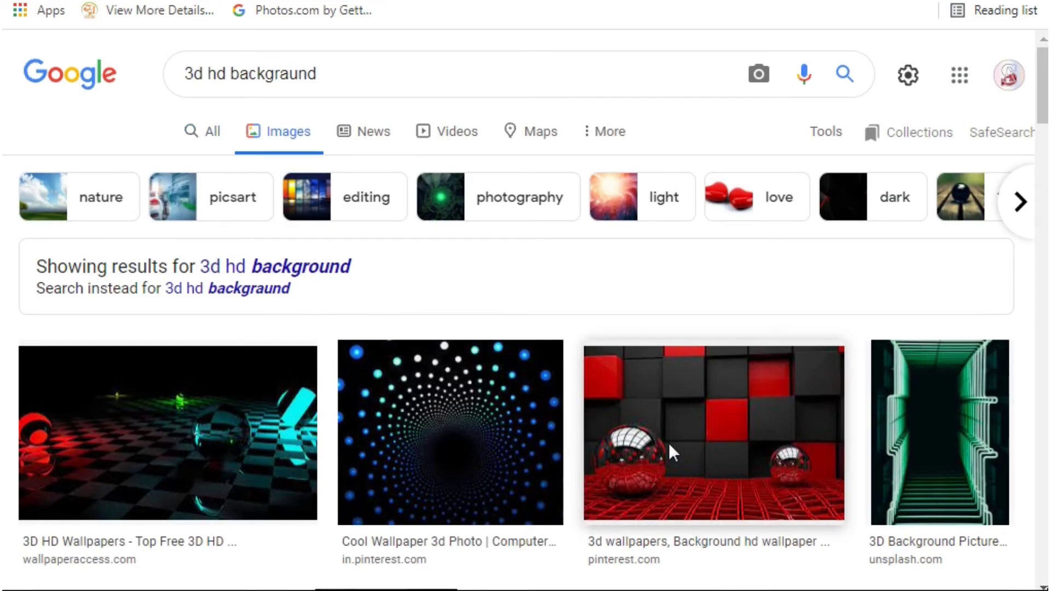
{"action": "left_click", "coordinate": [669, 448]}
{"action": "scroll", "coordinate": [700, 451], "scroll_direction": "down", "scroll_amount": 5}
{"action": "scroll", "coordinate": [818, 420], "scroll_direction": "up", "scroll_amount": 5}
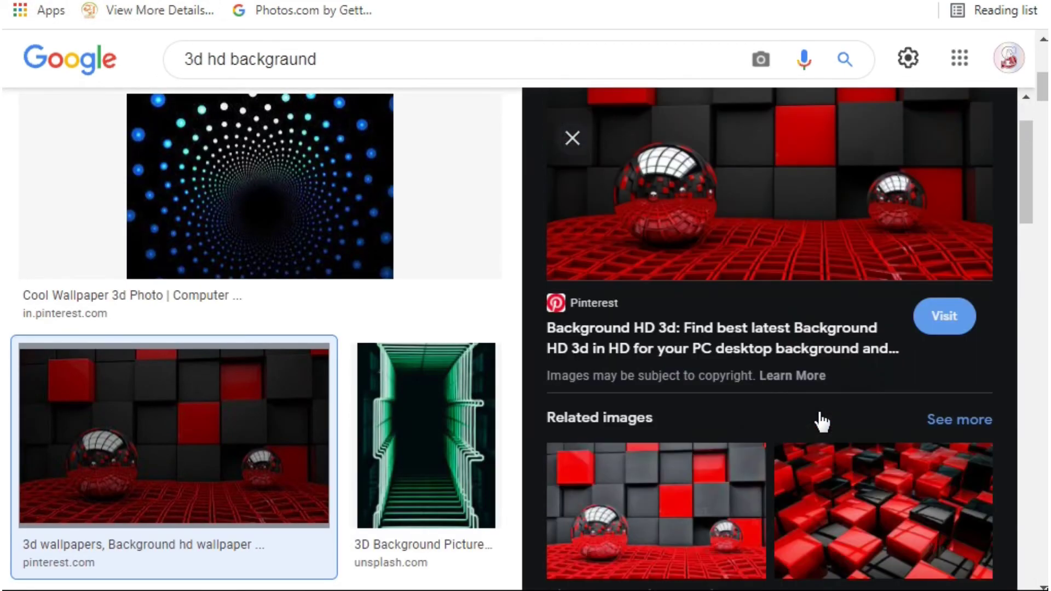
{"action": "scroll", "coordinate": [819, 424], "scroll_direction": "down", "scroll_amount": 12}
{"action": "scroll", "coordinate": [820, 433], "scroll_direction": "down", "scroll_amount": 8}
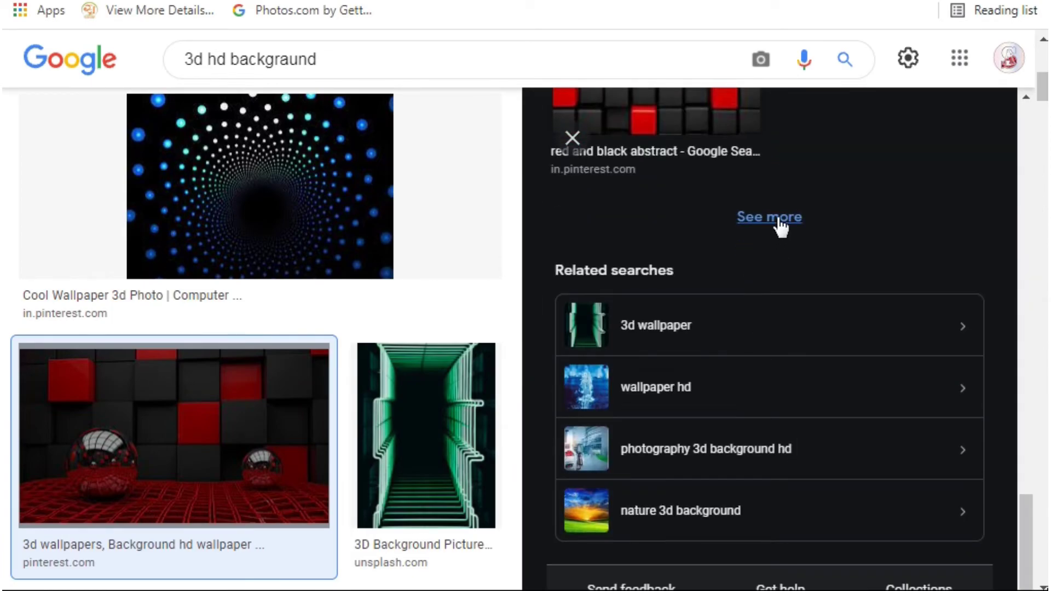
Load related red wallpapers and preview the Lenovo Legion result.
{"action": "left_click", "coordinate": [769, 217]}
{"action": "scroll", "coordinate": [638, 301], "scroll_direction": "down", "scroll_amount": 5}
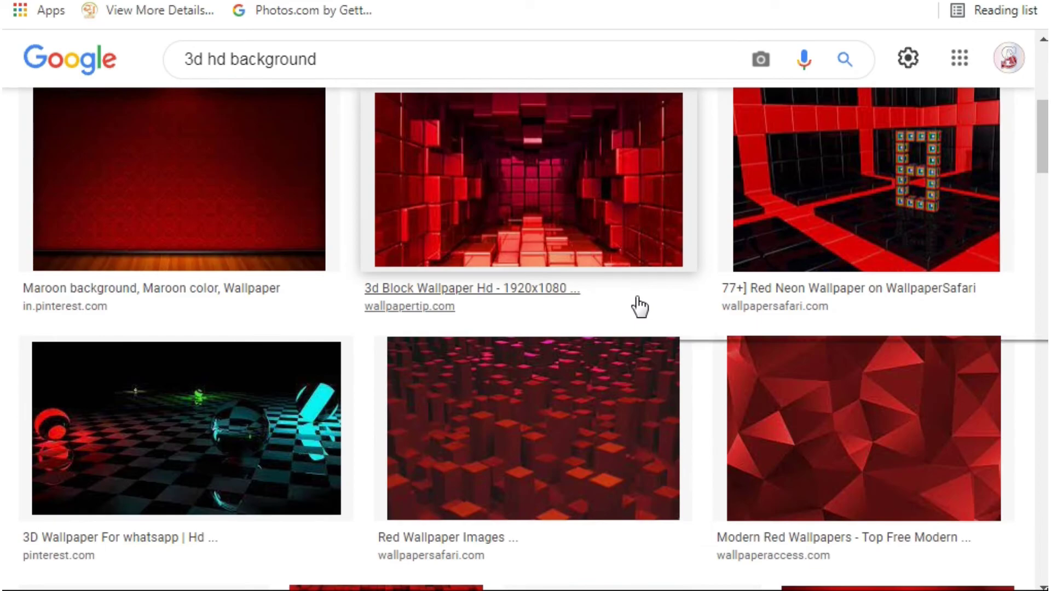
{"action": "scroll", "coordinate": [639, 305], "scroll_direction": "down", "scroll_amount": 3}
{"action": "scroll", "coordinate": [380, 346], "scroll_direction": "down", "scroll_amount": 5}
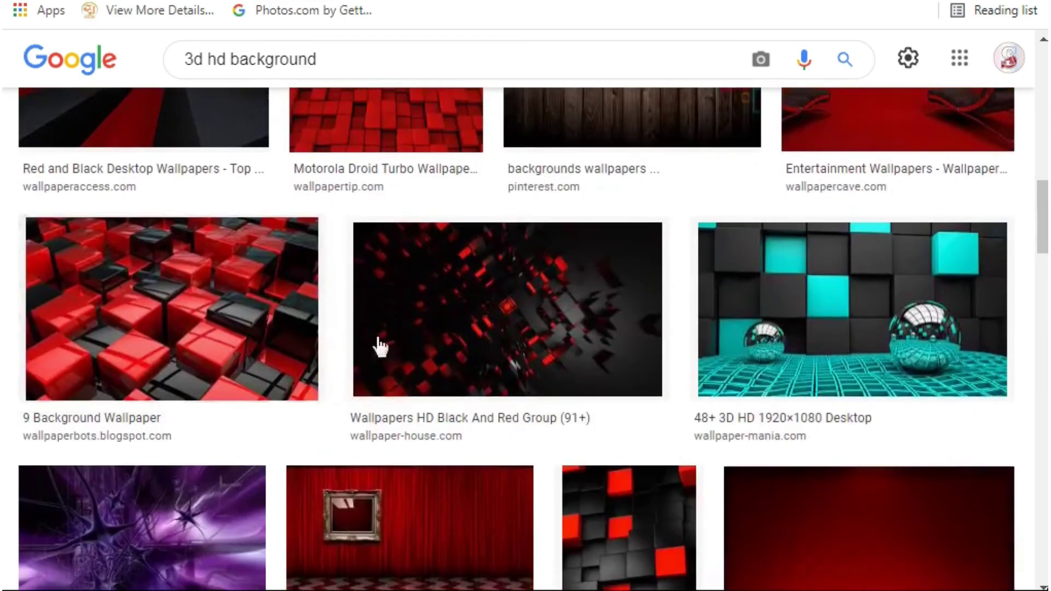
{"action": "scroll", "coordinate": [770, 314], "scroll_direction": "down", "scroll_amount": 15}
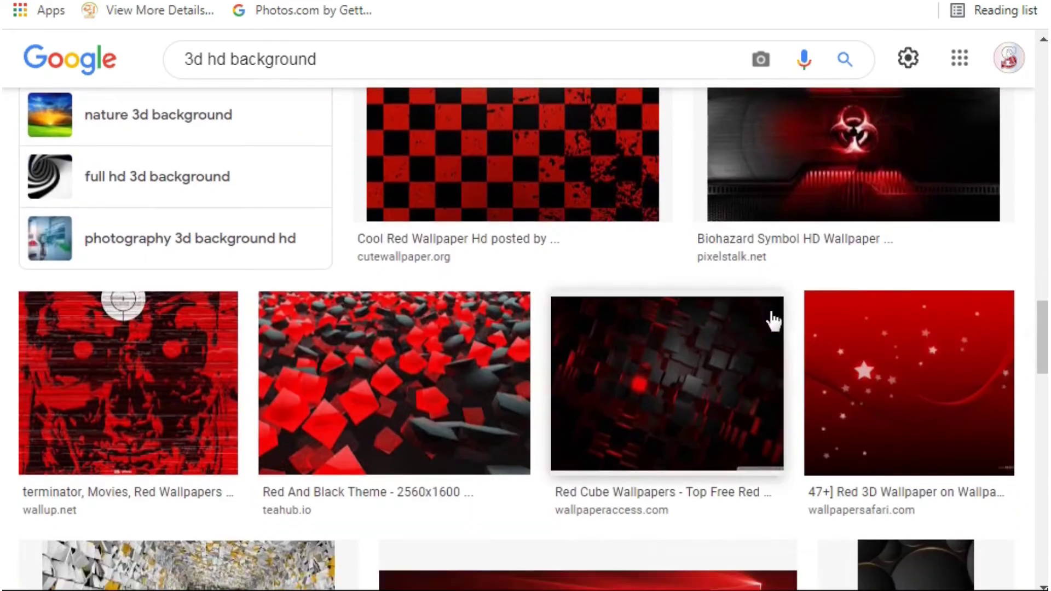
{"action": "scroll", "coordinate": [769, 321], "scroll_direction": "down", "scroll_amount": 16}
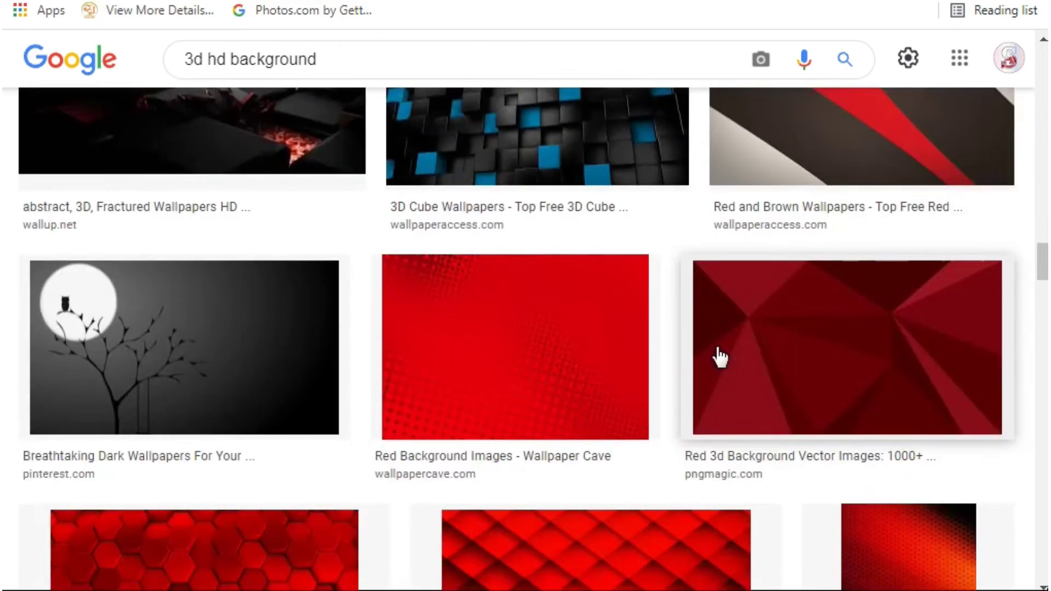
{"action": "scroll", "coordinate": [719, 357], "scroll_direction": "down", "scroll_amount": 11}
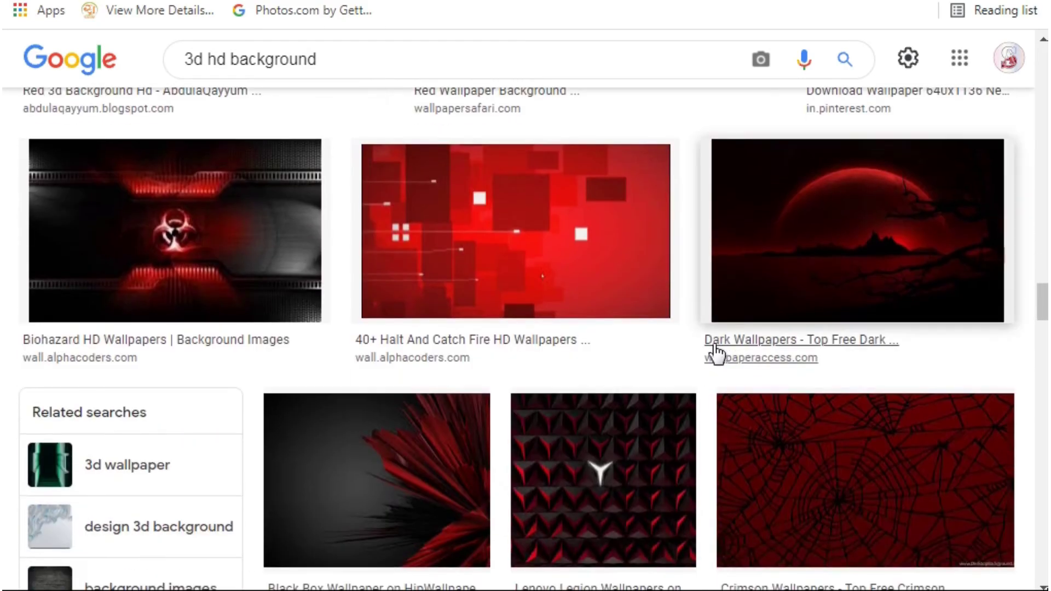
{"action": "scroll", "coordinate": [715, 355], "scroll_direction": "down", "scroll_amount": 5}
{"action": "left_click", "coordinate": [608, 251]}
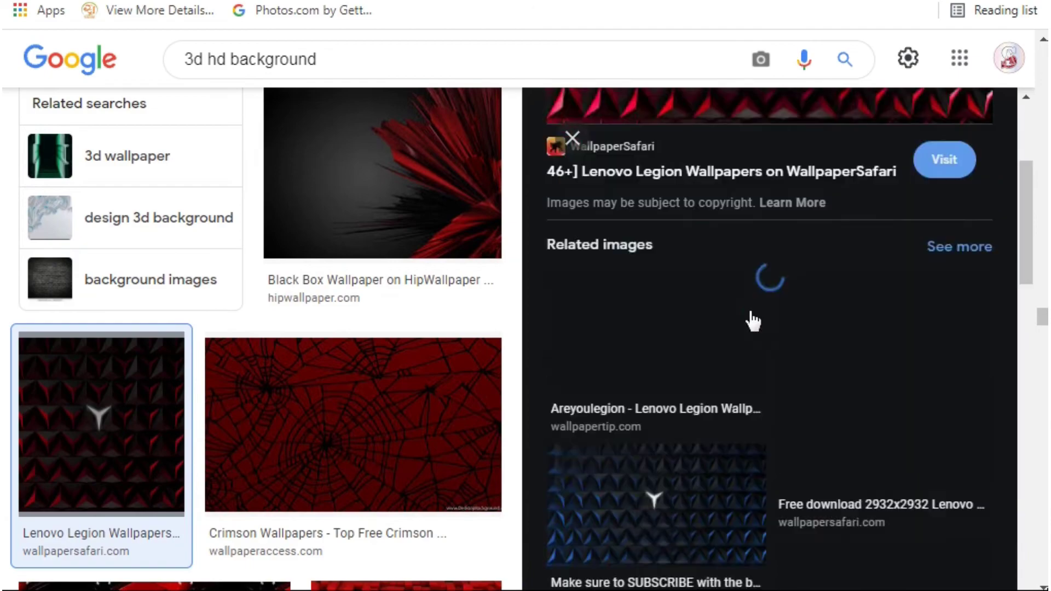
{"action": "scroll", "coordinate": [753, 322], "scroll_direction": "down", "scroll_amount": 10}
{"action": "scroll", "coordinate": [211, 387], "scroll_direction": "down", "scroll_amount": 10}
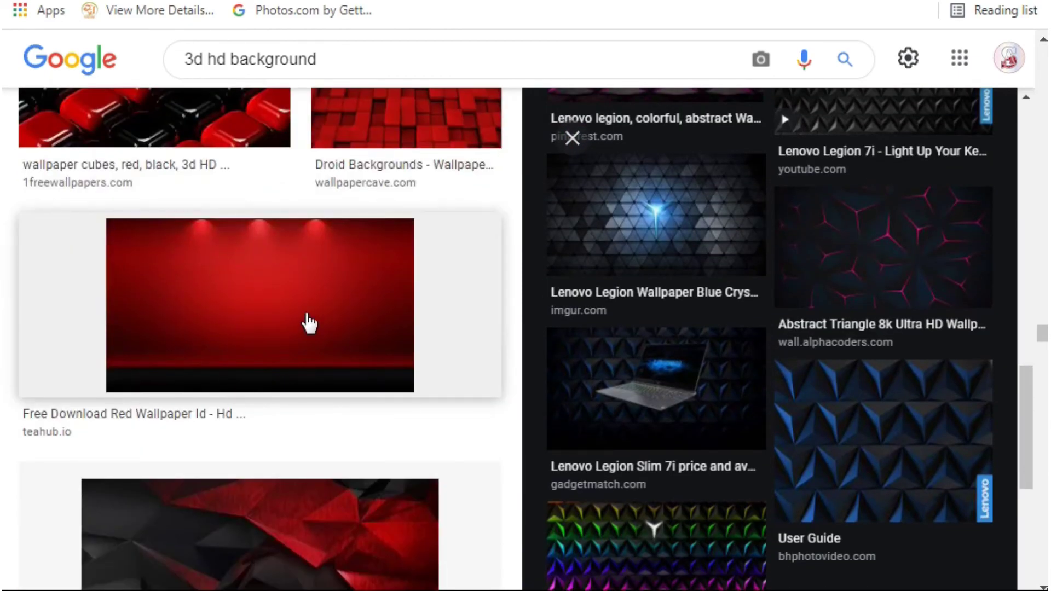
Preview the red spotlit wall and Red Colour Wallpaper results.
{"action": "left_click", "coordinate": [310, 324]}
{"action": "scroll", "coordinate": [808, 528], "scroll_direction": "down", "scroll_amount": 8}
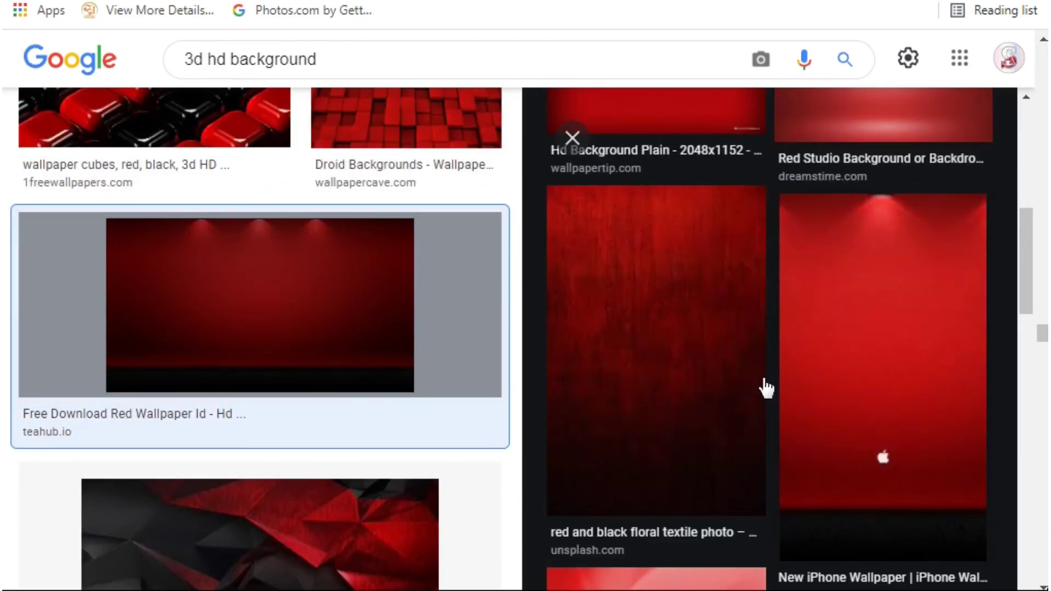
{"action": "scroll", "coordinate": [778, 383], "scroll_direction": "down", "scroll_amount": 8}
{"action": "scroll", "coordinate": [801, 377], "scroll_direction": "down", "scroll_amount": 5}
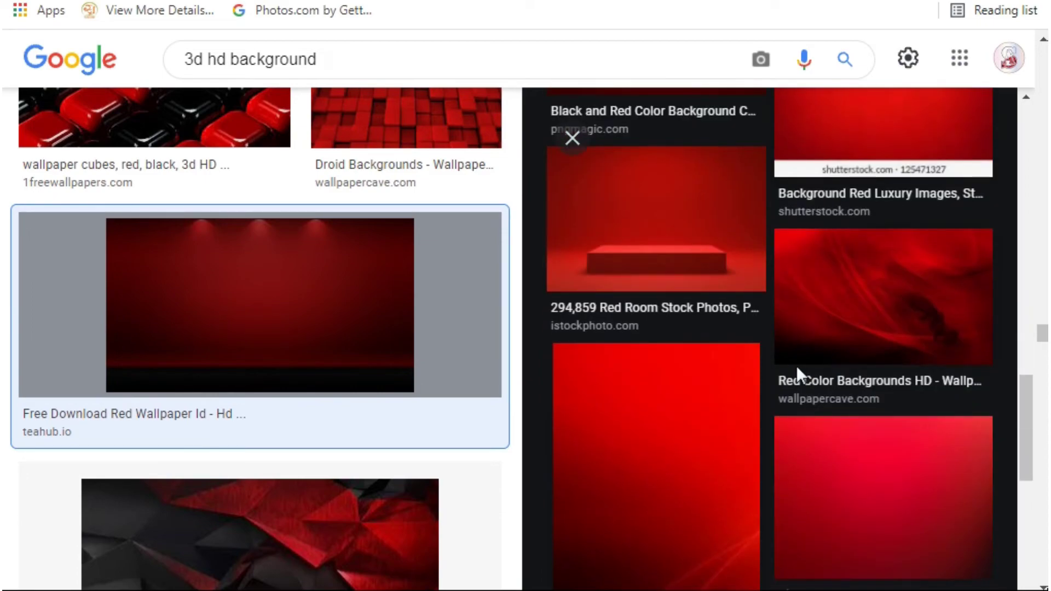
{"action": "scroll", "coordinate": [798, 376], "scroll_direction": "up", "scroll_amount": 7}
{"action": "left_click", "coordinate": [718, 243]}
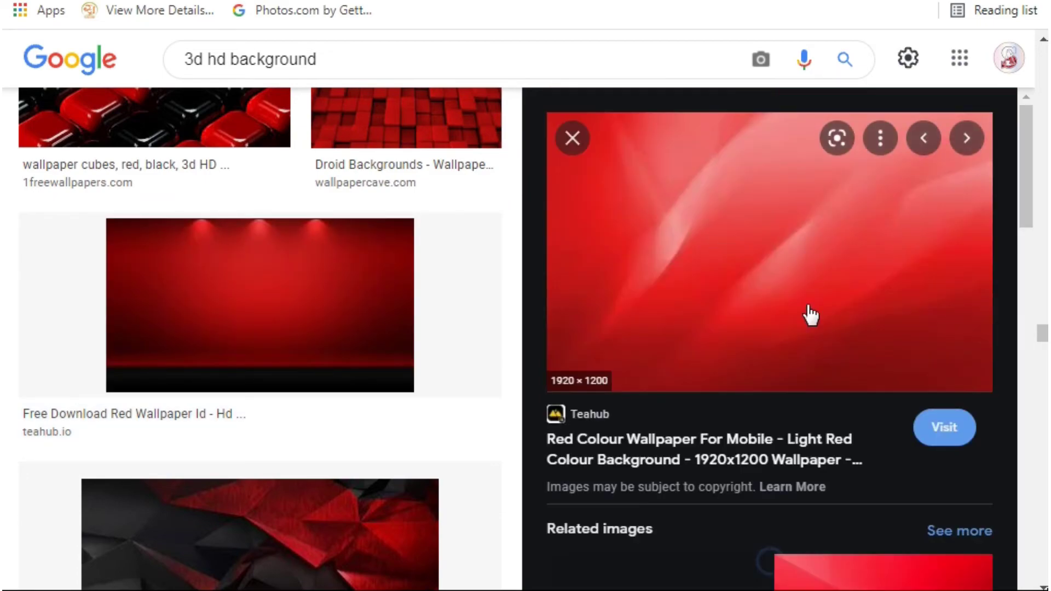
{"action": "scroll", "coordinate": [811, 340], "scroll_direction": "down", "scroll_amount": 5}
{"action": "scroll", "coordinate": [816, 371], "scroll_direction": "down", "scroll_amount": 8}
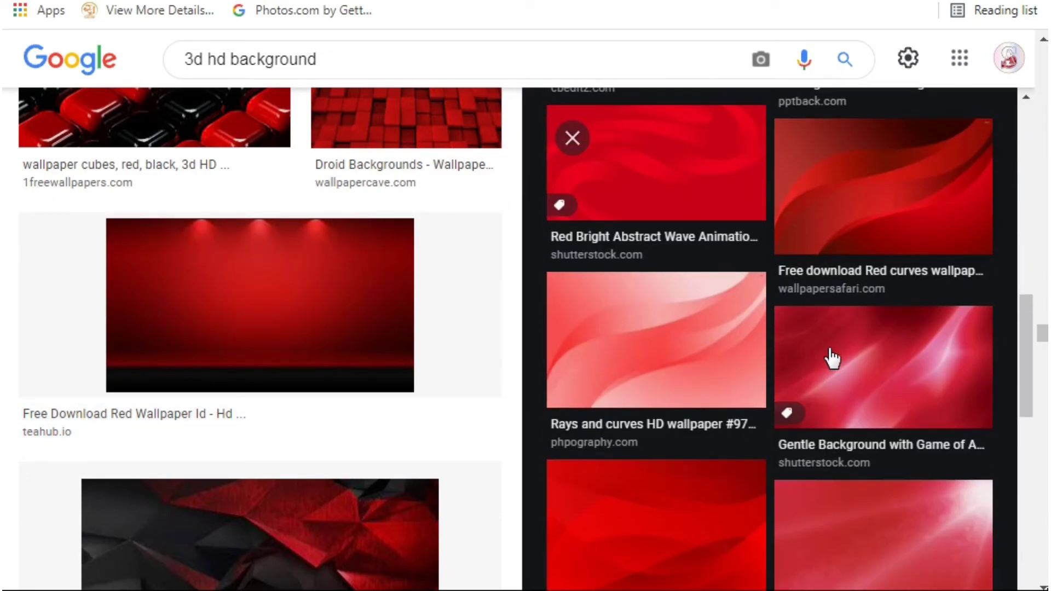
Copy the red curves wallpaper image.
{"action": "left_click", "coordinate": [903, 211]}
{"action": "right_click", "coordinate": [753, 256]}
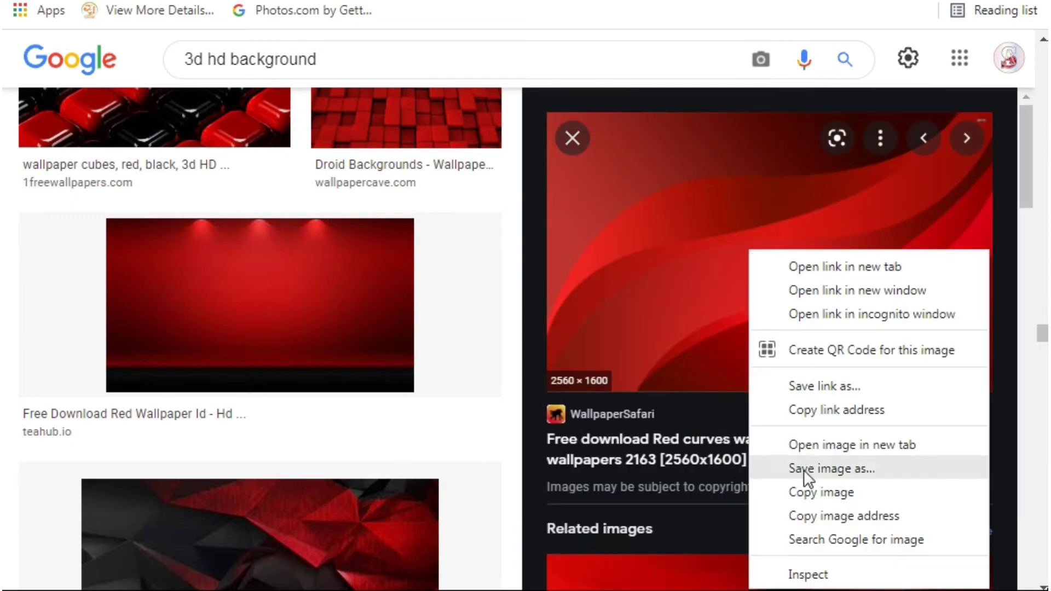
{"action": "left_click", "coordinate": [800, 493]}
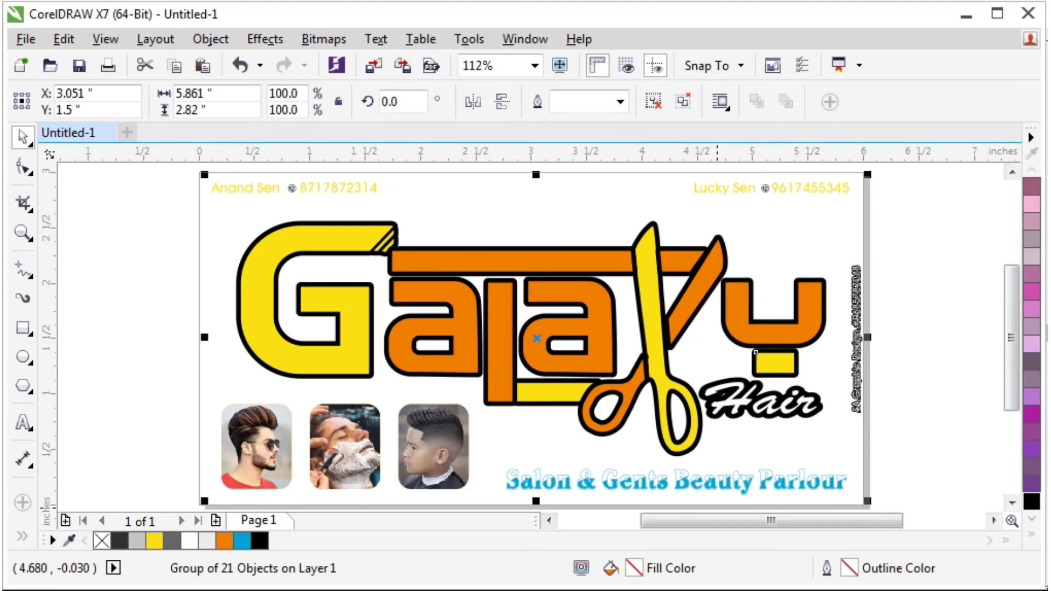
Paste the red curves wallpaper, resize it to 6 x 3 inches, and send it behind the Galaxy Hair logo.
{"action": "key", "text": "ctrl+v"}
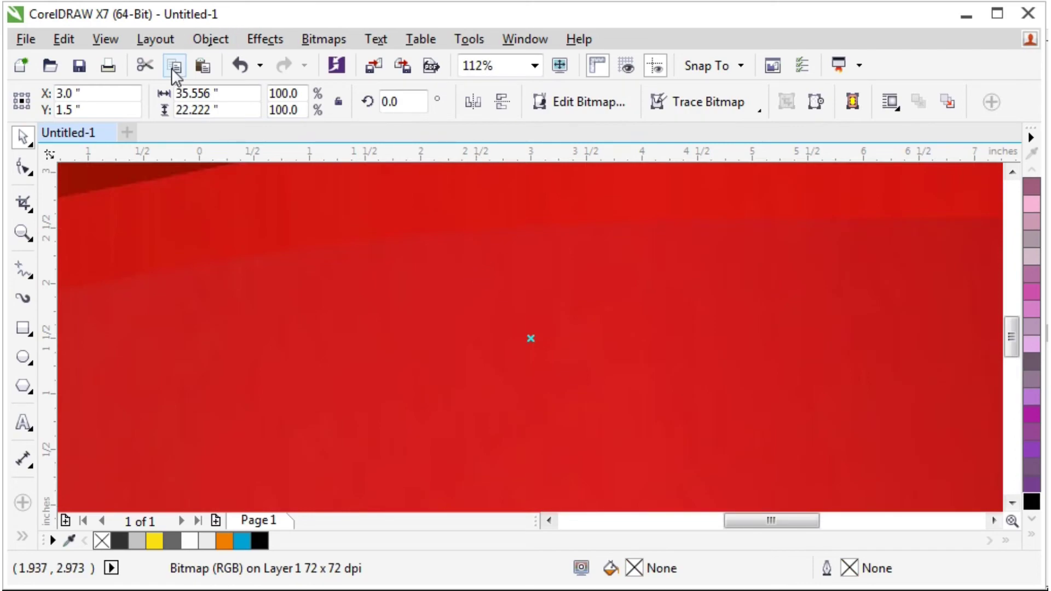
{"action": "double_click", "coordinate": [238, 95]}
{"action": "type", "text": "6"}
{"action": "key", "text": "Tab"}
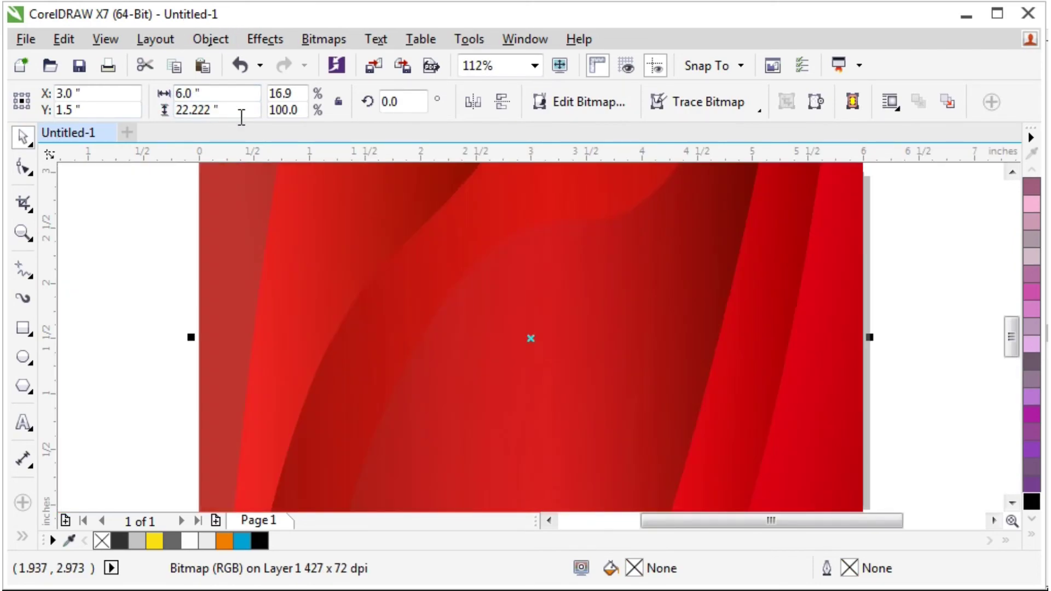
{"action": "type", "text": "3"}
{"action": "key", "text": "Return"}
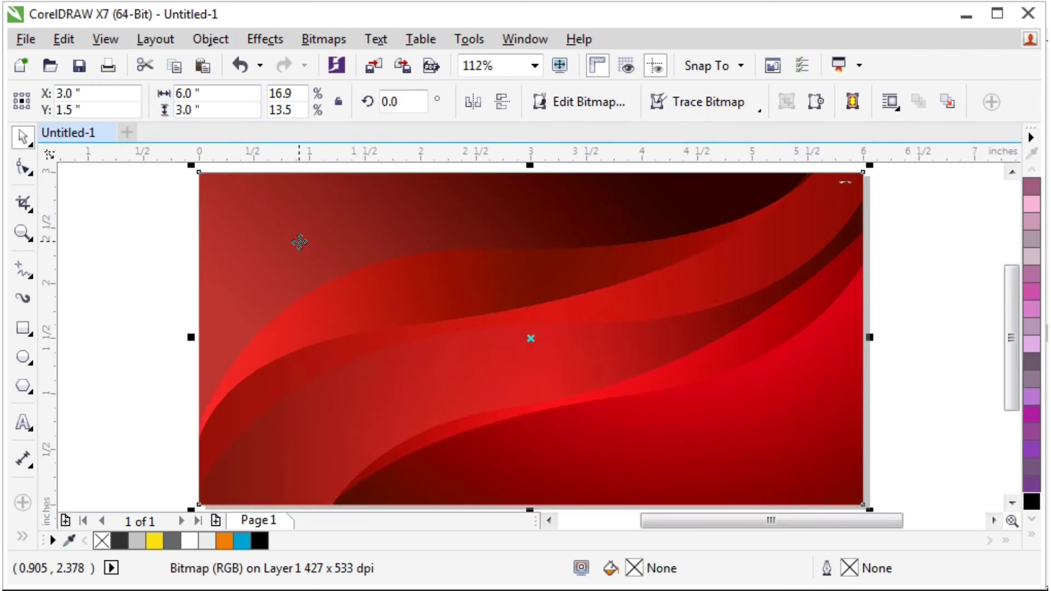
{"action": "key", "text": "shift+Page_Down"}
{"action": "left_click", "coordinate": [930, 241]}
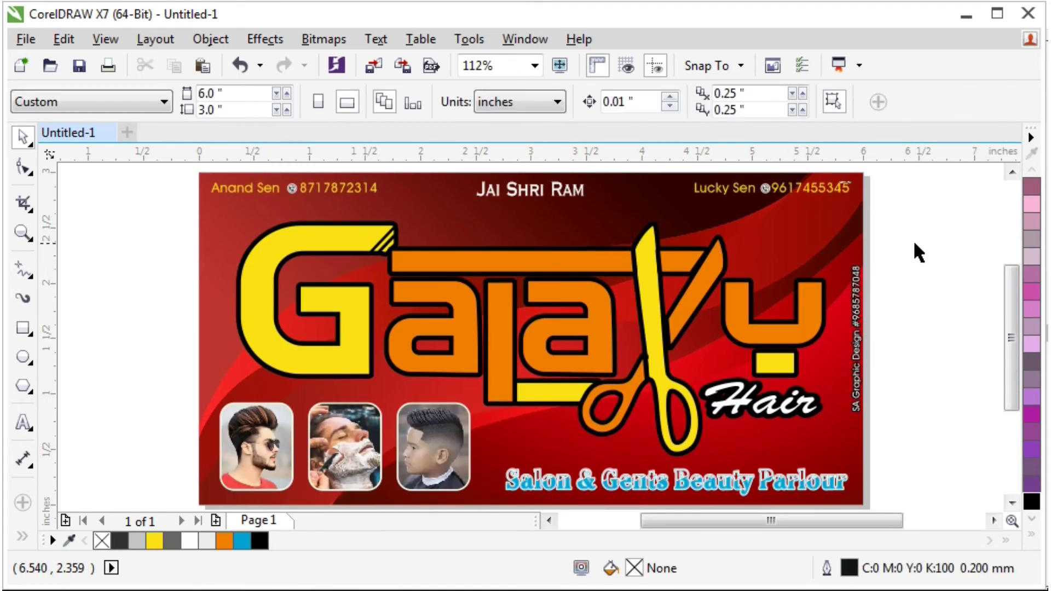